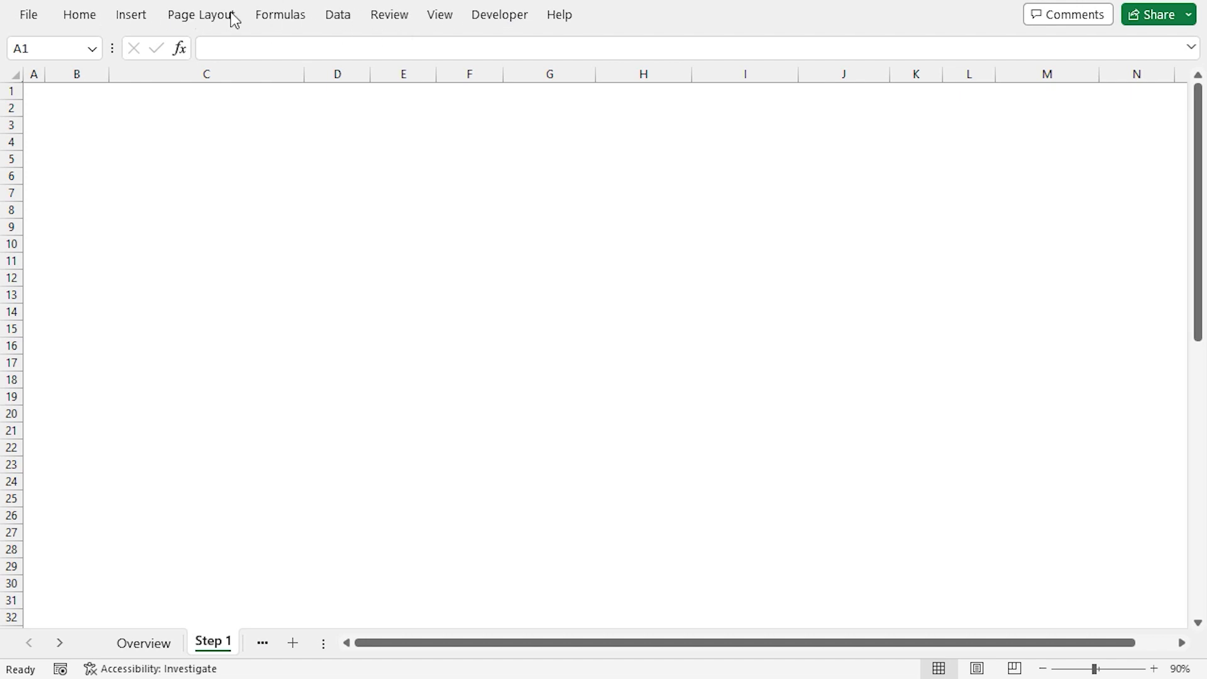
Pin the ribbon permanently expanded and draw a Scroll: Horizontal shape across rows 2–4
right_click(183, 17)
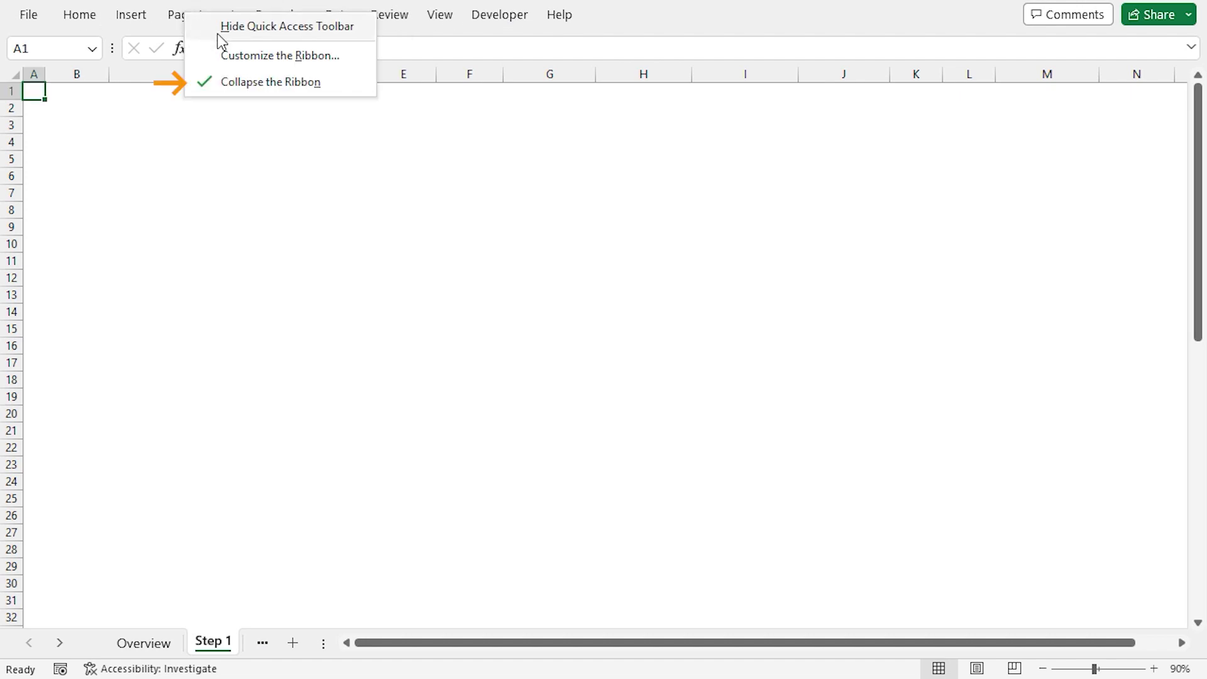
left_click(265, 82)
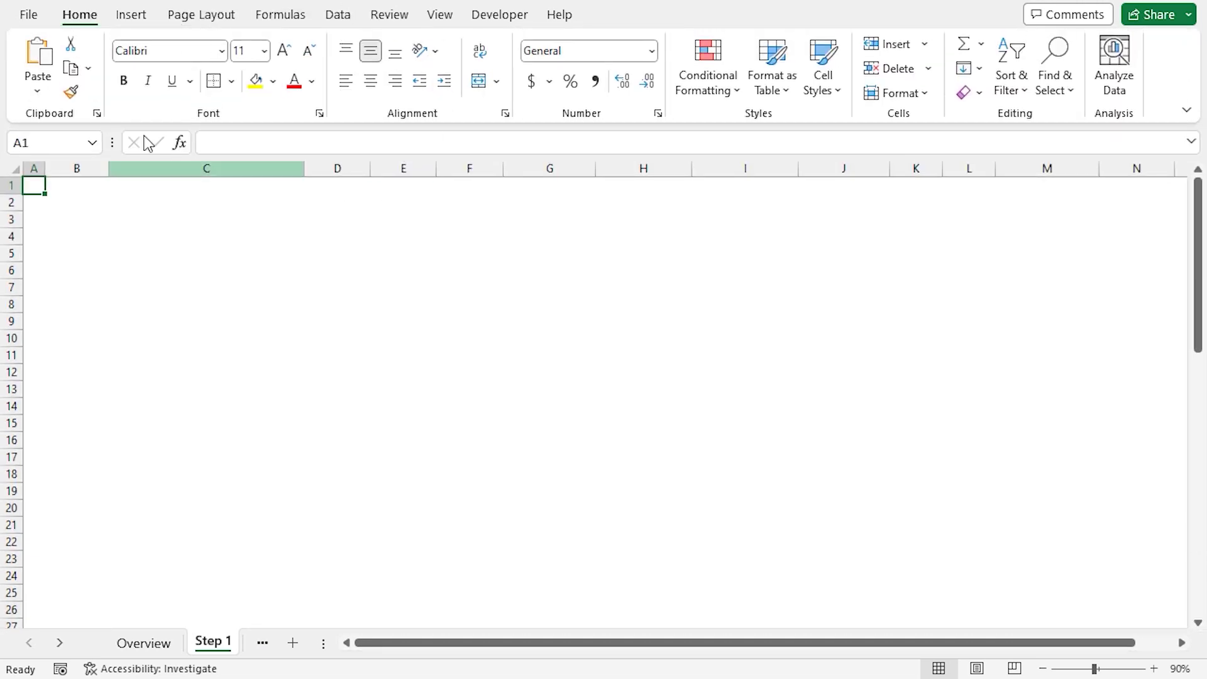
left_click(130, 18)
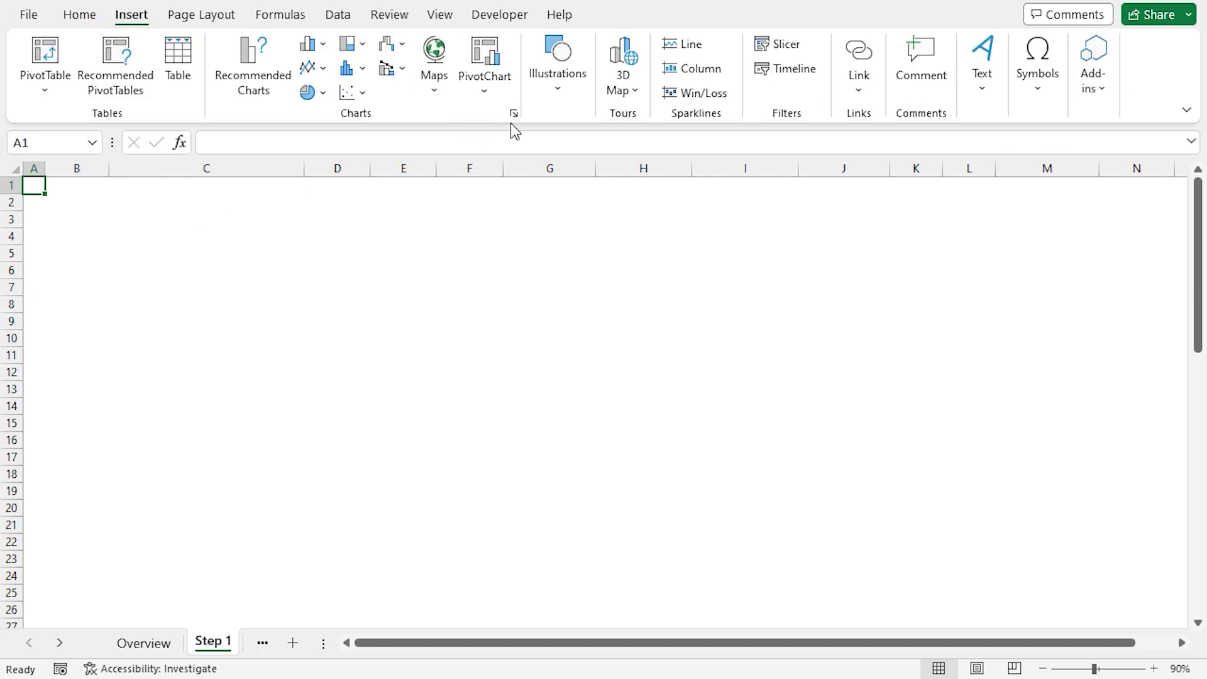
left_click(557, 88)
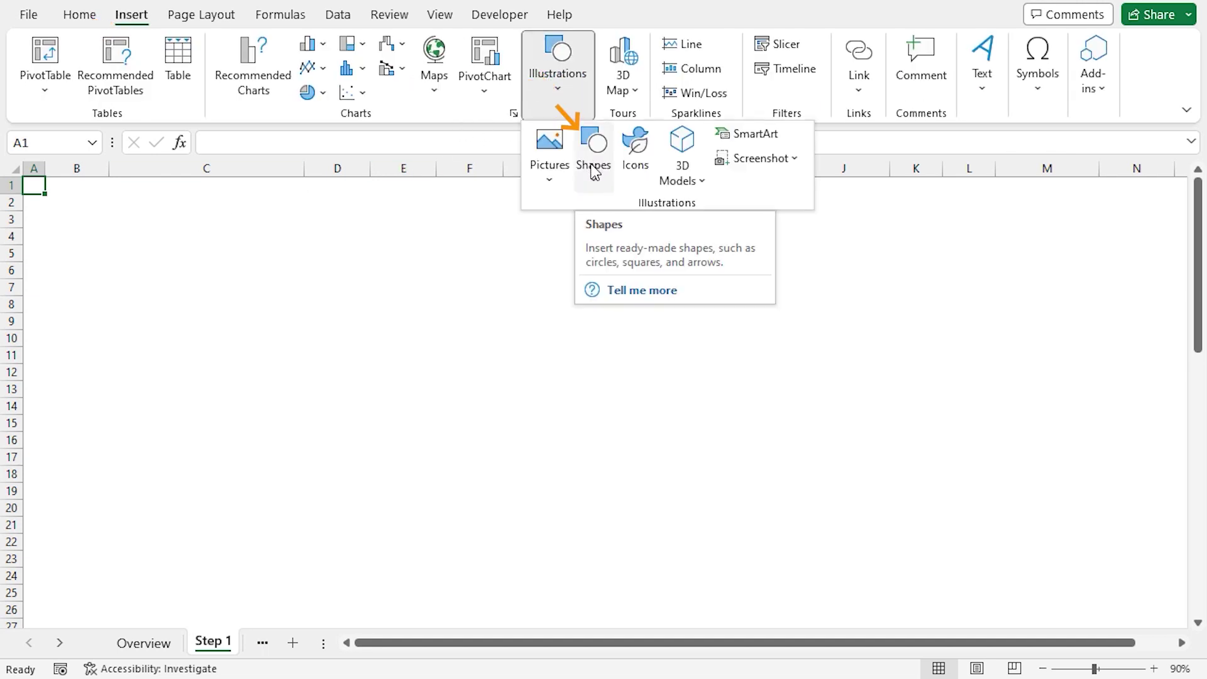
left_click(594, 172)
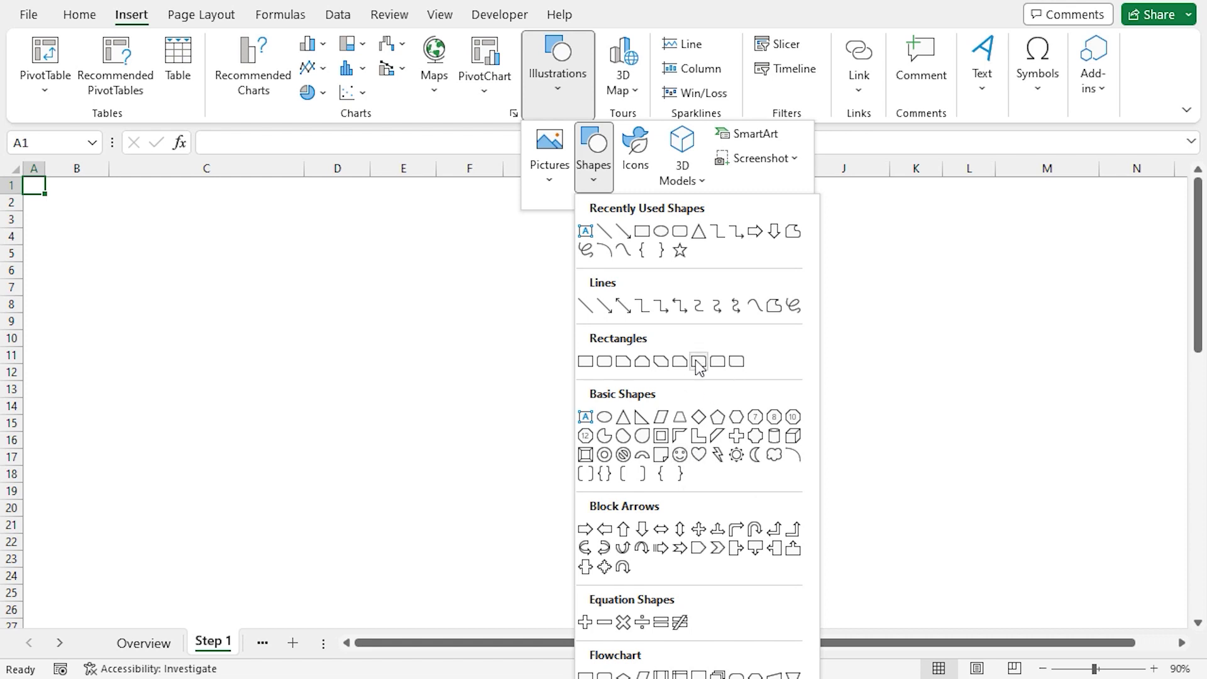
left_click_drag(814, 676, 790, 610)
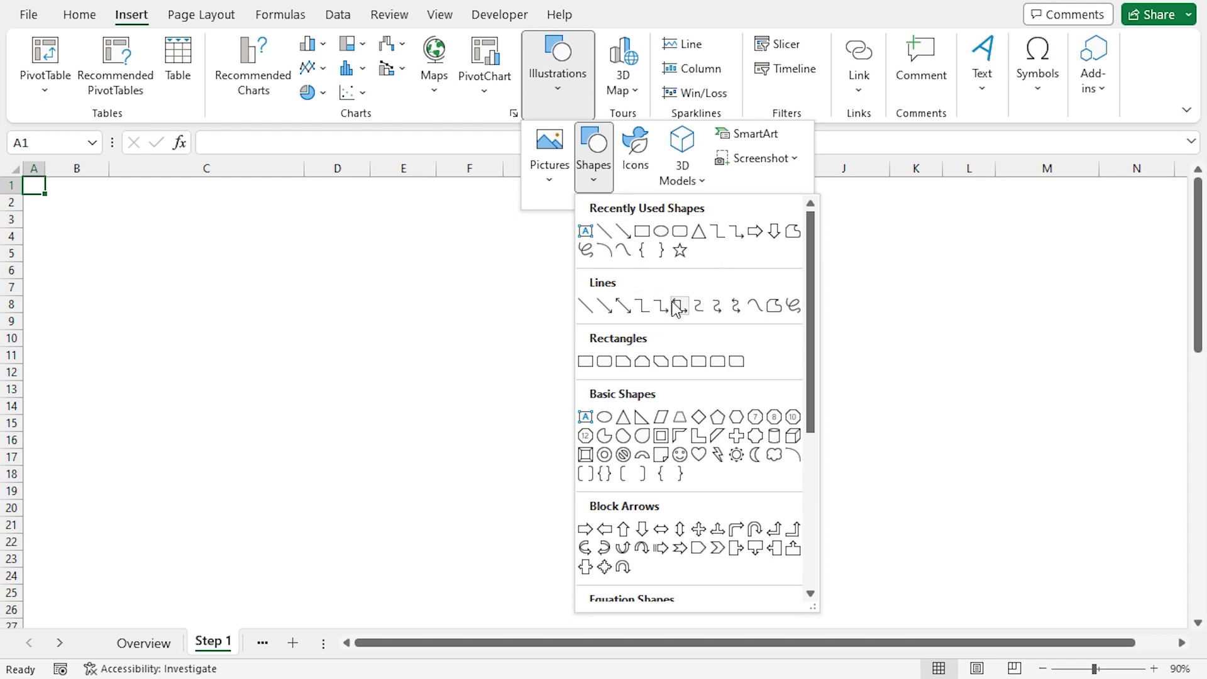
scroll(676, 308, "down", 1)
scroll(675, 311, "down", 4)
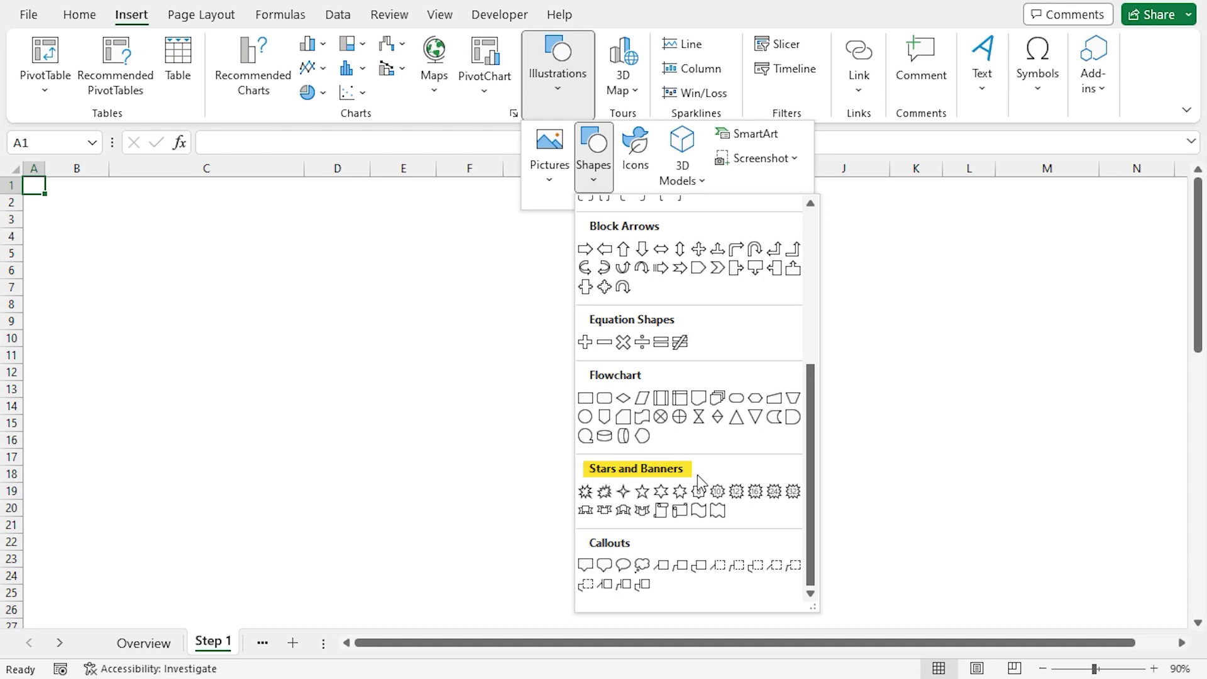
left_click(680, 510)
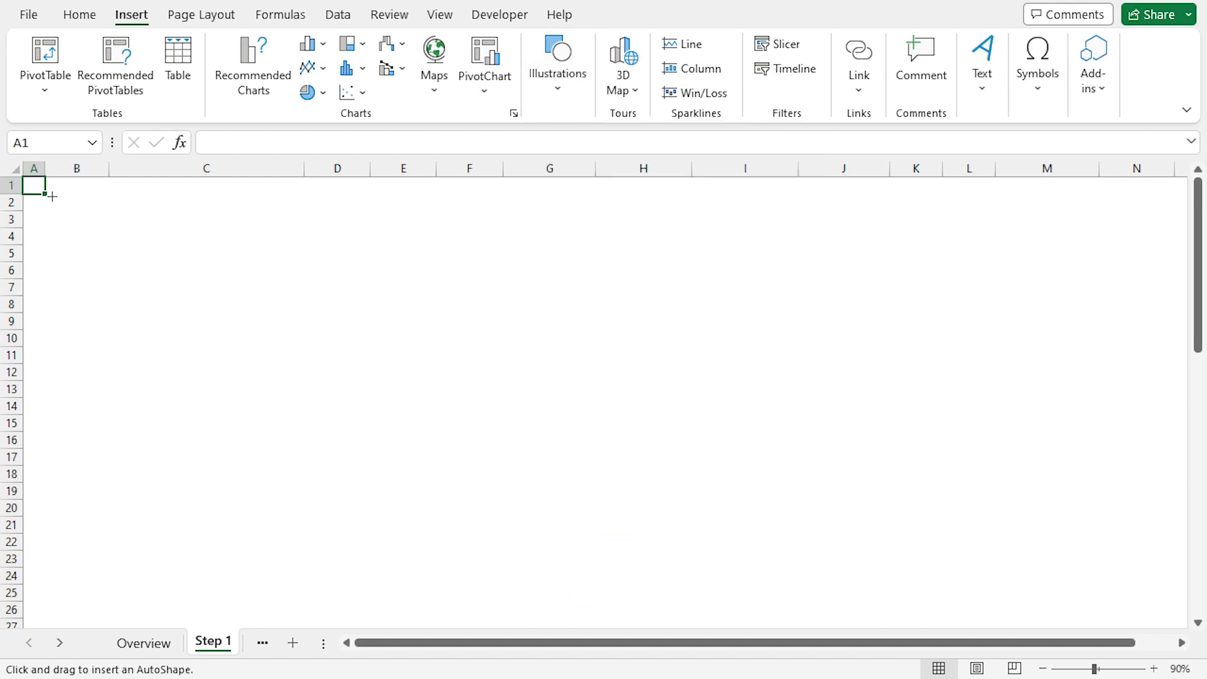
left_click_drag(52, 196, 274, 248)
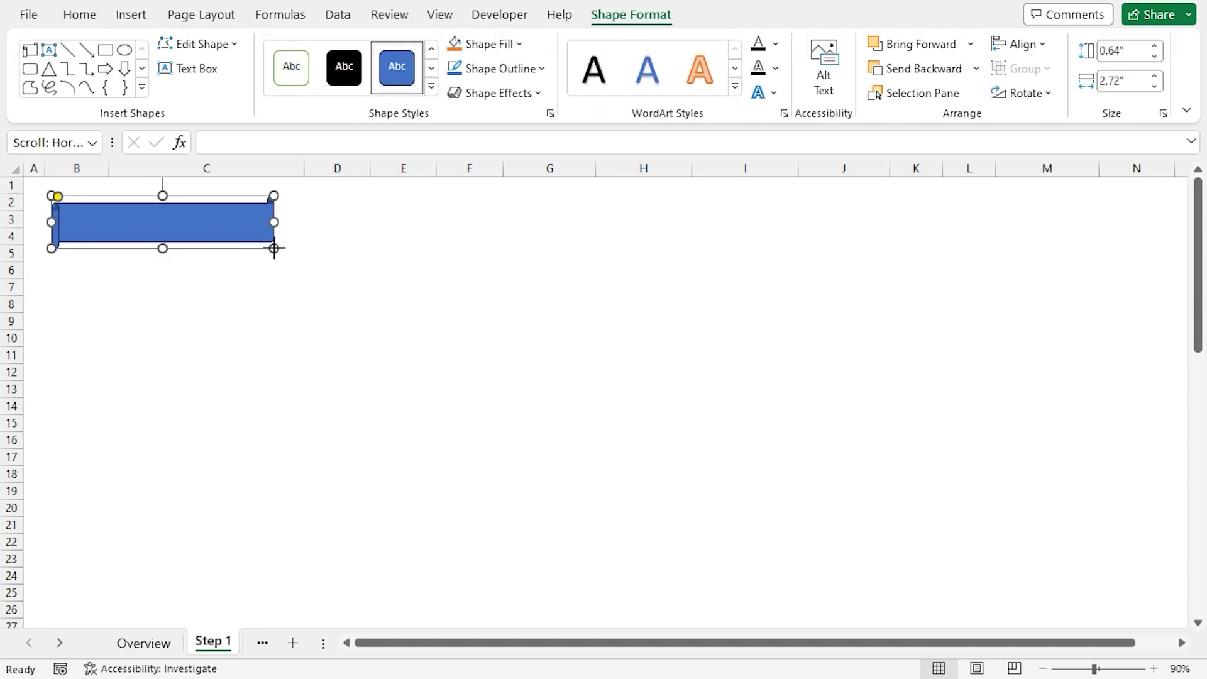
Put the text PROFORMA INVOICE inside the scroll banner
right_click(219, 220)
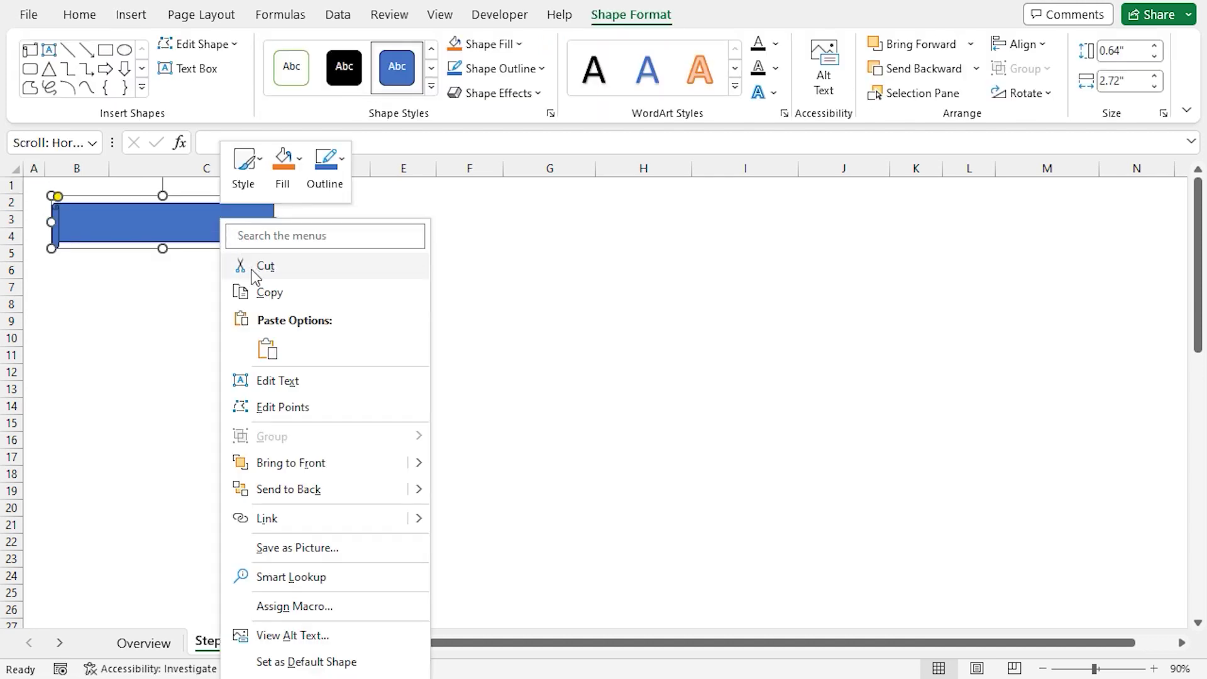
left_click(281, 385)
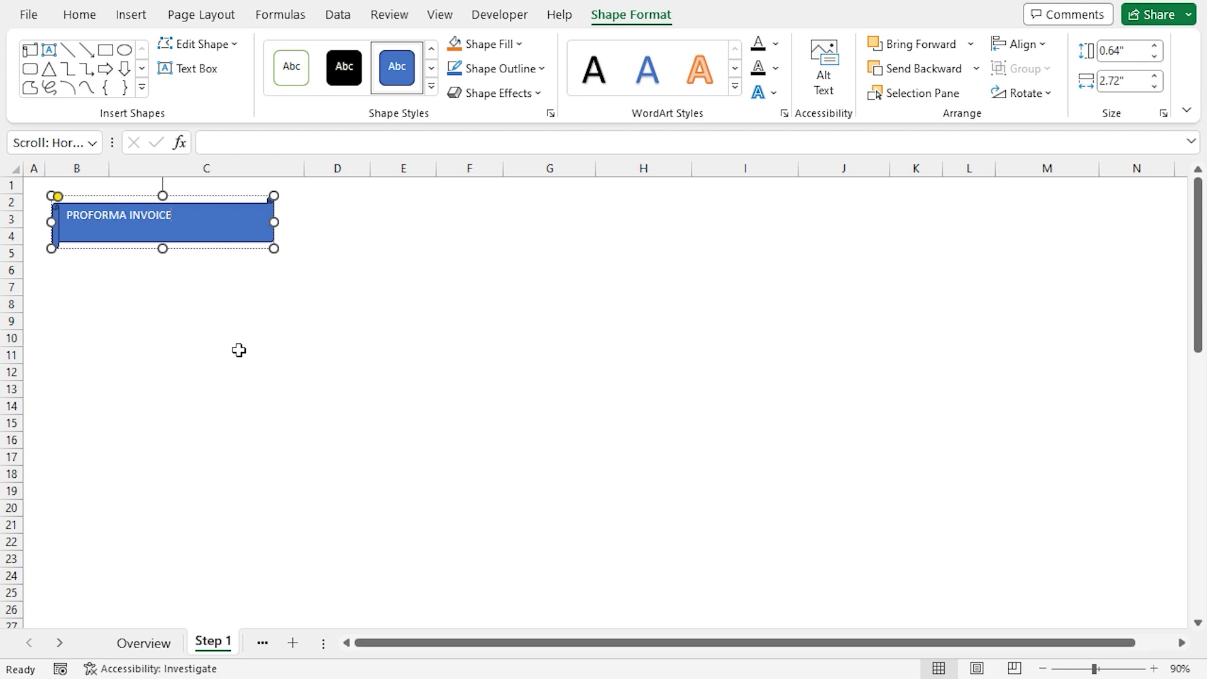
left_click_drag(173, 216, 64, 215)
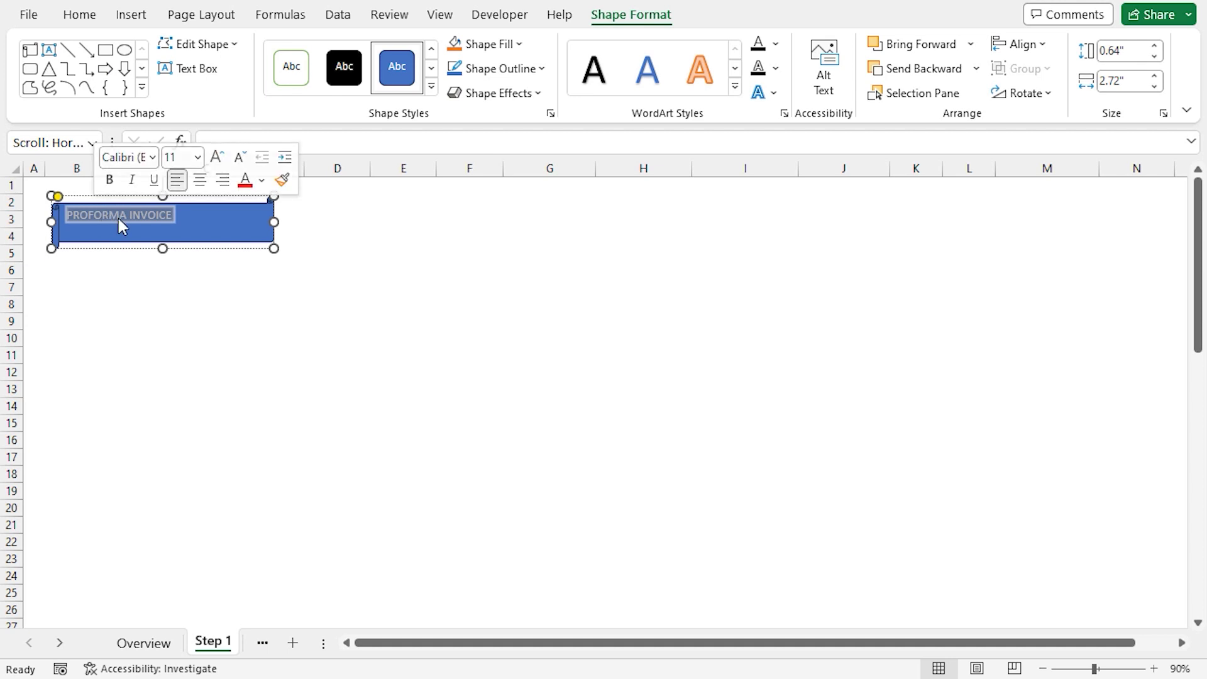
Make the title 16 pt bold, centred both ways, and move the banner up to the top-left
left_click(80, 17)
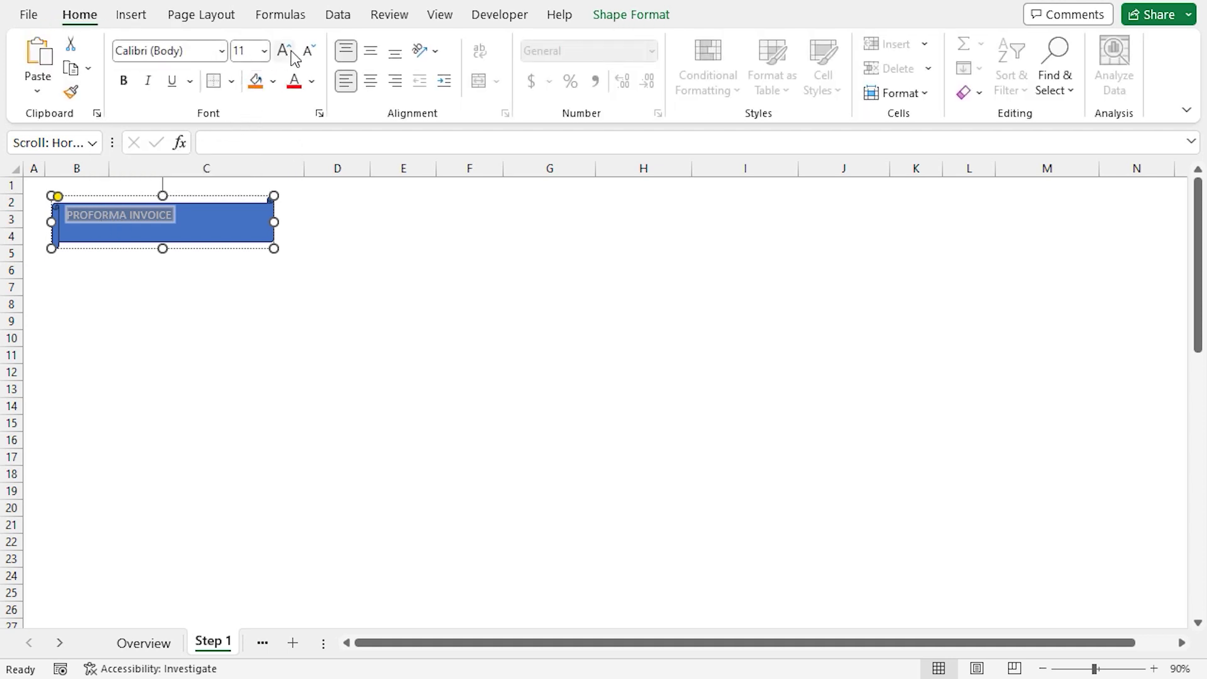
left_click(264, 50)
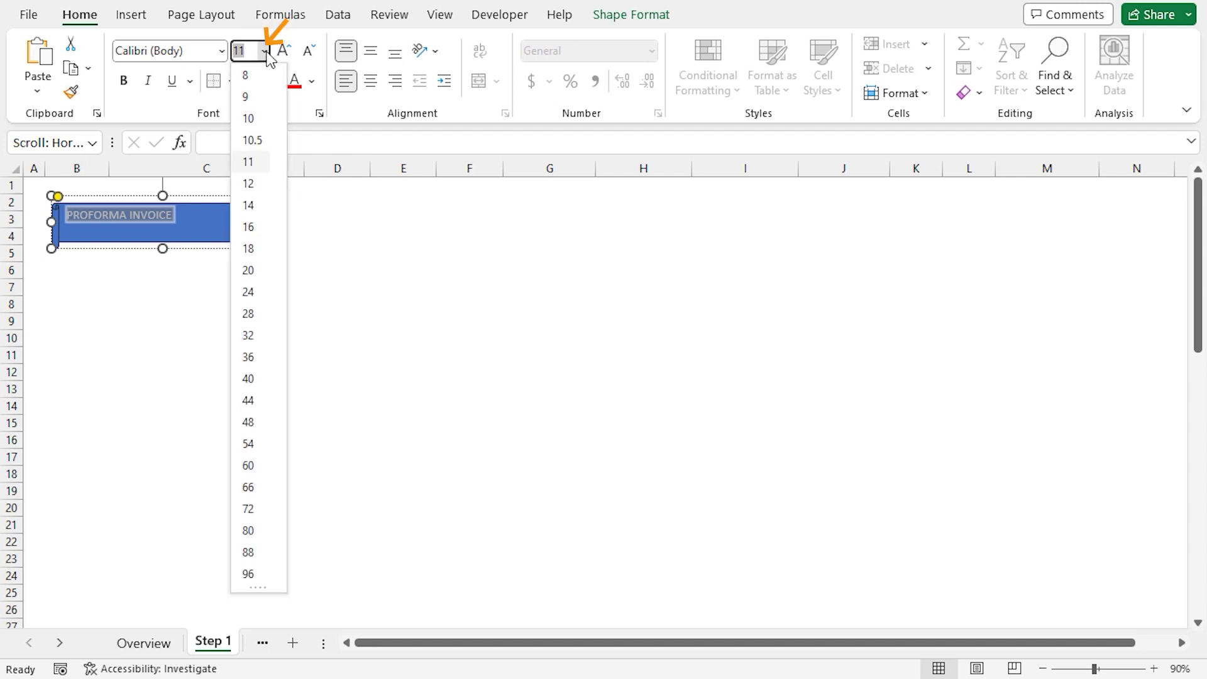
left_click(249, 227)
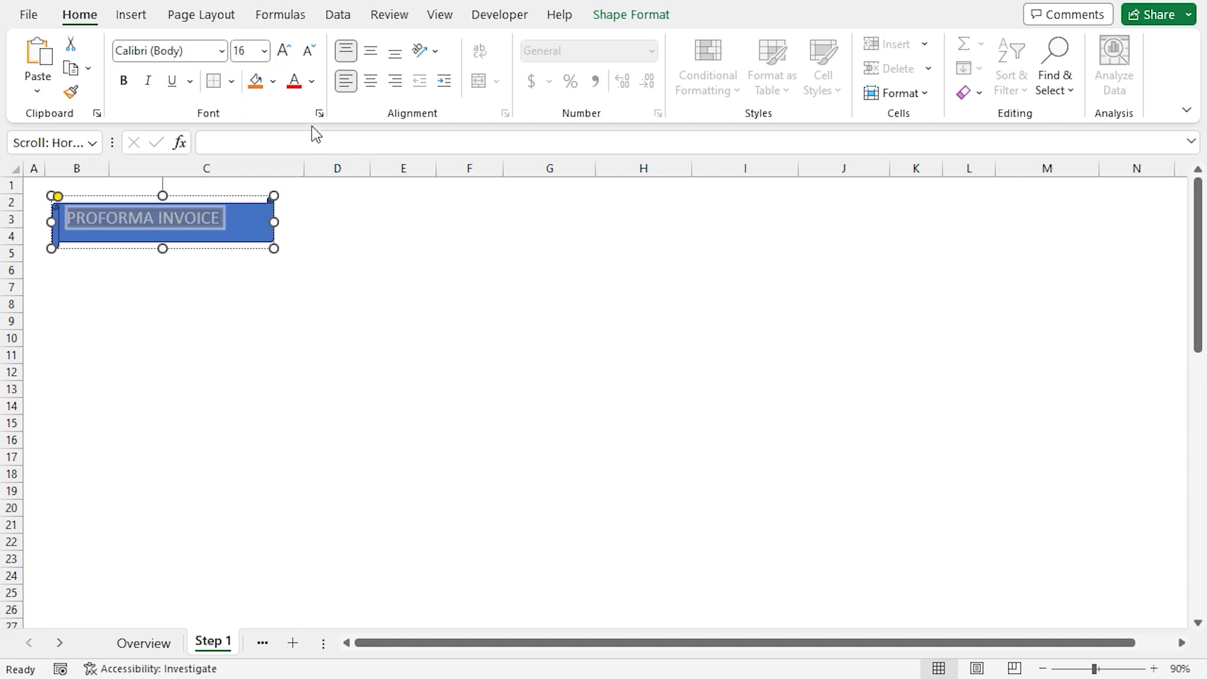
left_click(373, 93)
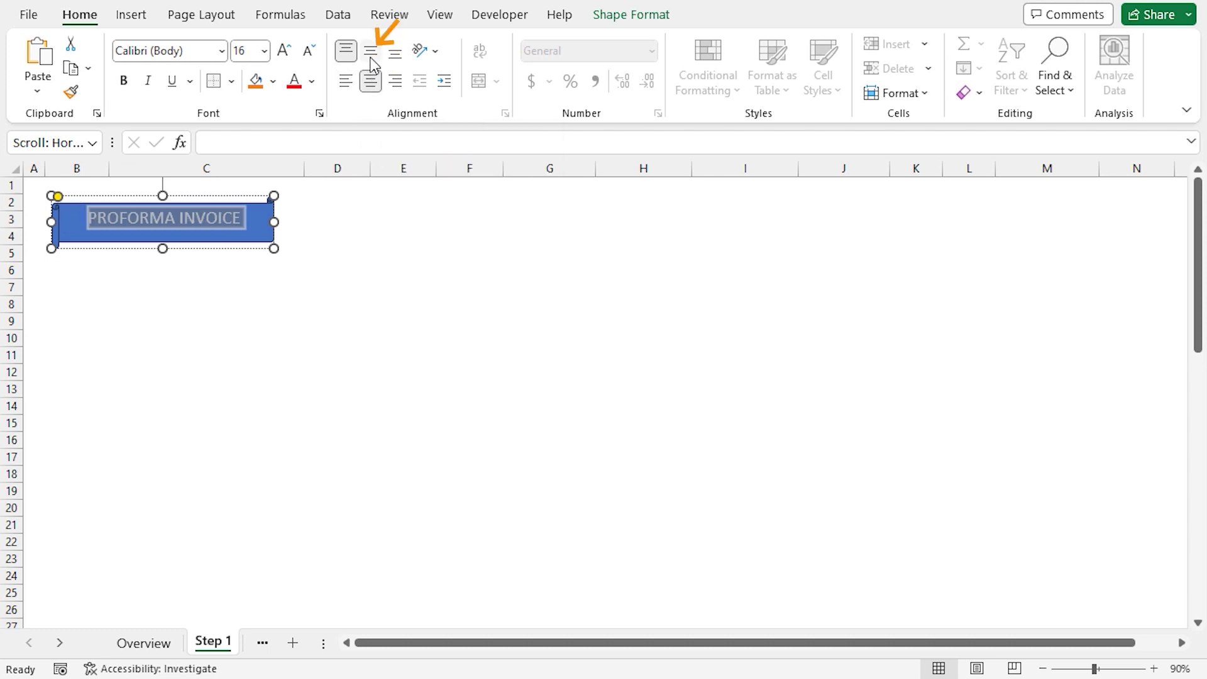
left_click(371, 58)
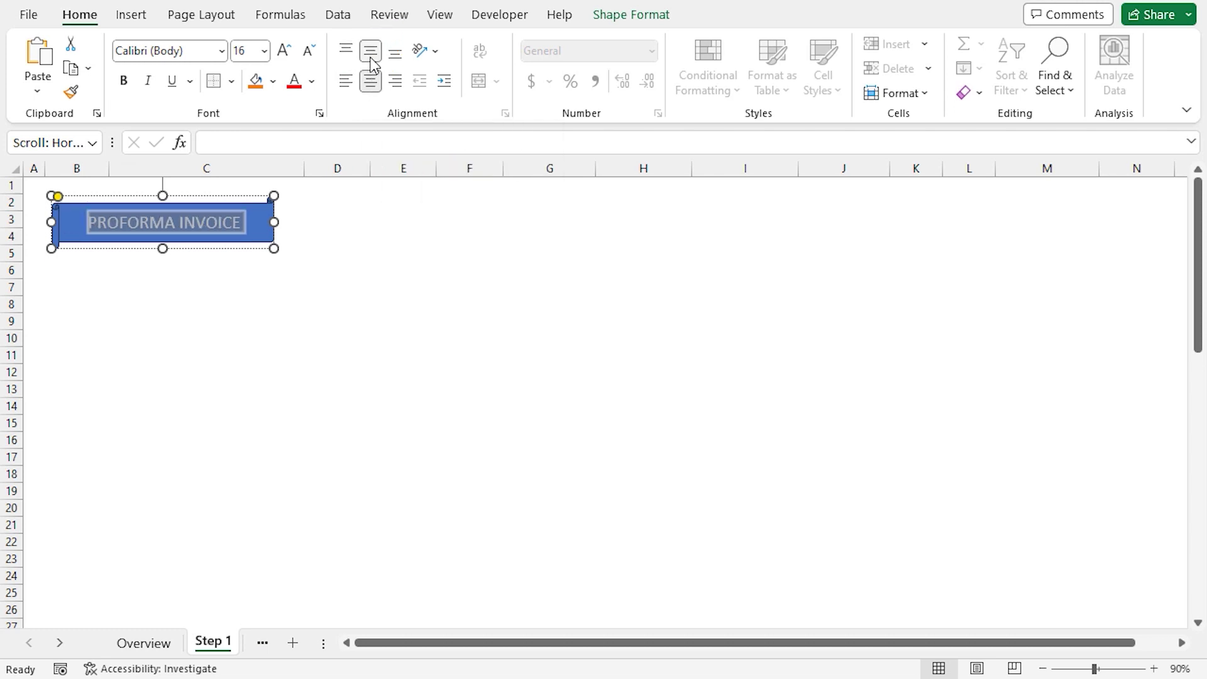
left_click(124, 84)
left_click_drag(252, 206, 278, 211)
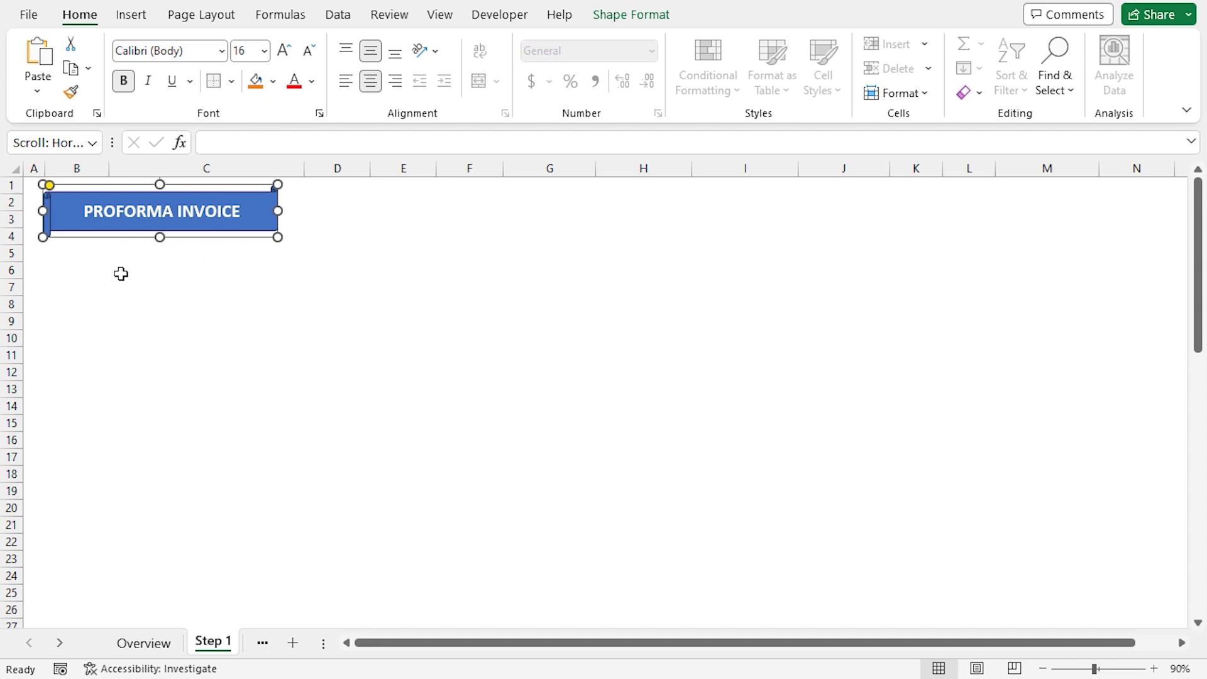
key("Escape")
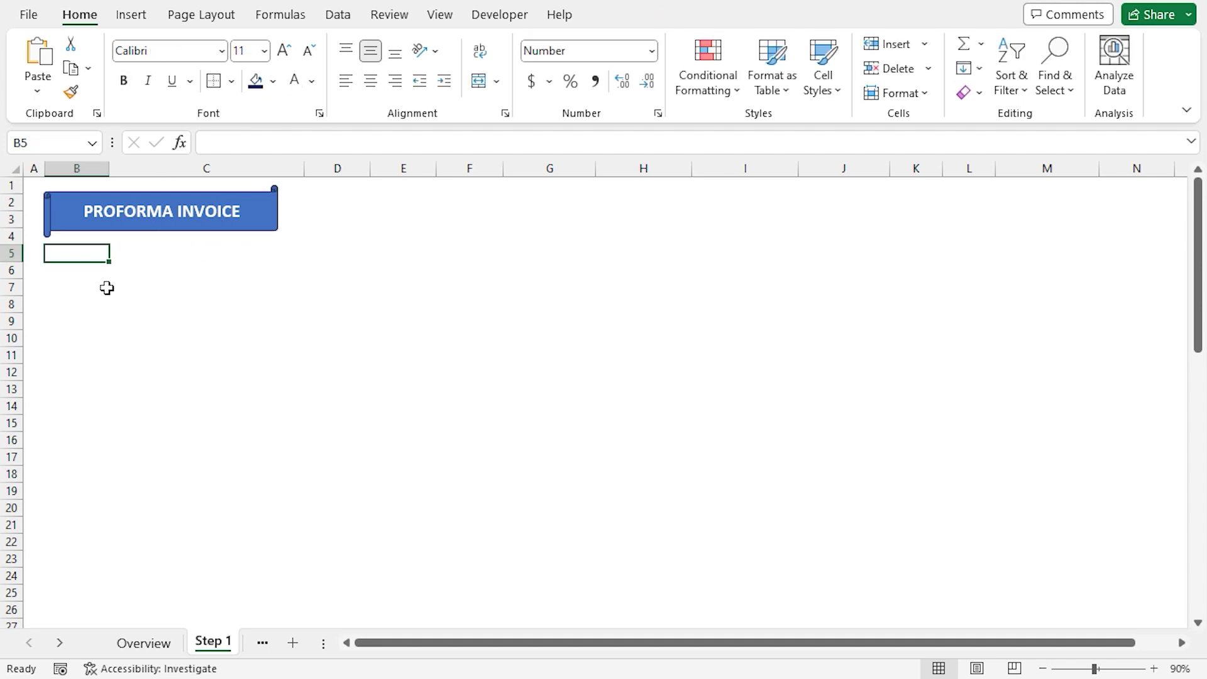
Merge B5:D5 and enter the heading SHIPPER DETAILS
left_click(332, 256, "shift")
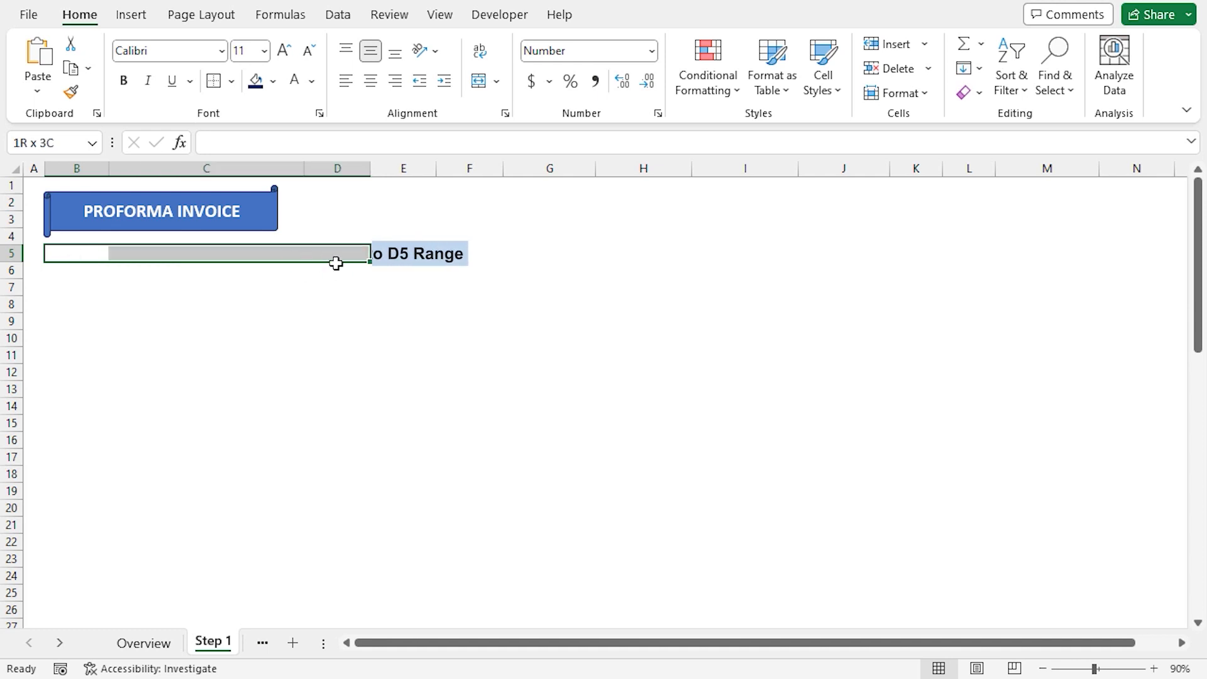
left_click(480, 80)
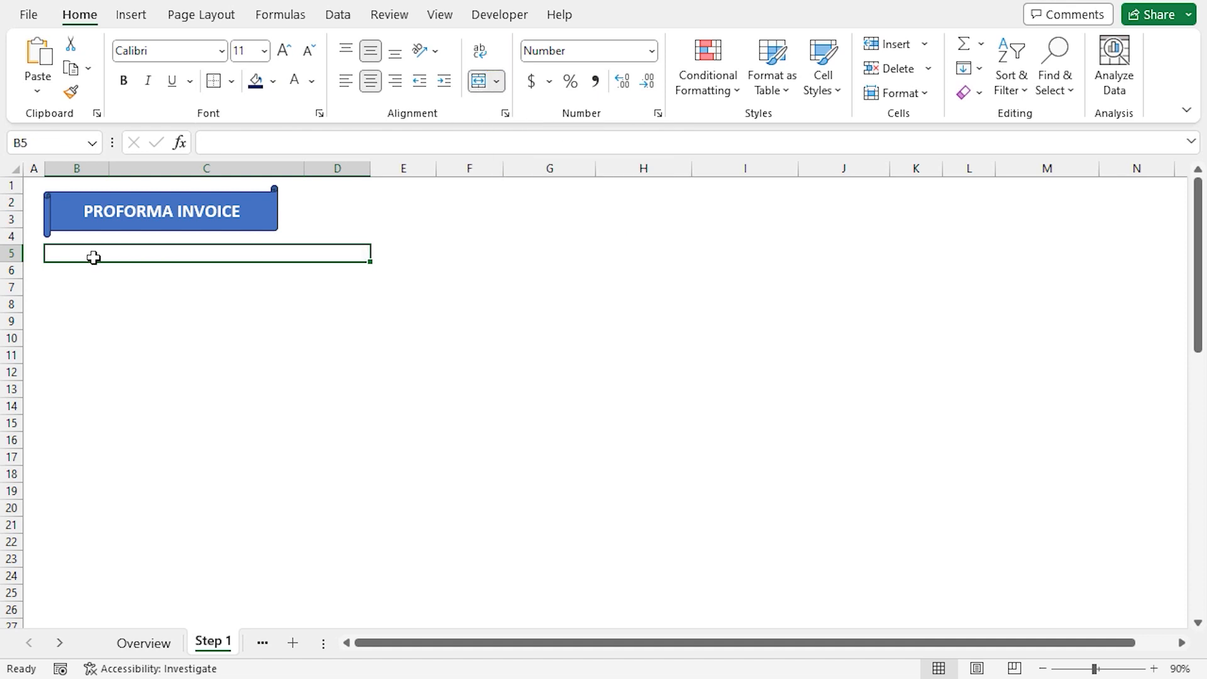
left_click(232, 143)
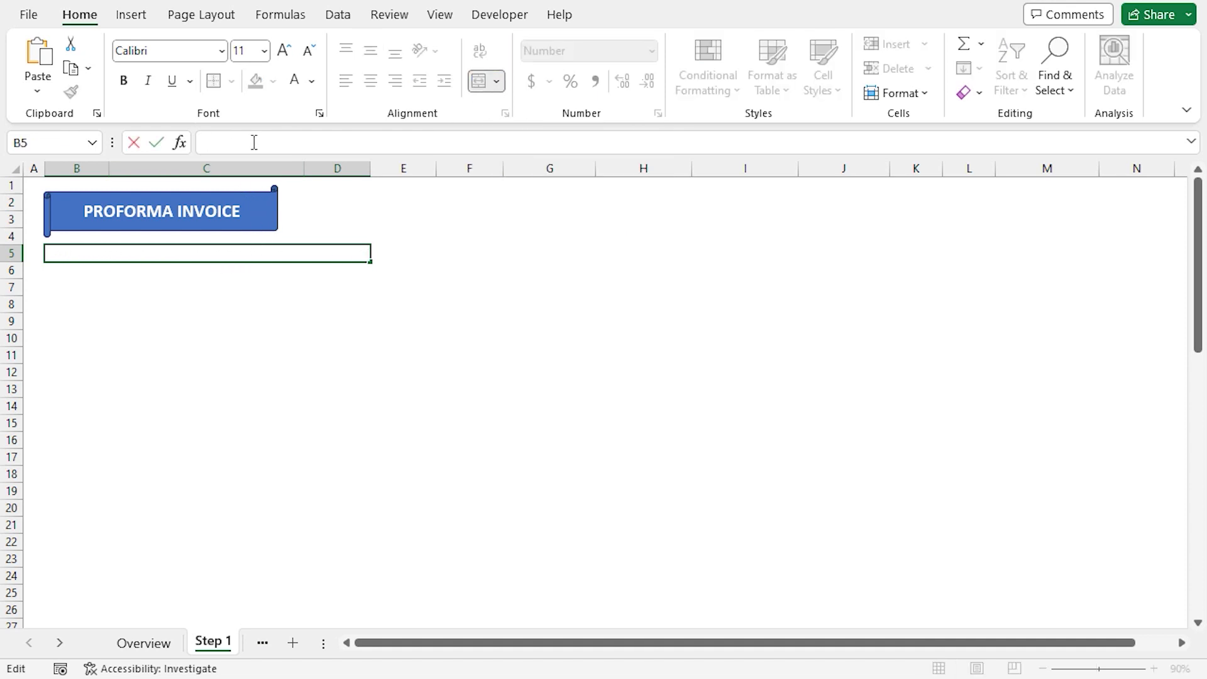
key("shift")
type("SHIPPER DETAILS")
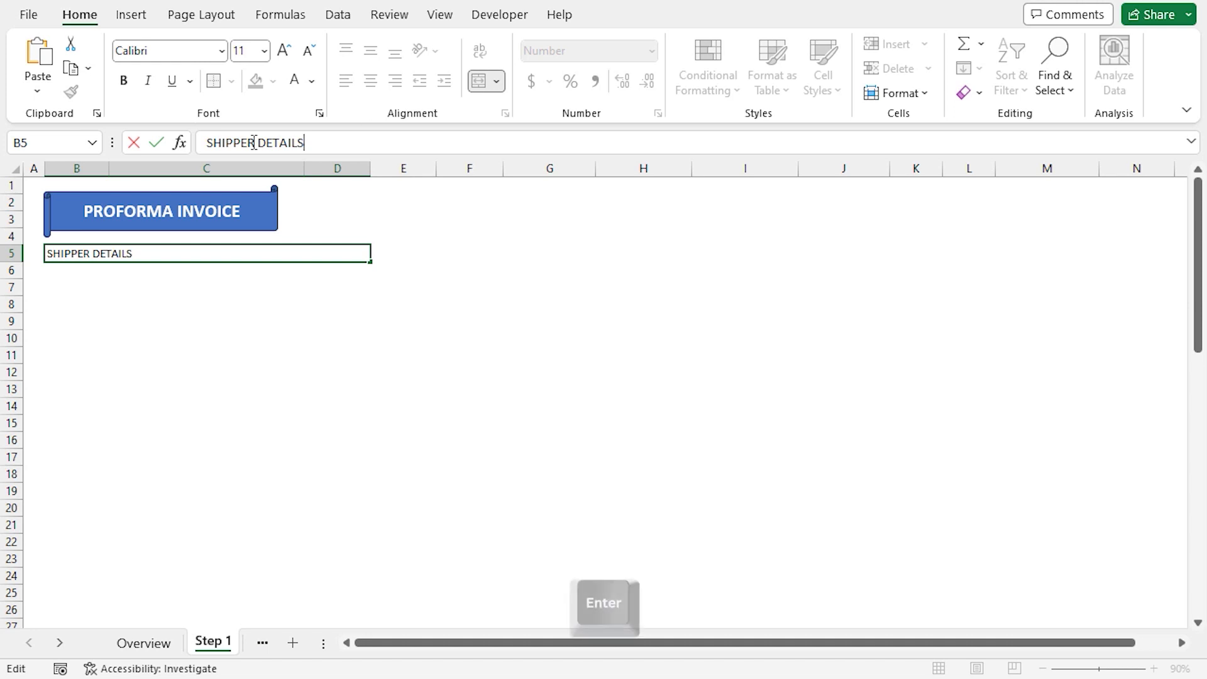
key("Return")
Format the heading with dark blue fill and white, bold 12 pt text
left_click(247, 254)
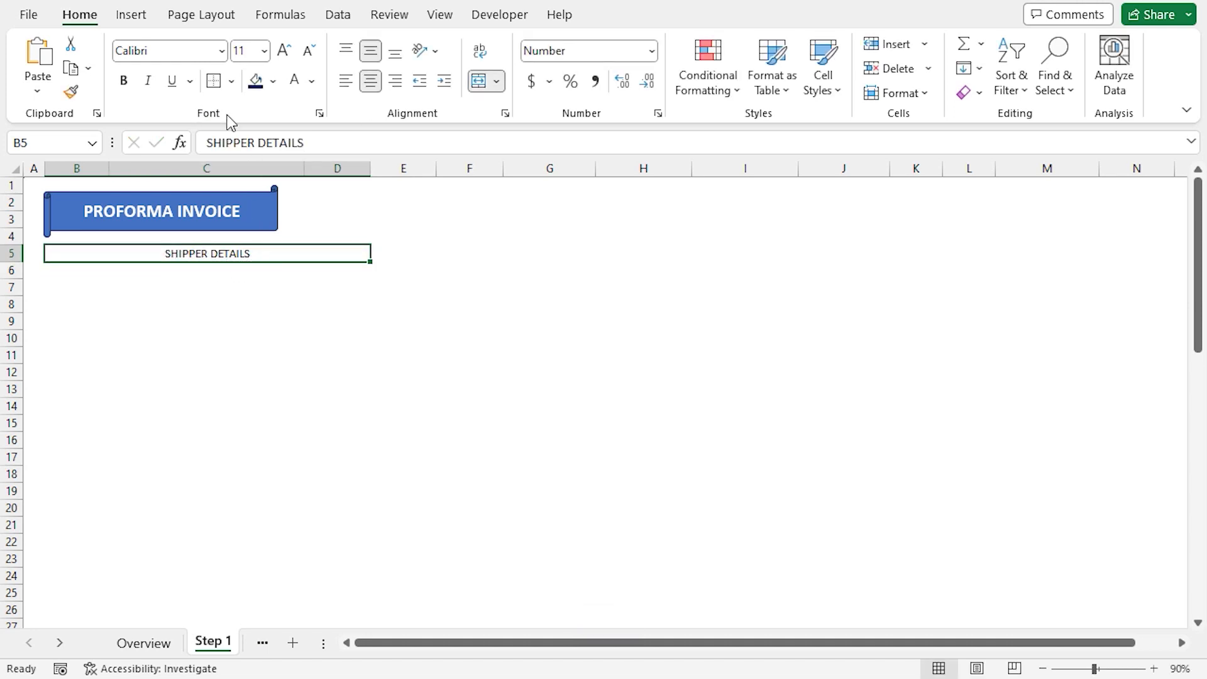
left_click(273, 87)
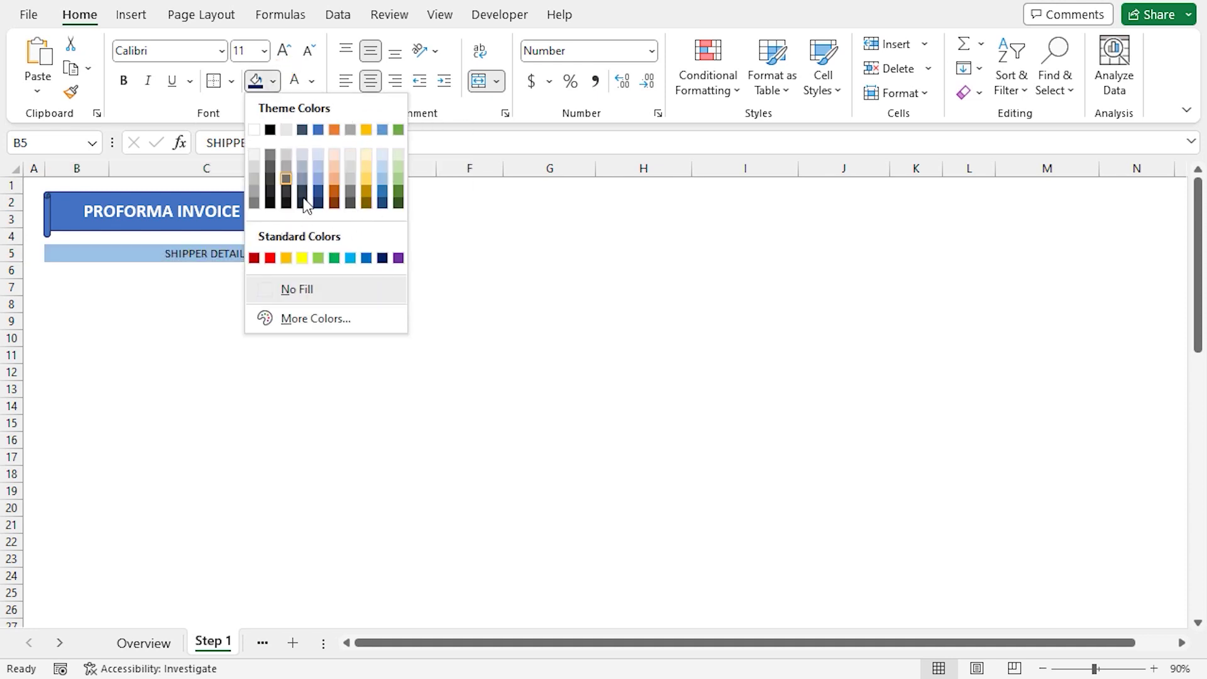
left_click(382, 259)
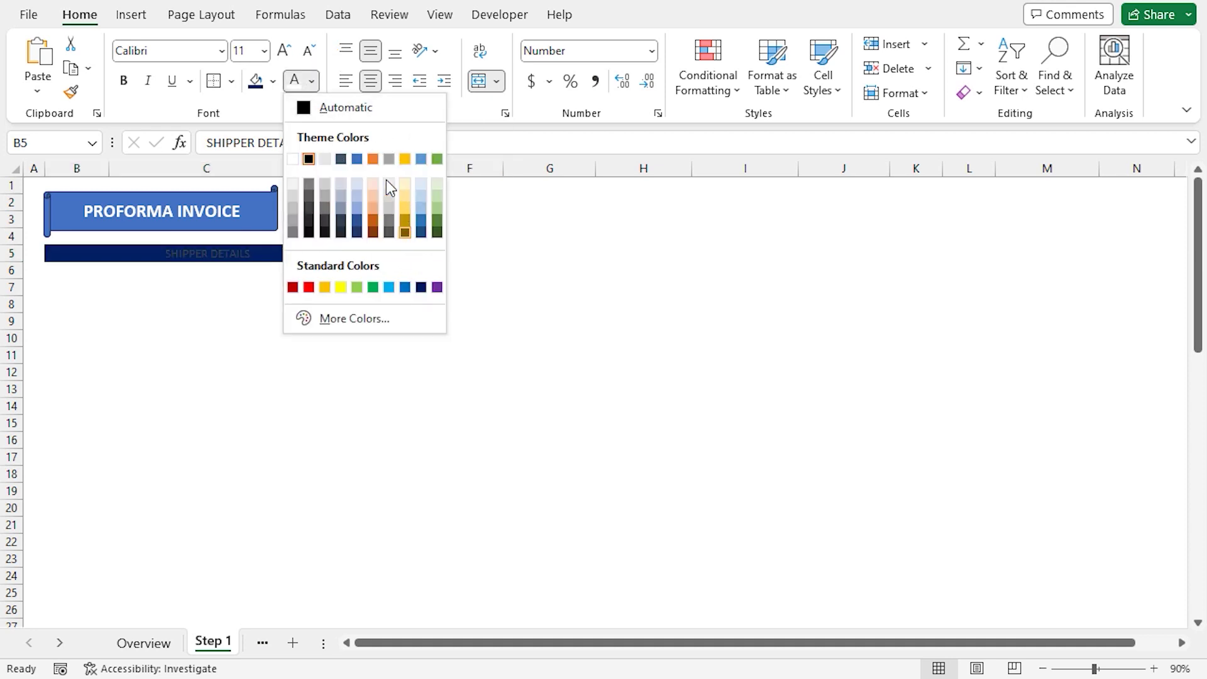
left_click(293, 159)
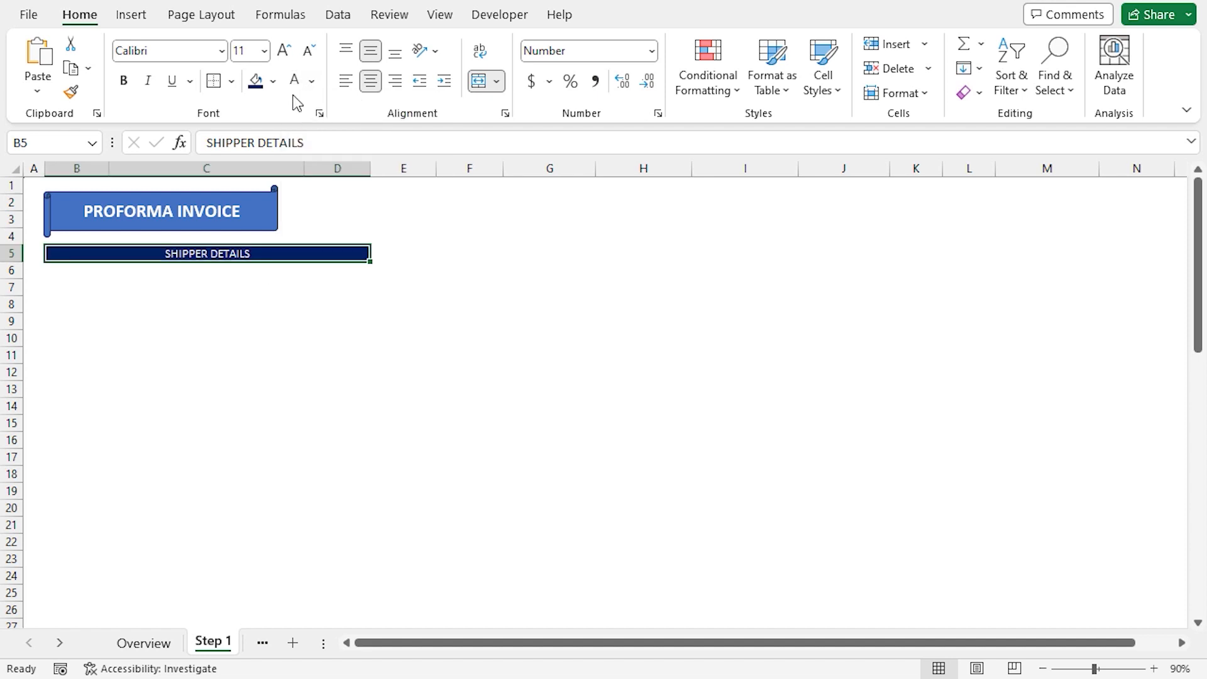
left_click(285, 50)
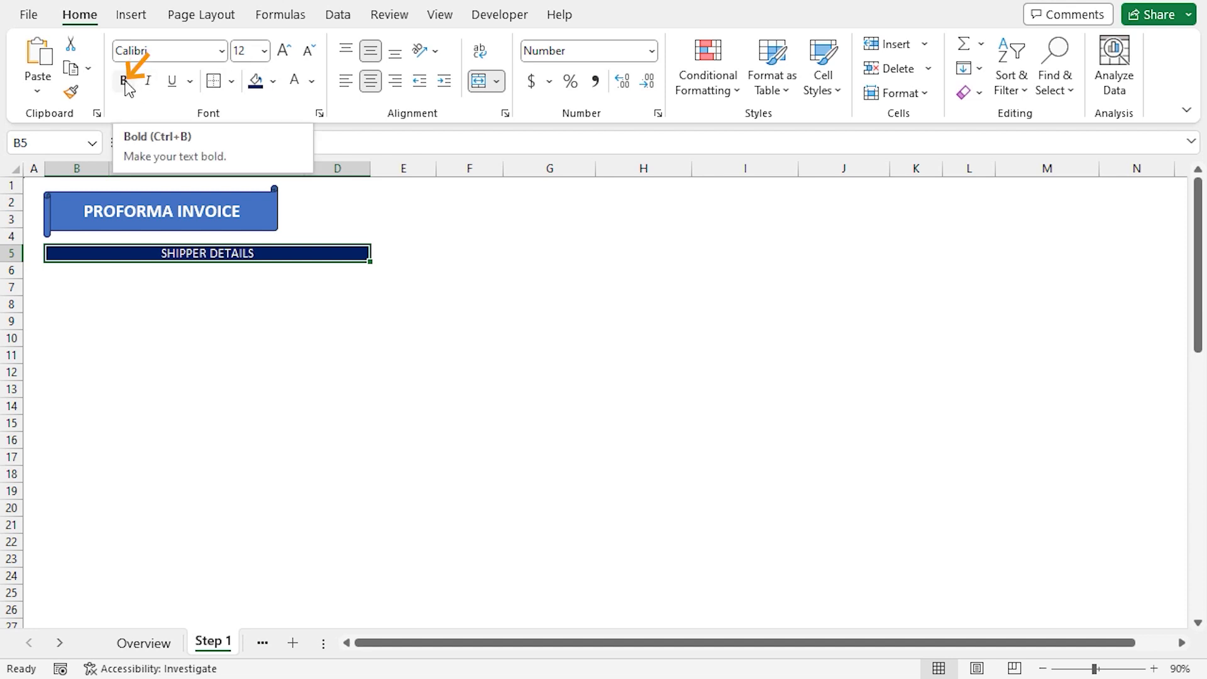
key("ctrl+b")
key("Return")
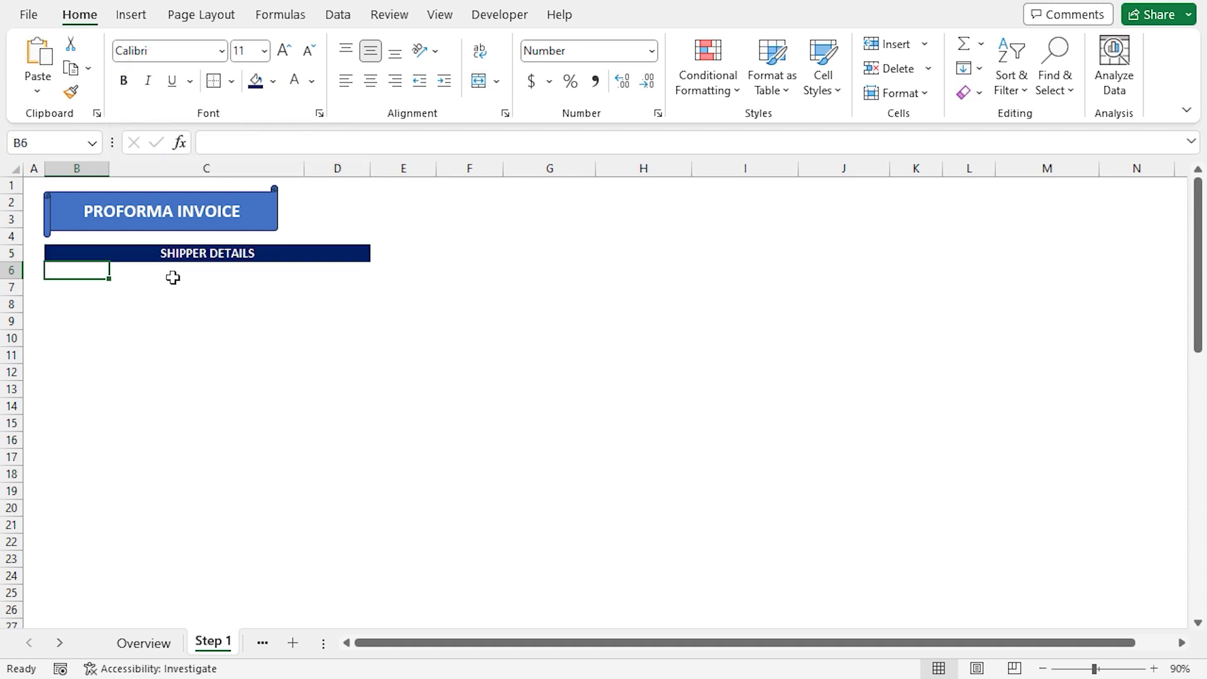
Merge C and D in each row from 6 to 11
left_click_drag(173, 277, 325, 277)
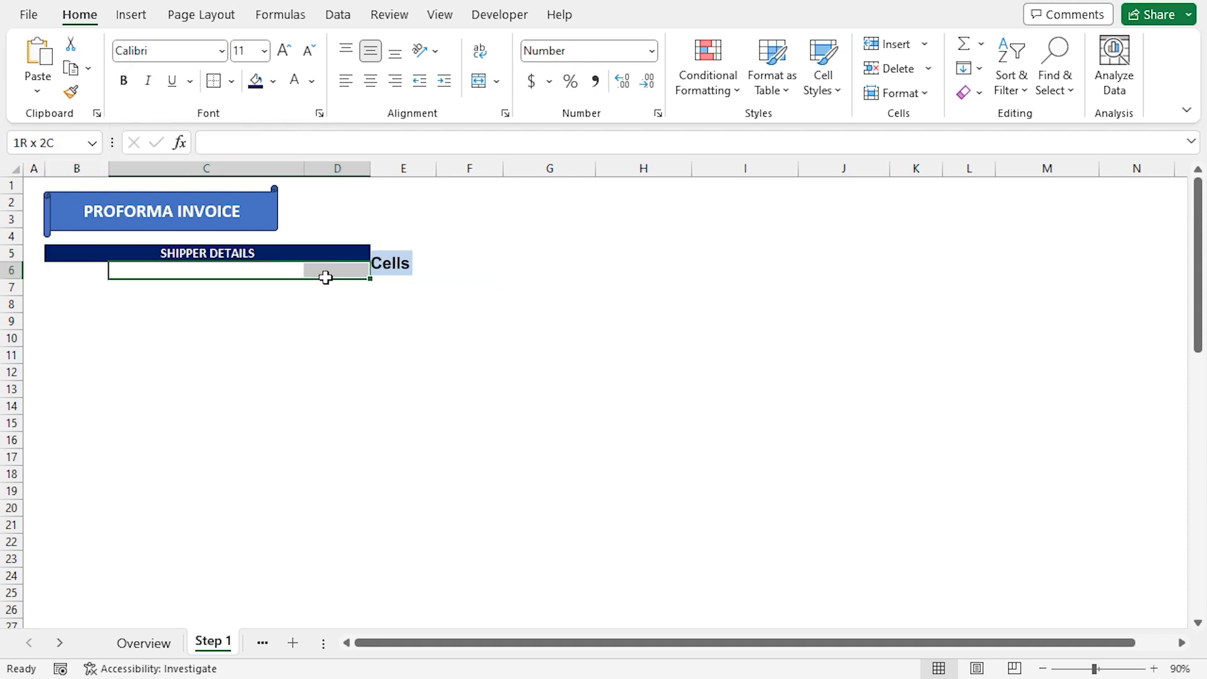
left_click(479, 80)
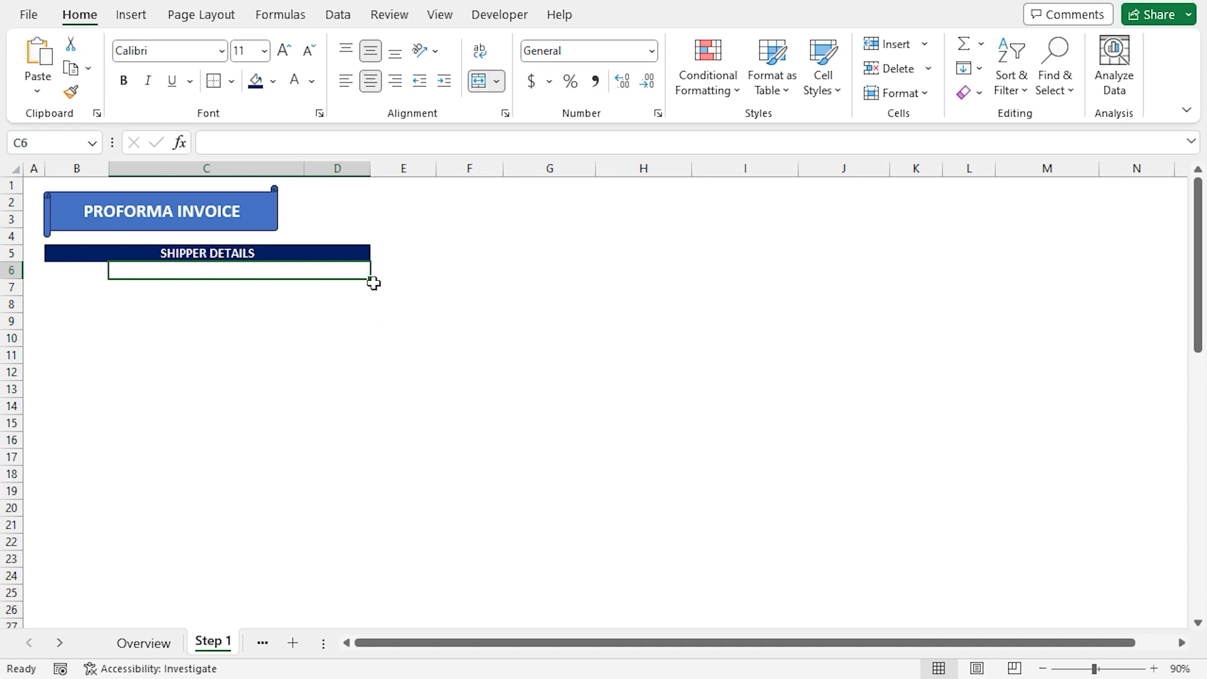
left_click_drag(370, 280, 369, 359)
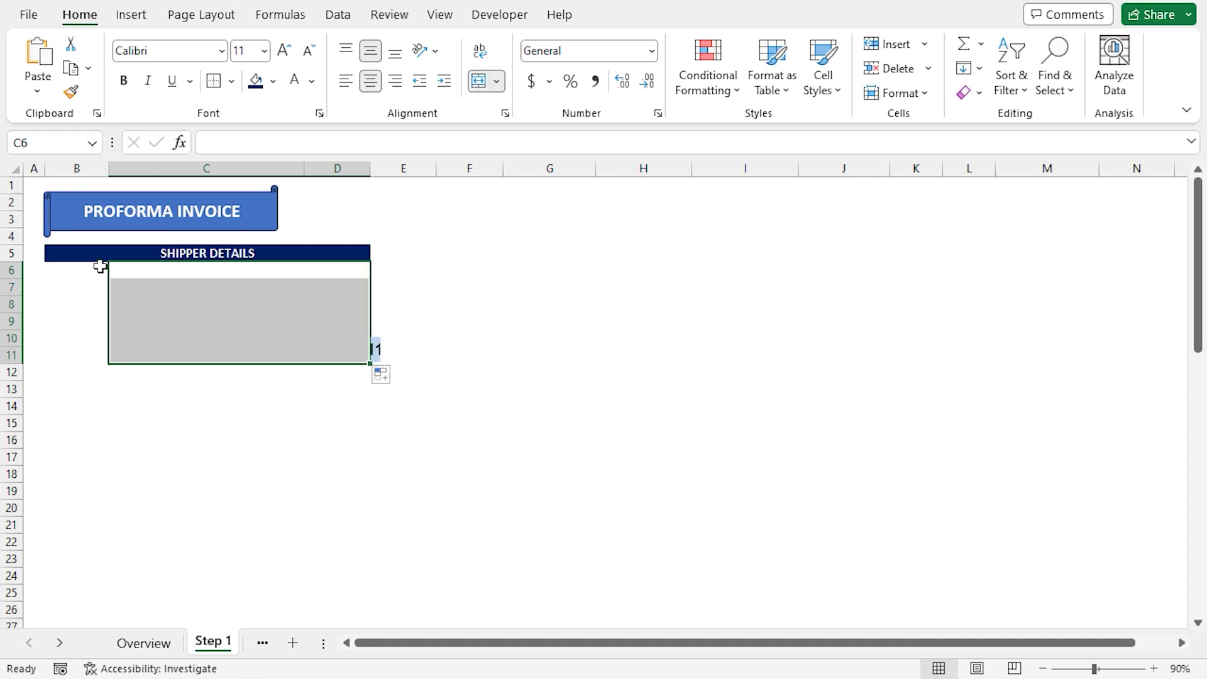
Put an outside border around the B5:D11 shipper block
left_click(64, 255)
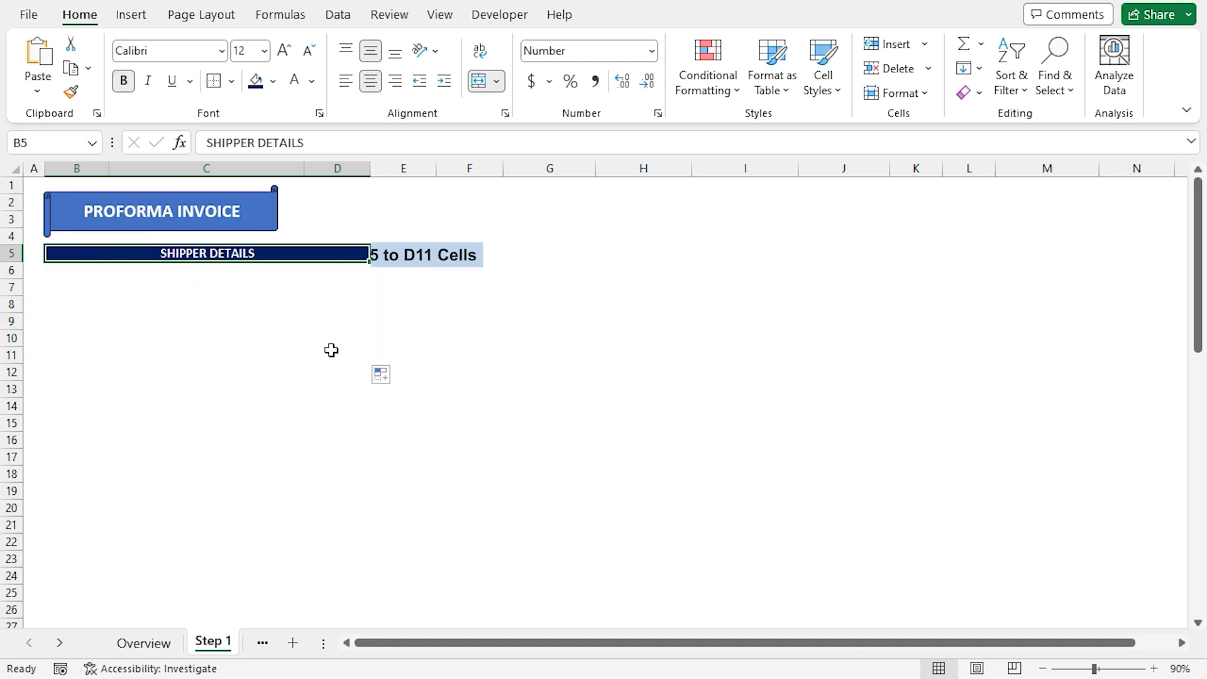
left_click(352, 357, "shift")
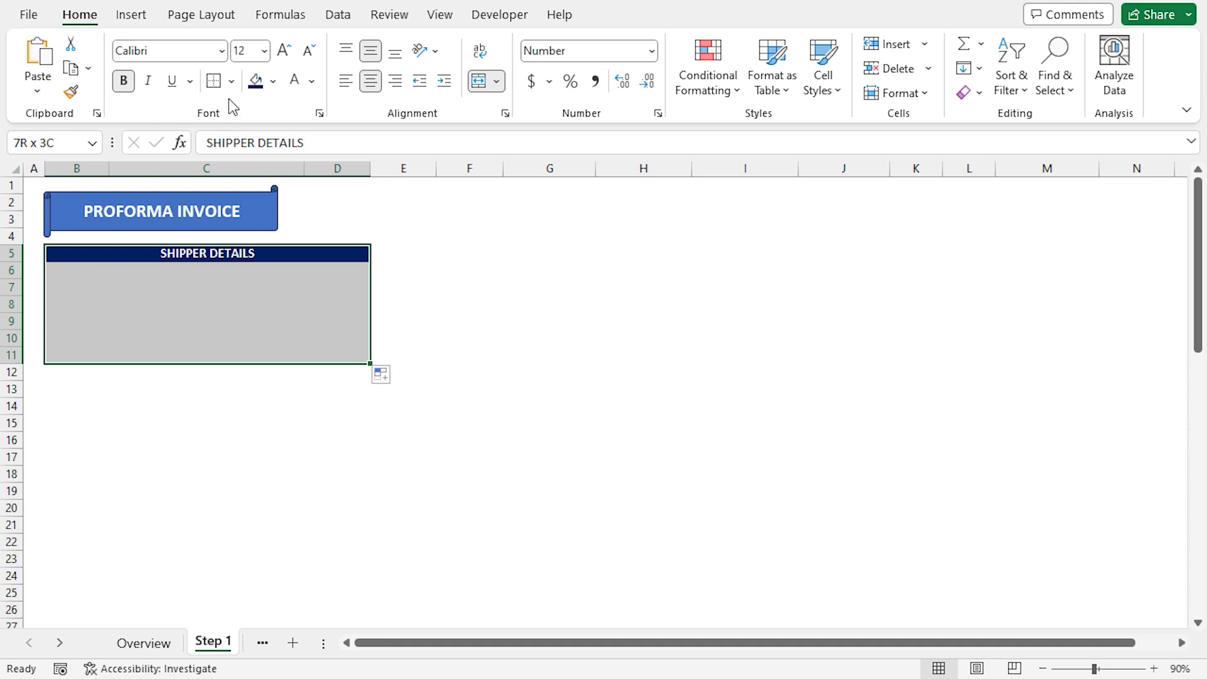
left_click(231, 82)
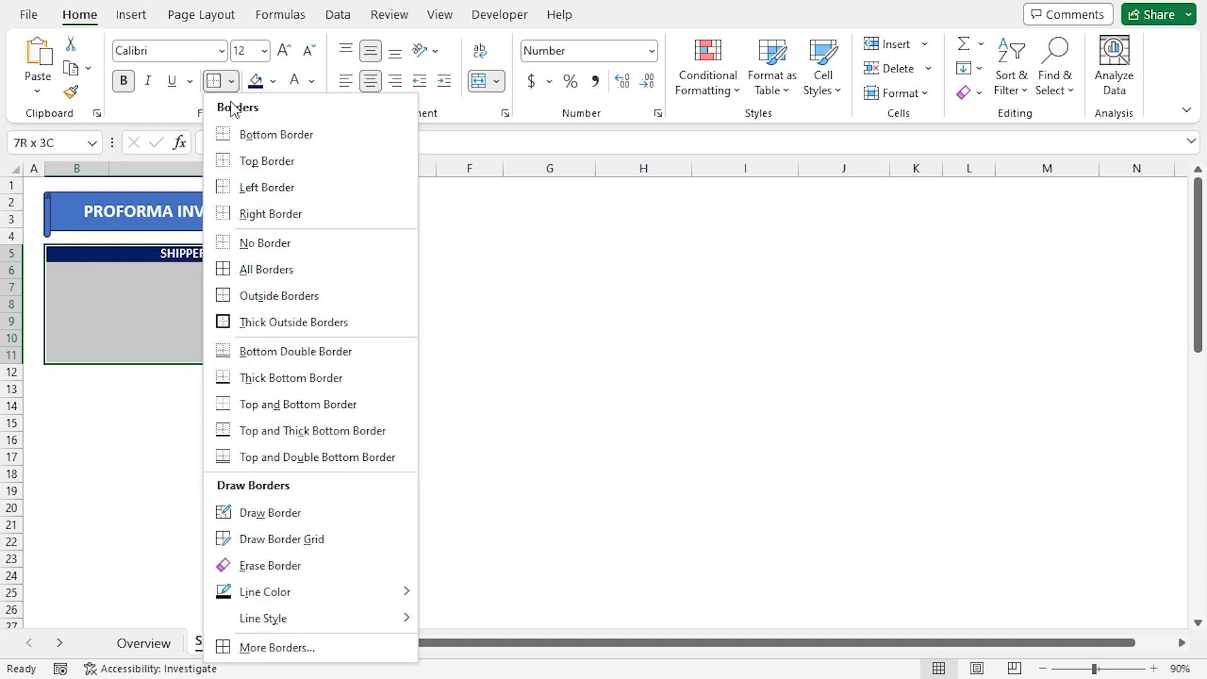
left_click(273, 298)
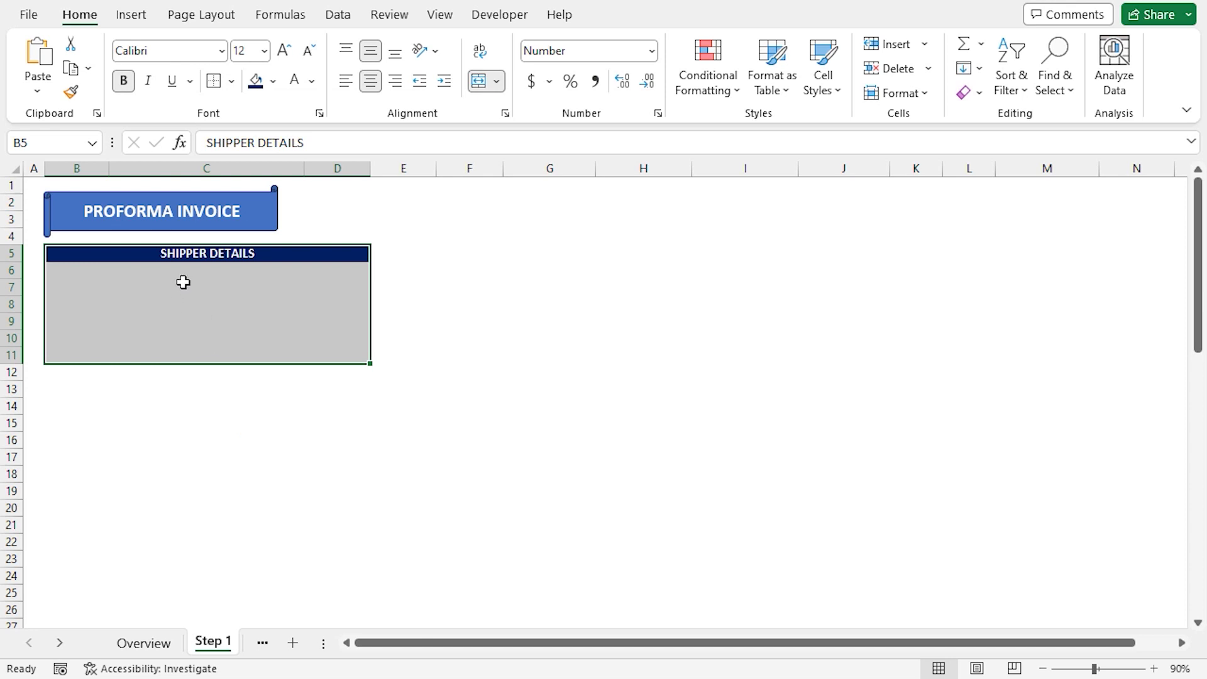
left_click(69, 274)
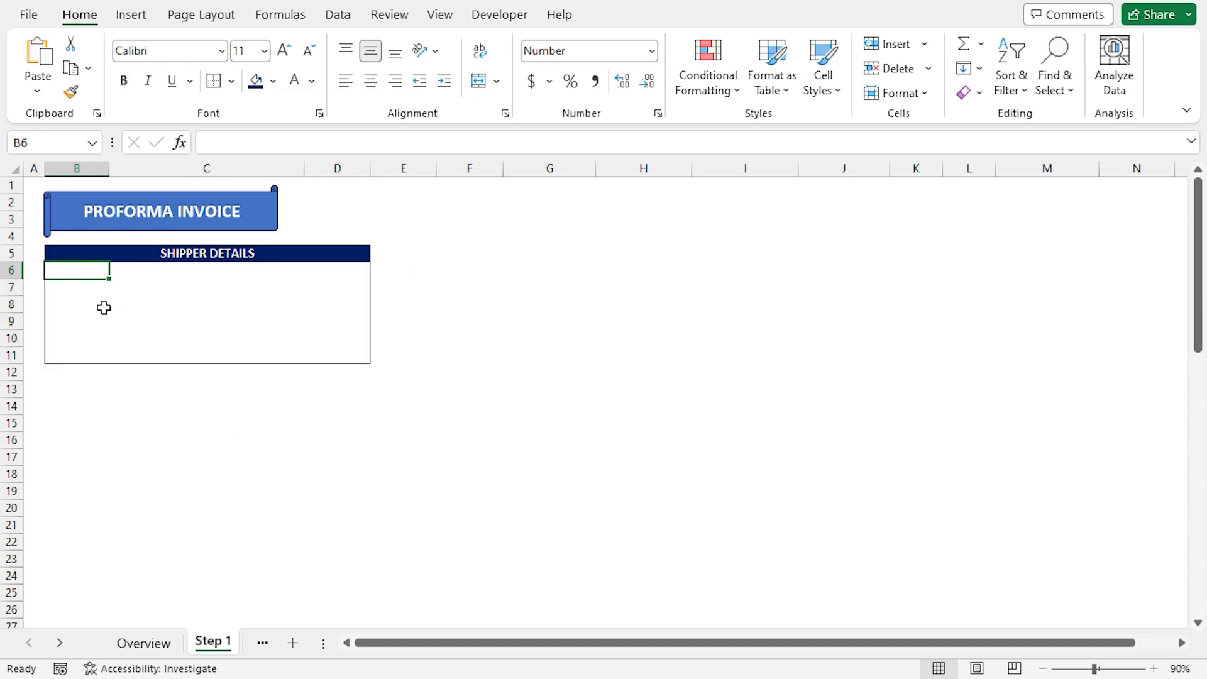
Enter the labels Name:, Address:, Telephone:, Cell:, Email: and GSTIN: down B6:B11
type("Name:")
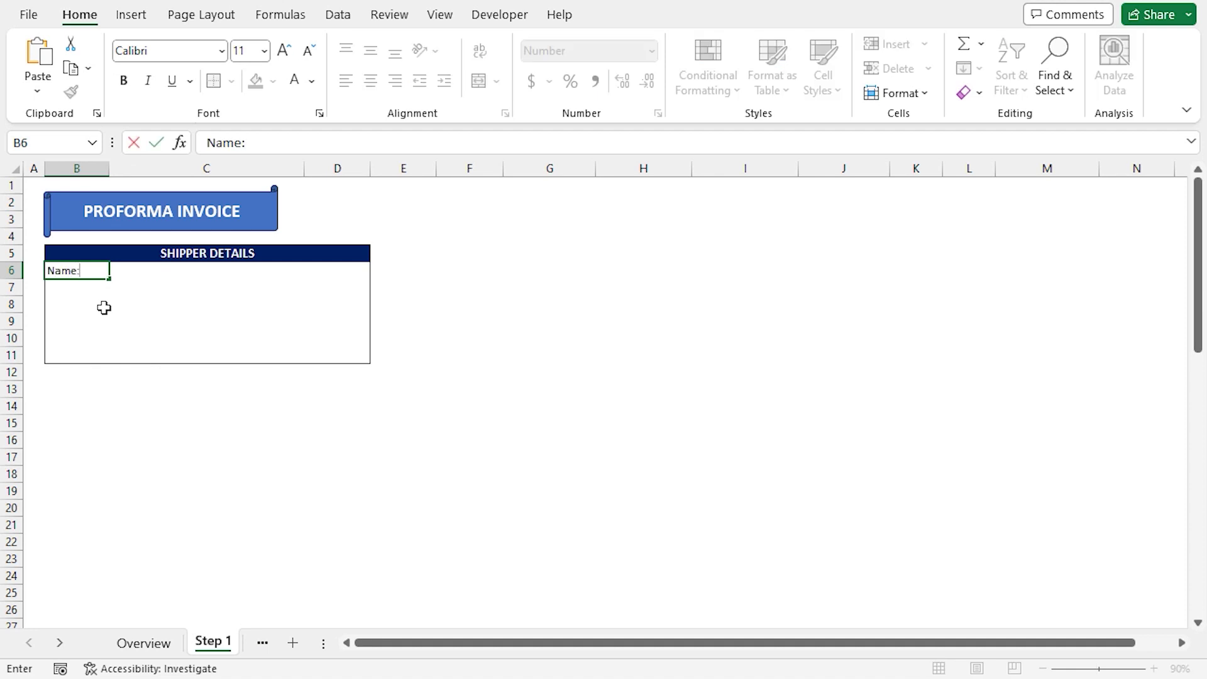
key("Return")
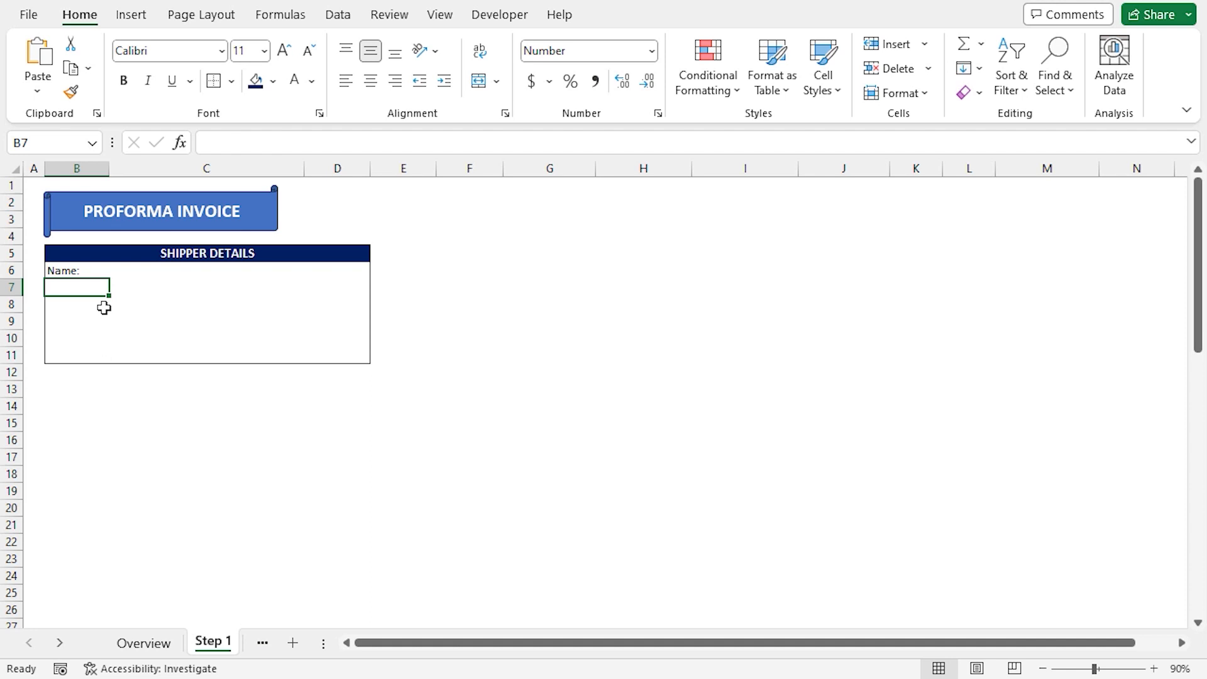
type("Address:")
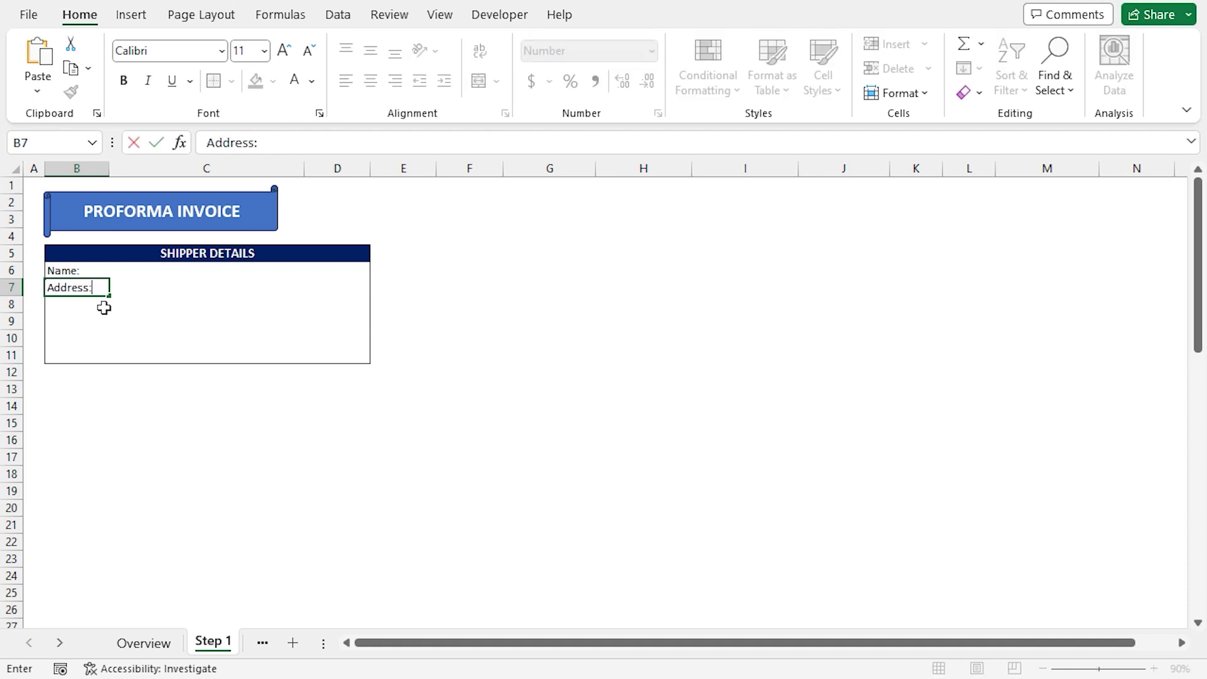
key("Return")
type("Teleph")
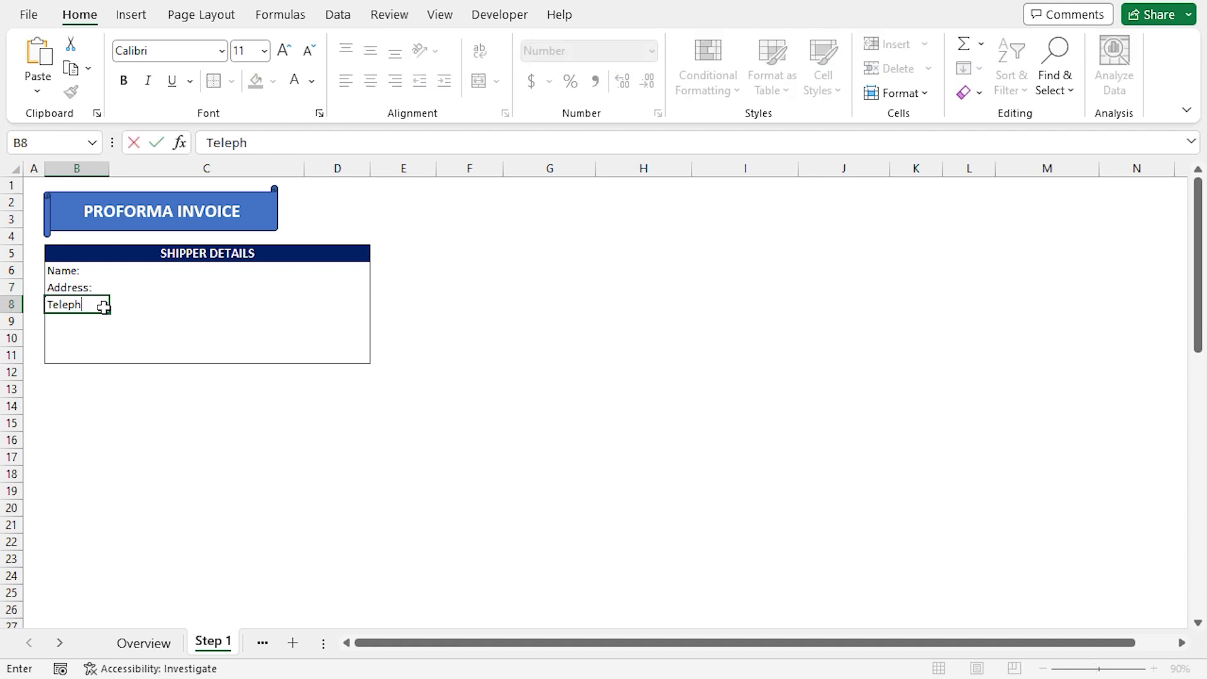
type("one:")
key("Return")
type("Ce")
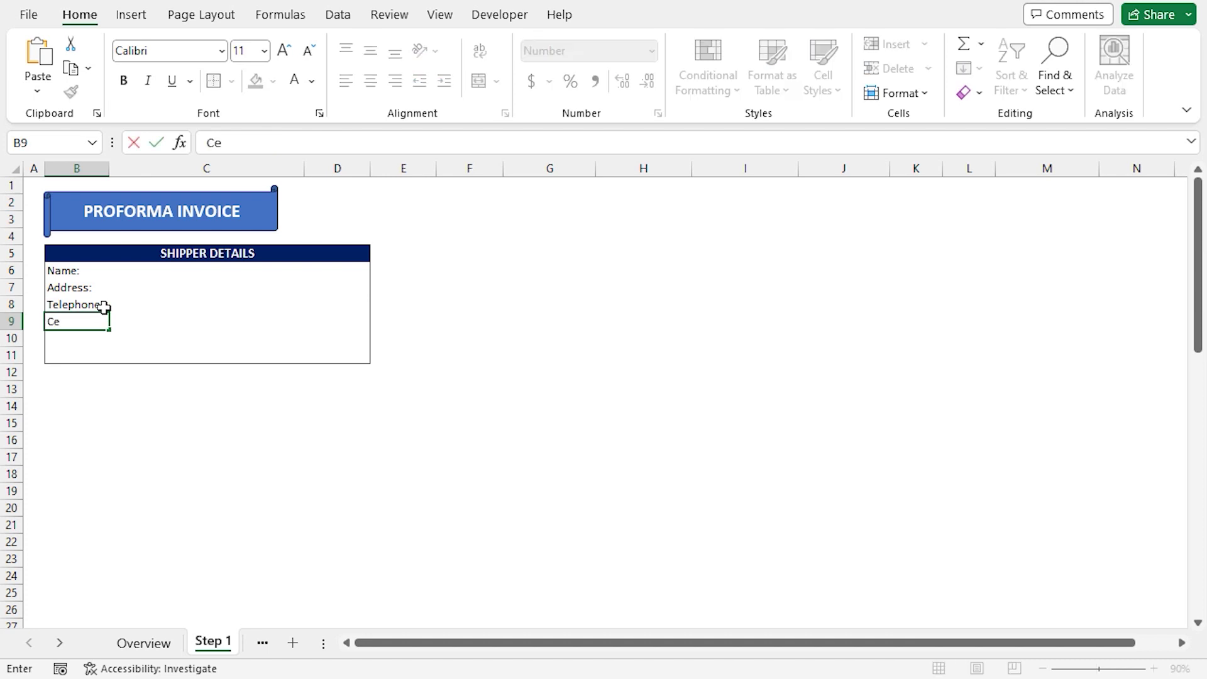
type("ll:")
key("Return")
type("Emai")
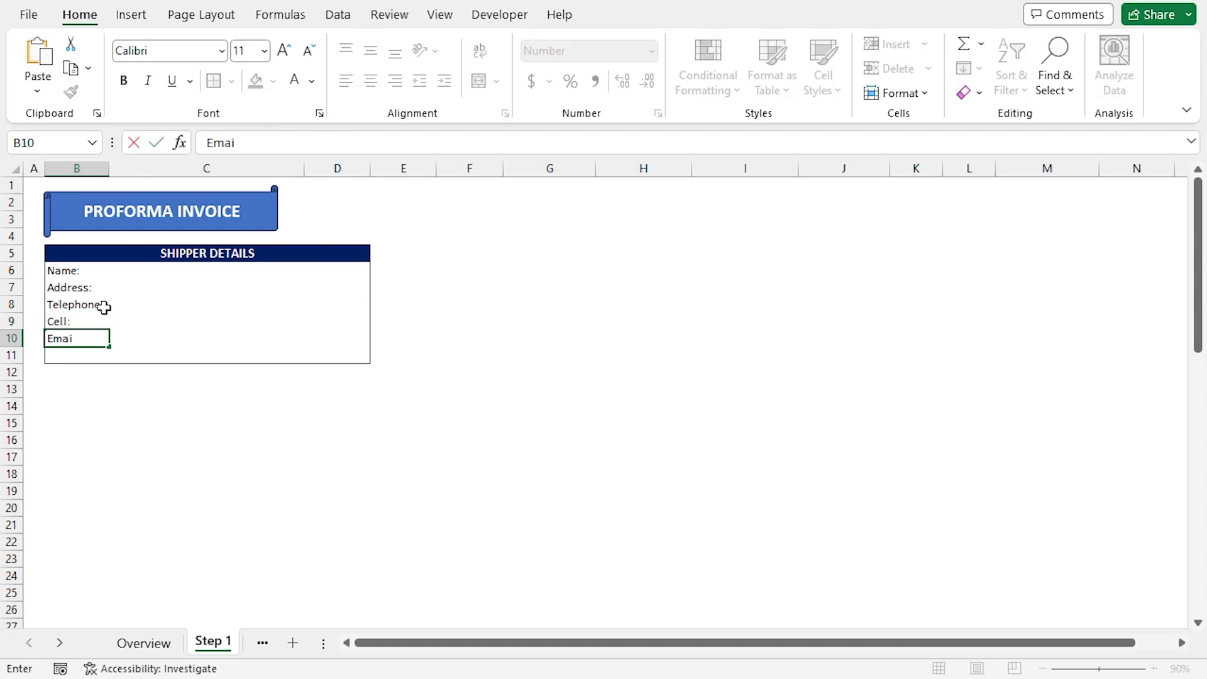
type("l:")
key("Return")
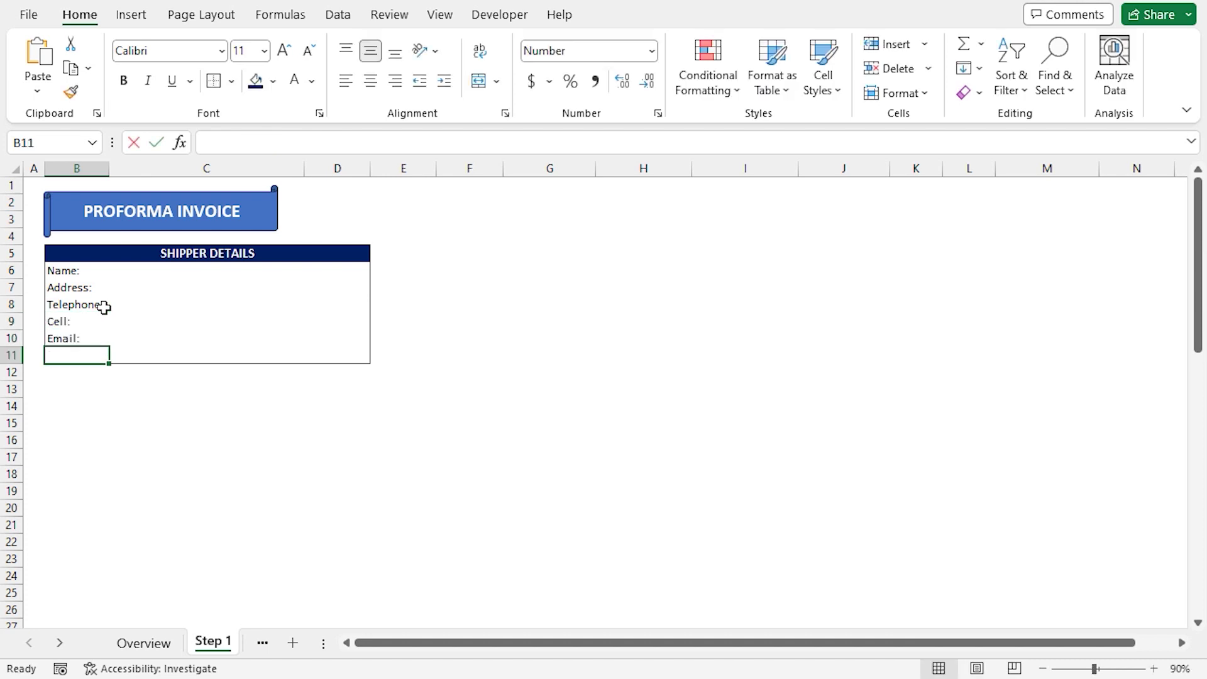
type("GSTIN:")
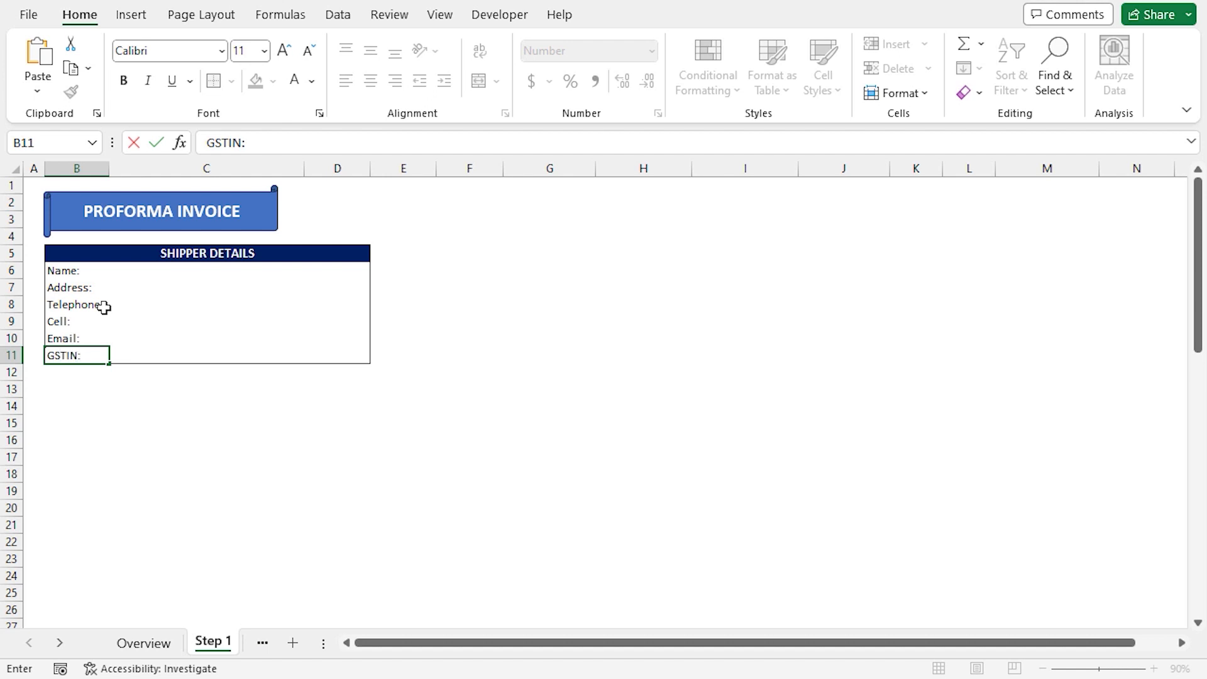
key("Return")
Make the six labels in B6:B11 bold
left_click_drag(61, 270, 74, 355)
key("ctrl+b")
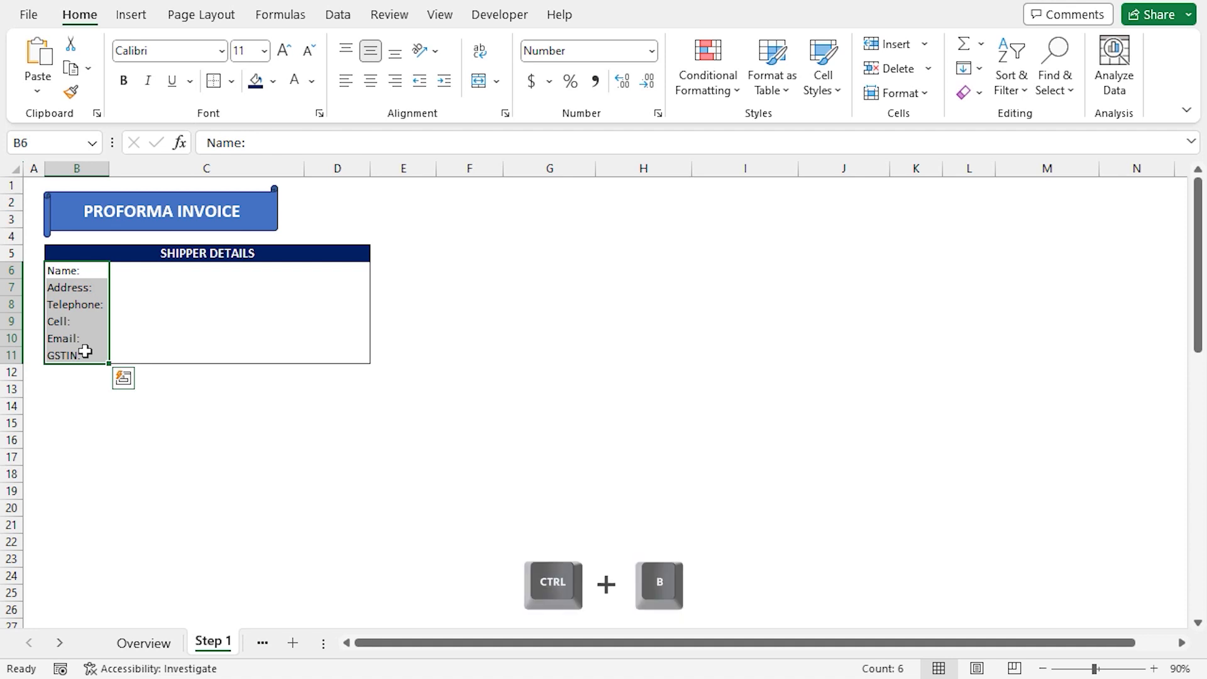
key("ctrl+b")
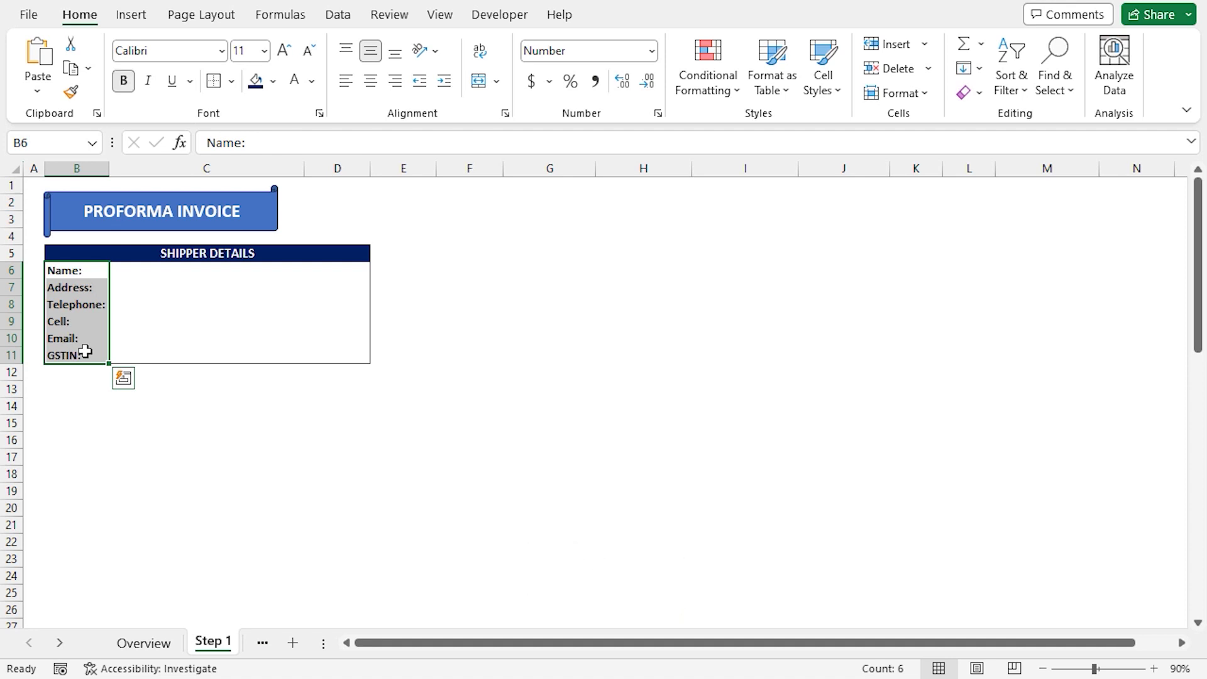
Copy the B5:D11 shipper block to E5 and H5
left_click(59, 254)
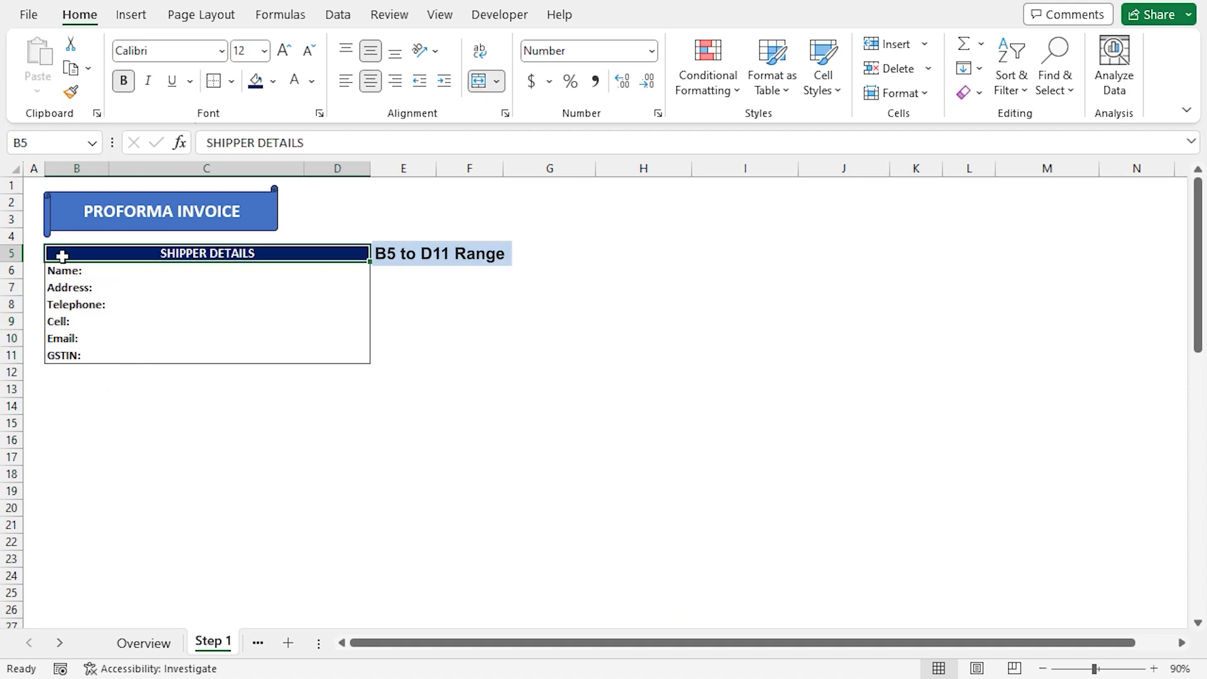
left_click(343, 357, "shift")
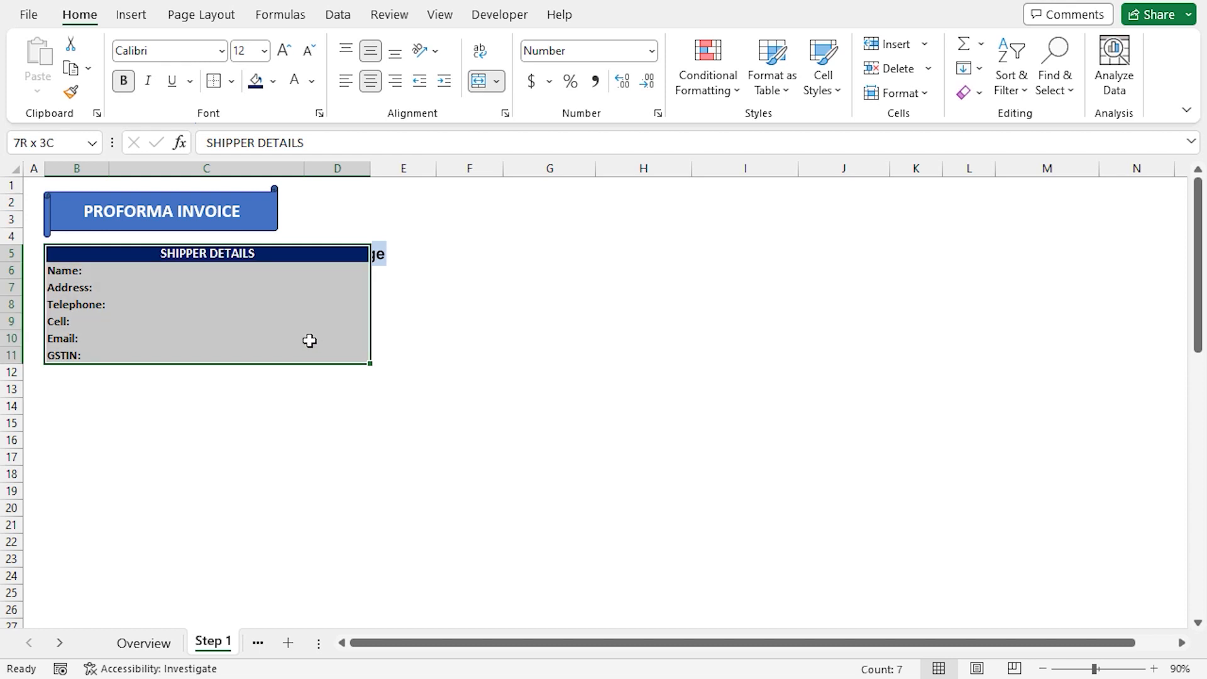
key("ctrl+c")
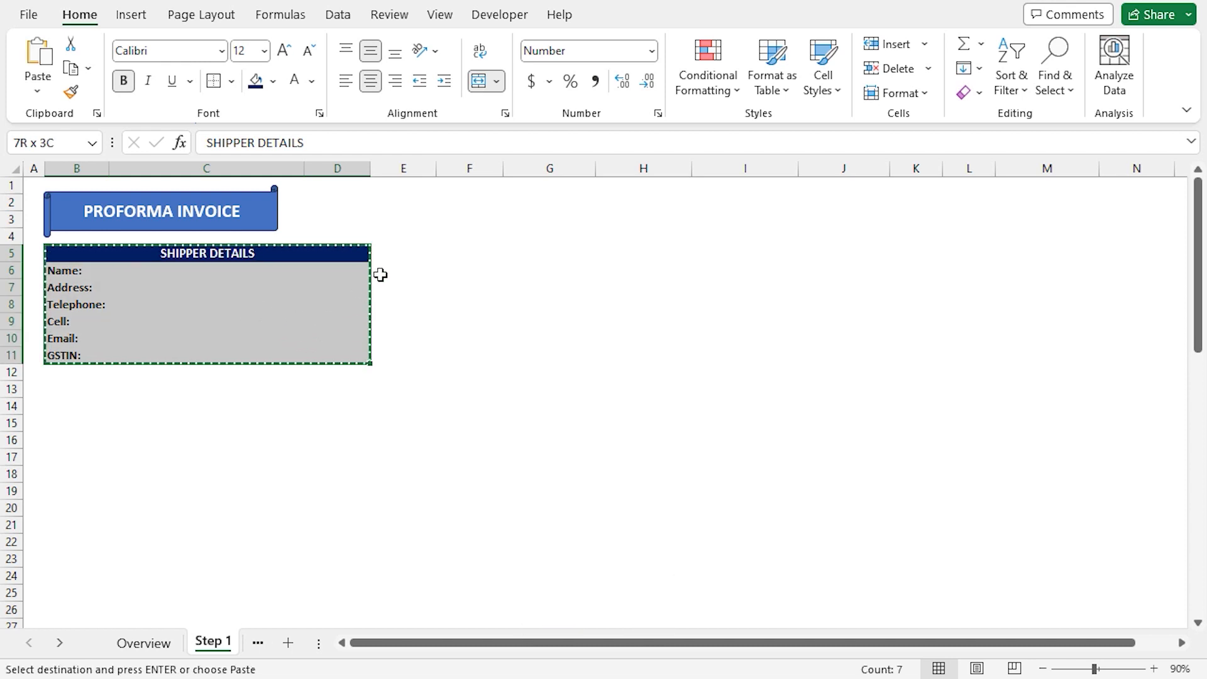
left_click(396, 253)
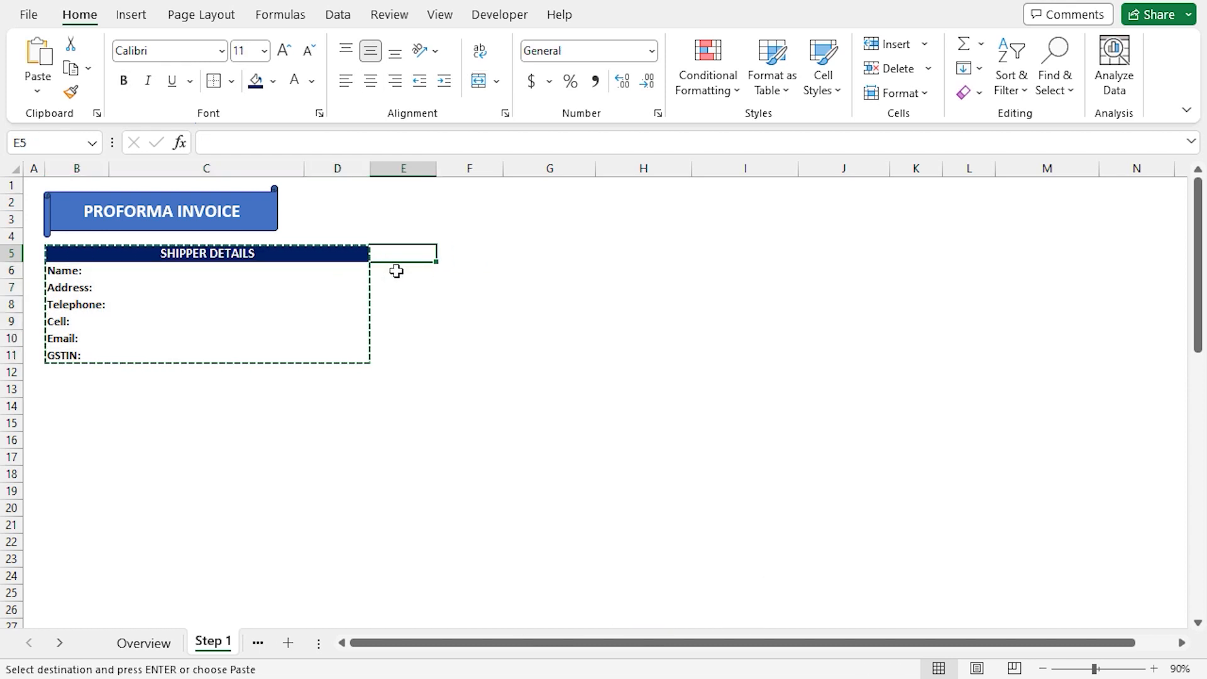
key("ctrl+v")
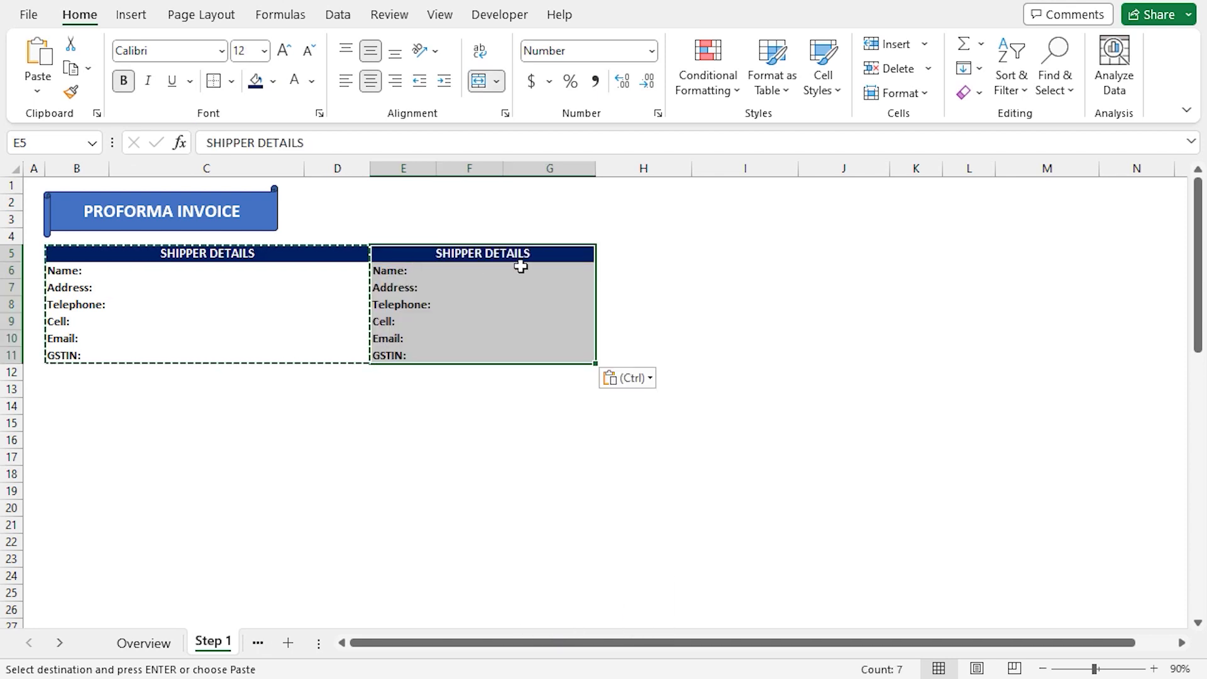
left_click(616, 257)
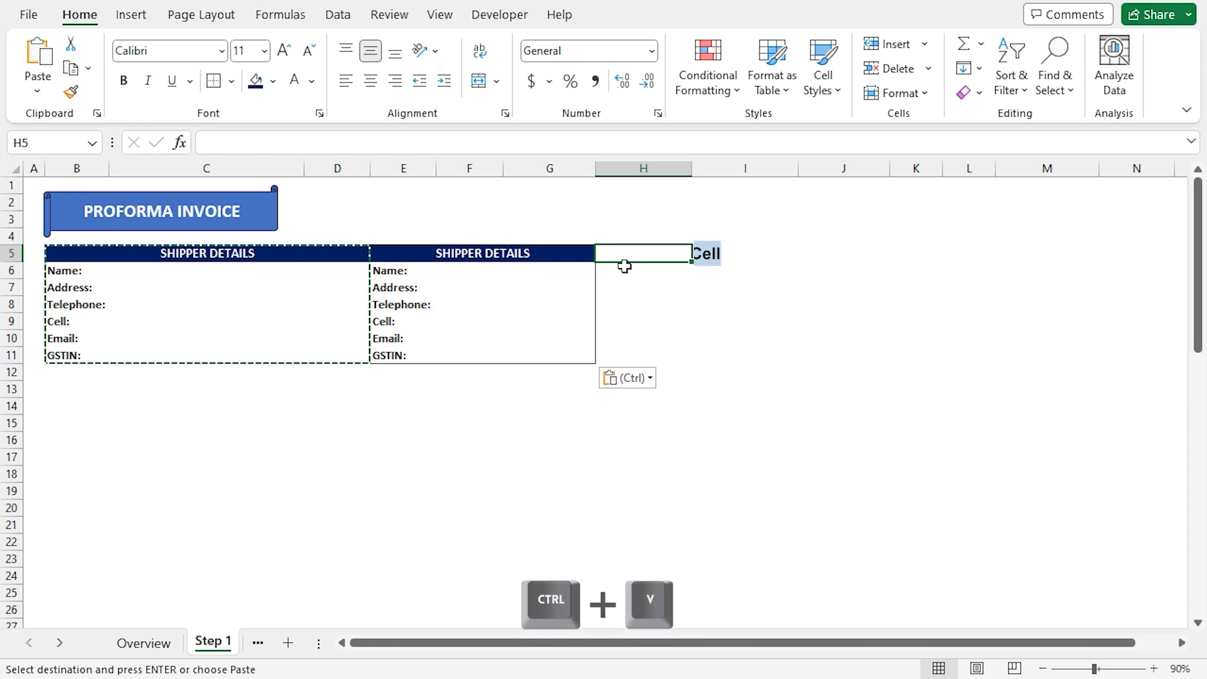
key("ctrl+v")
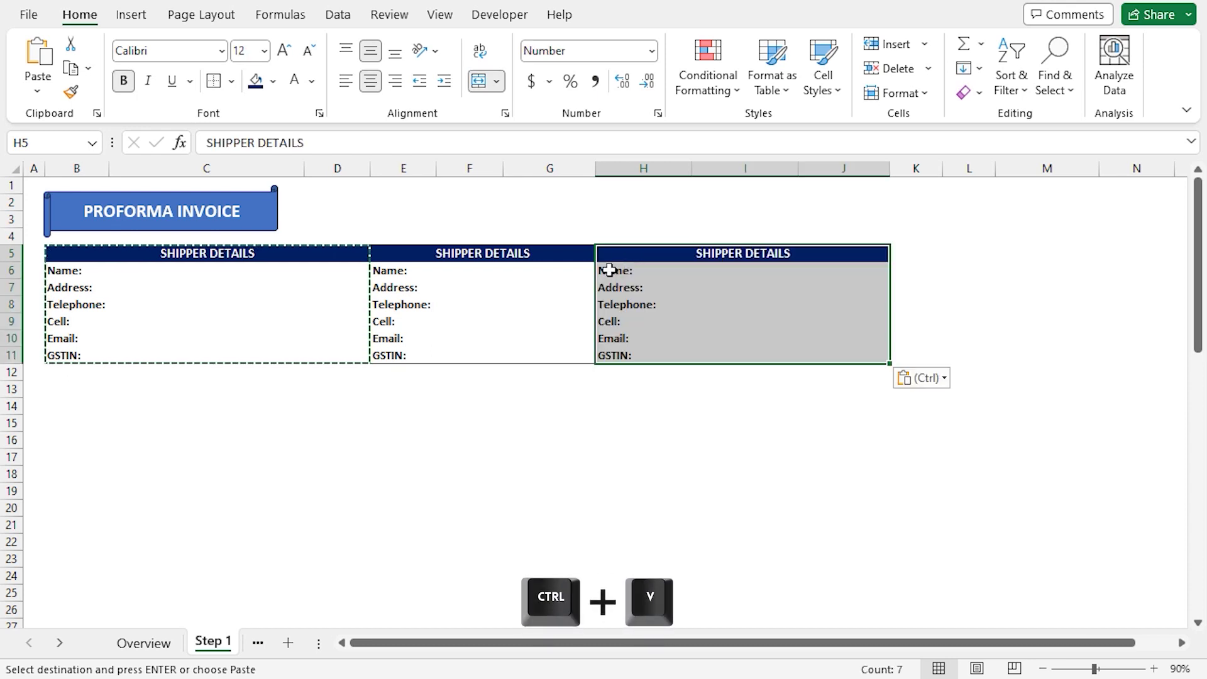
Retitle the E5 copy as CONSUMER DETAILS
left_click(459, 253)
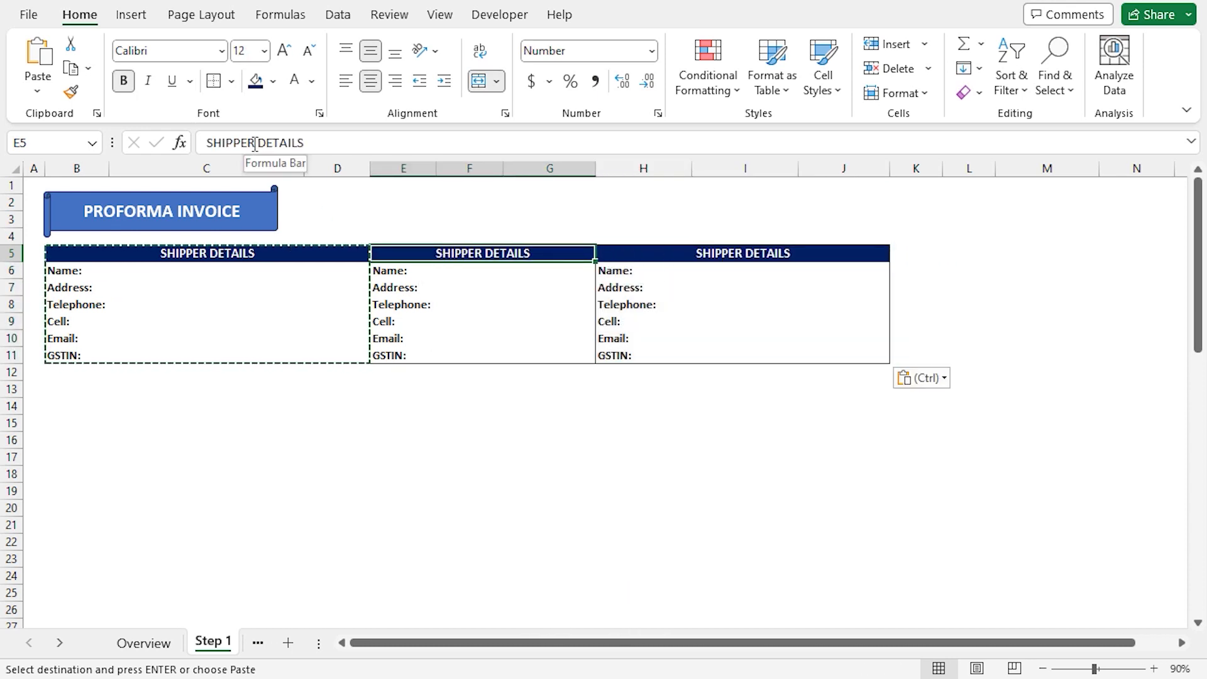
left_click_drag(255, 143, 205, 143)
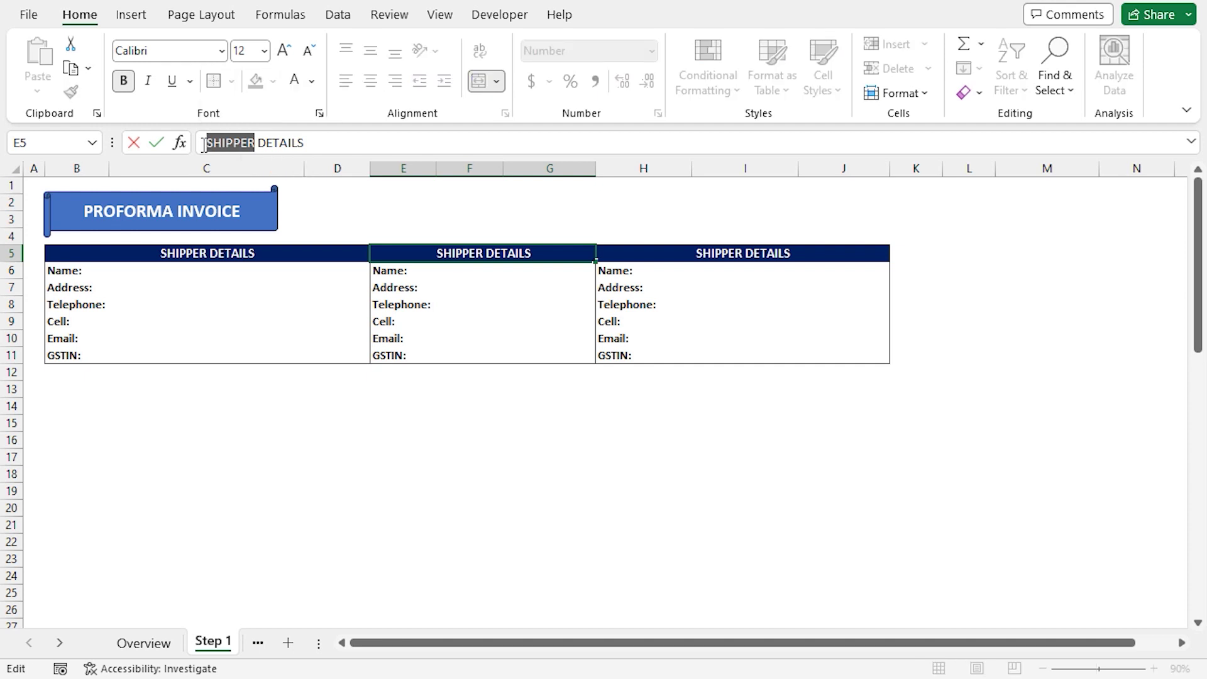
type("CONSUMER")
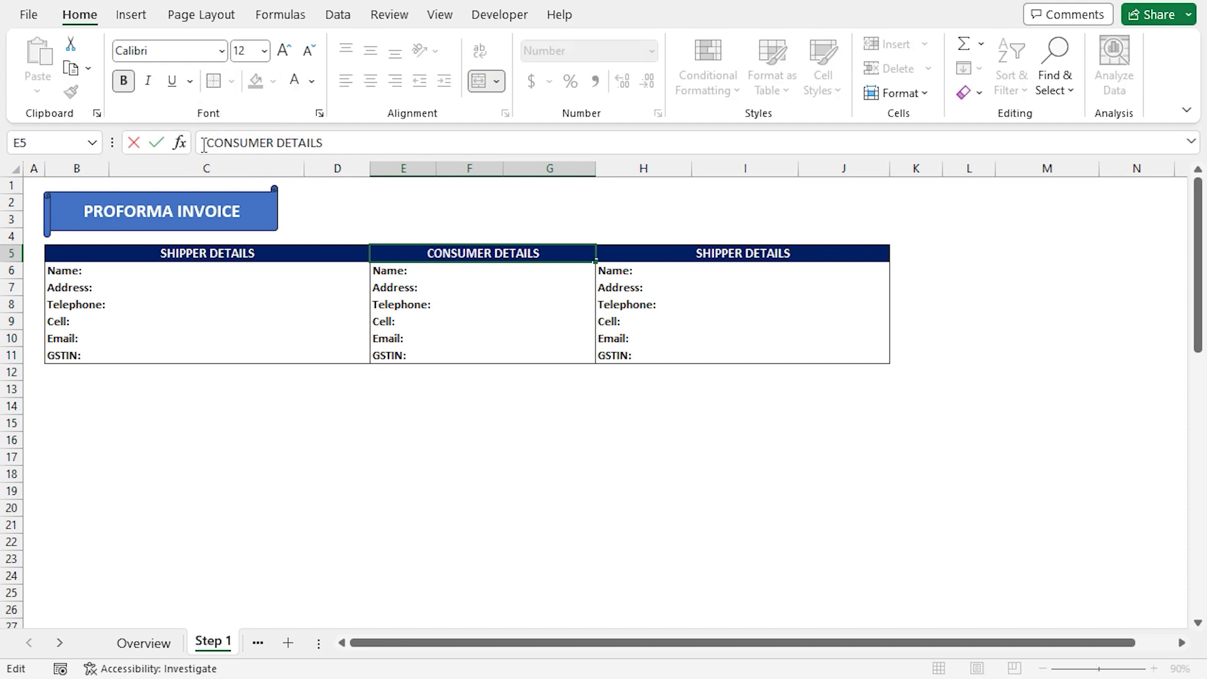
key("Return")
Retitle the H5 copy as SHIPPING DETAILS
left_click(698, 253)
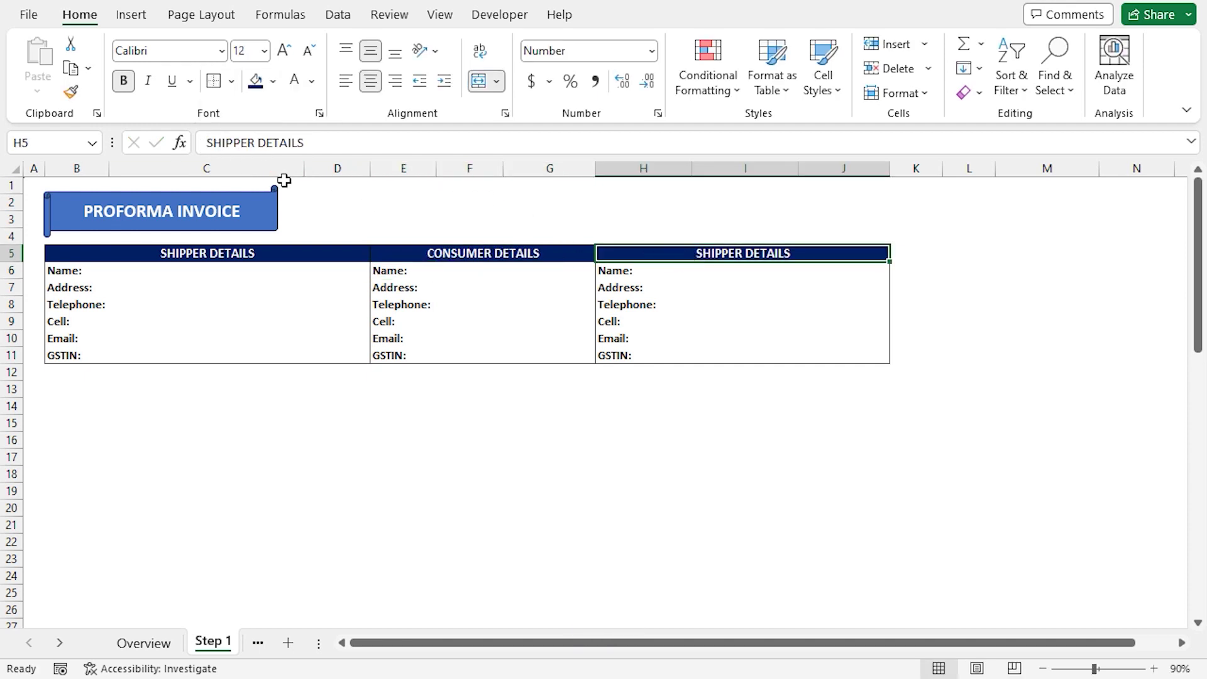
left_click_drag(258, 143, 202, 143)
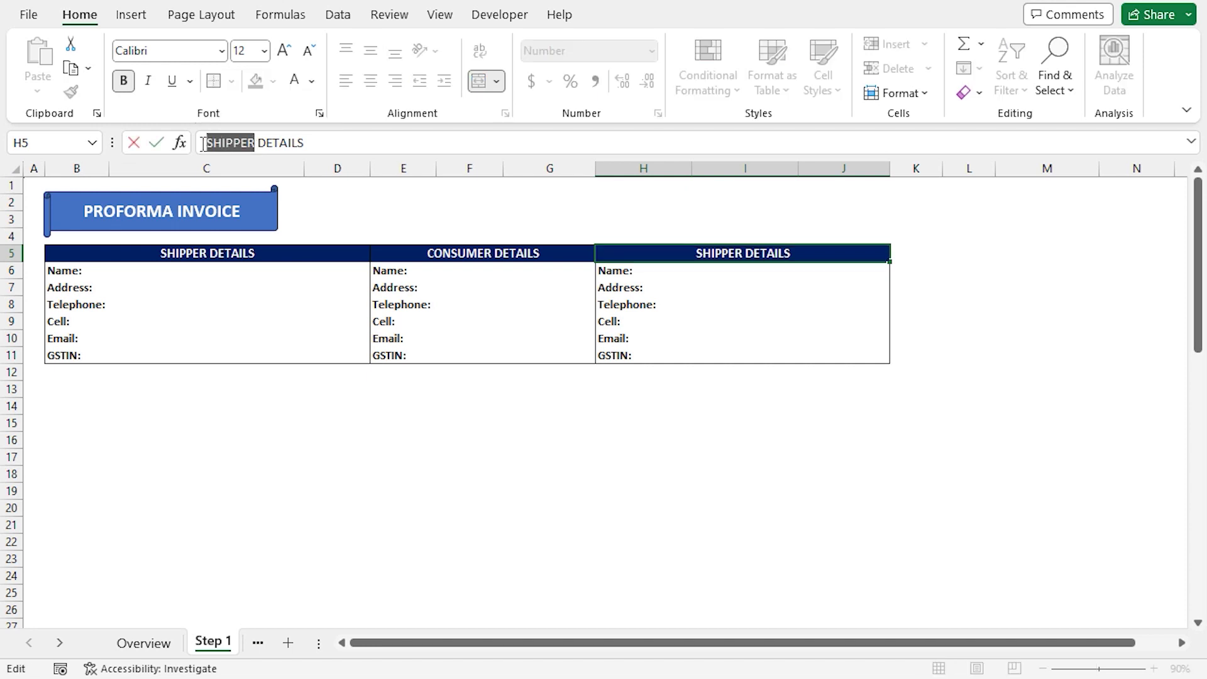
type("SHIPPING")
key("Return")
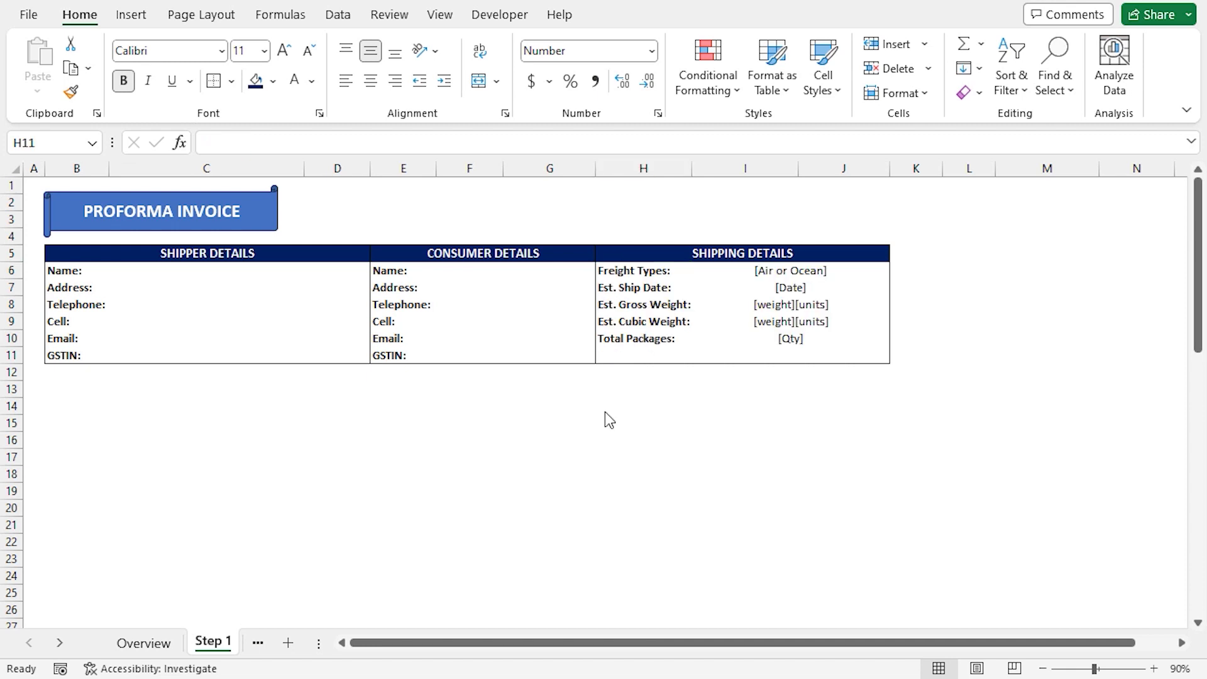
List the shipping labels in H6:H10 with placeholders like [Air or Ocean], [Date] and [Qty]
key("Return")
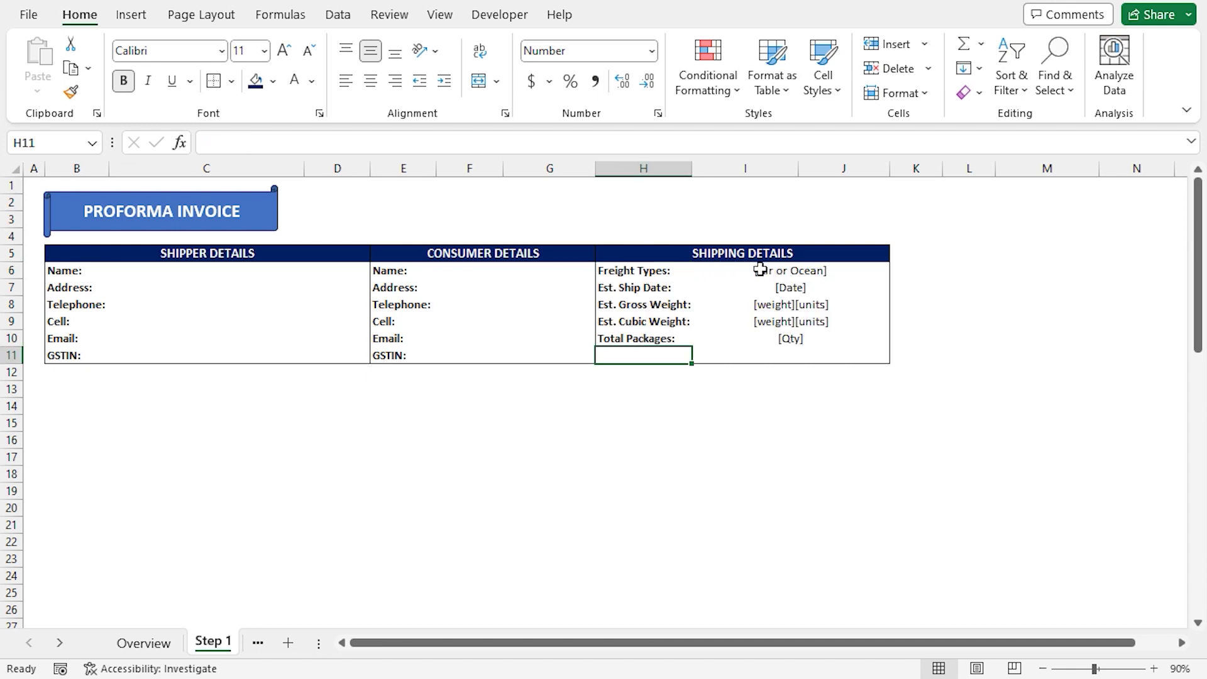
left_click_drag(651, 274, 654, 338)
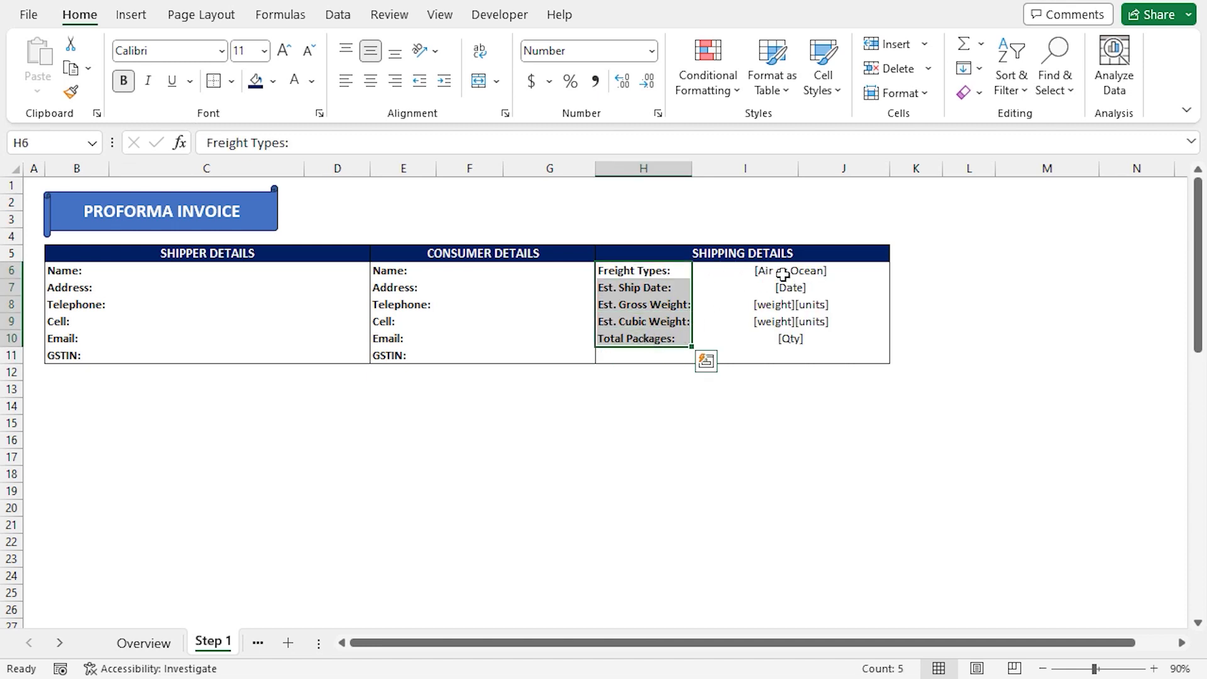
left_click_drag(783, 274, 733, 331)
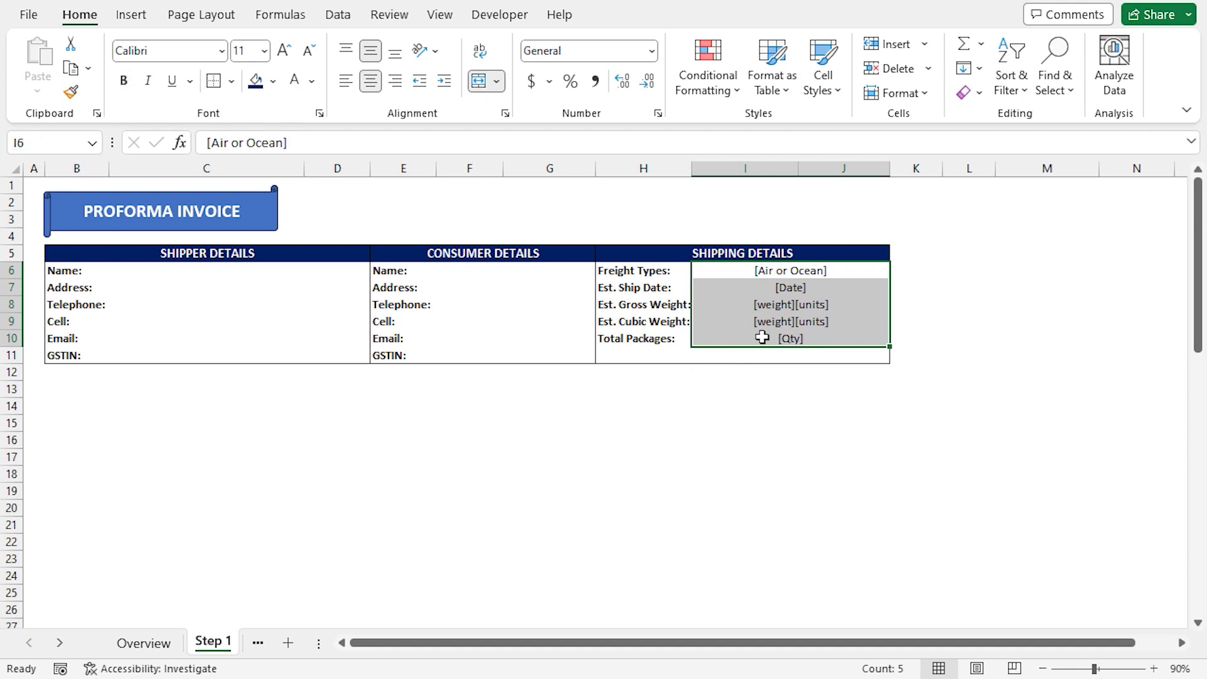
left_click(655, 354)
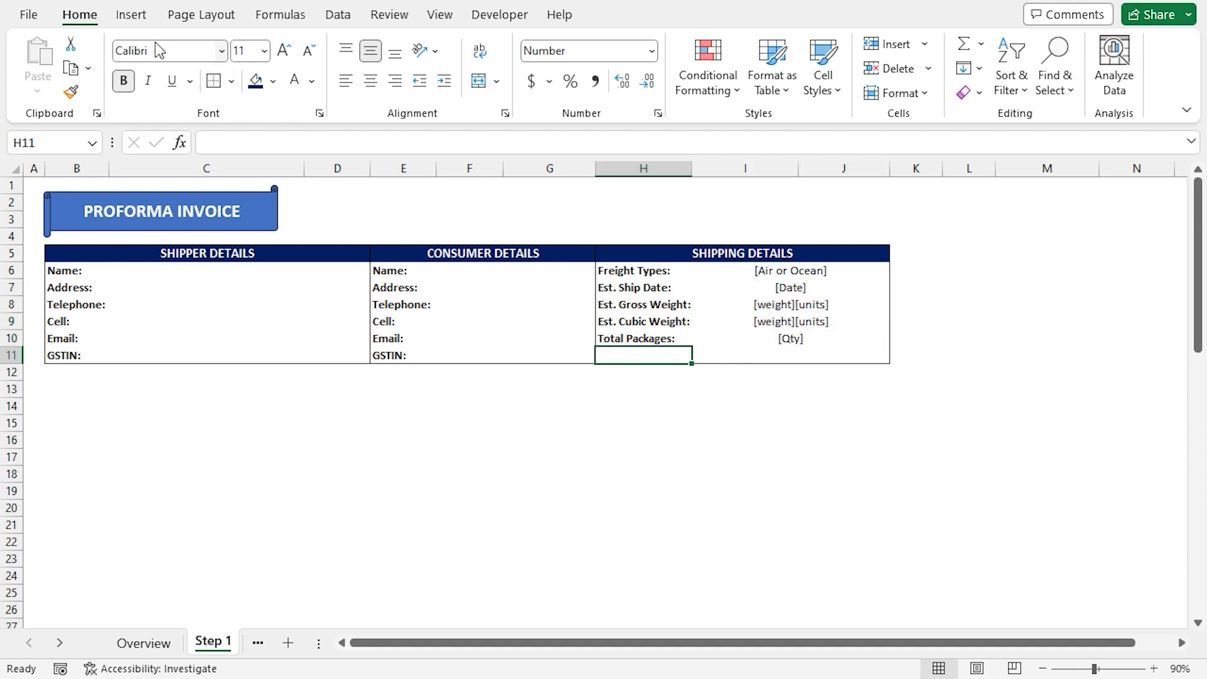
left_click(134, 18)
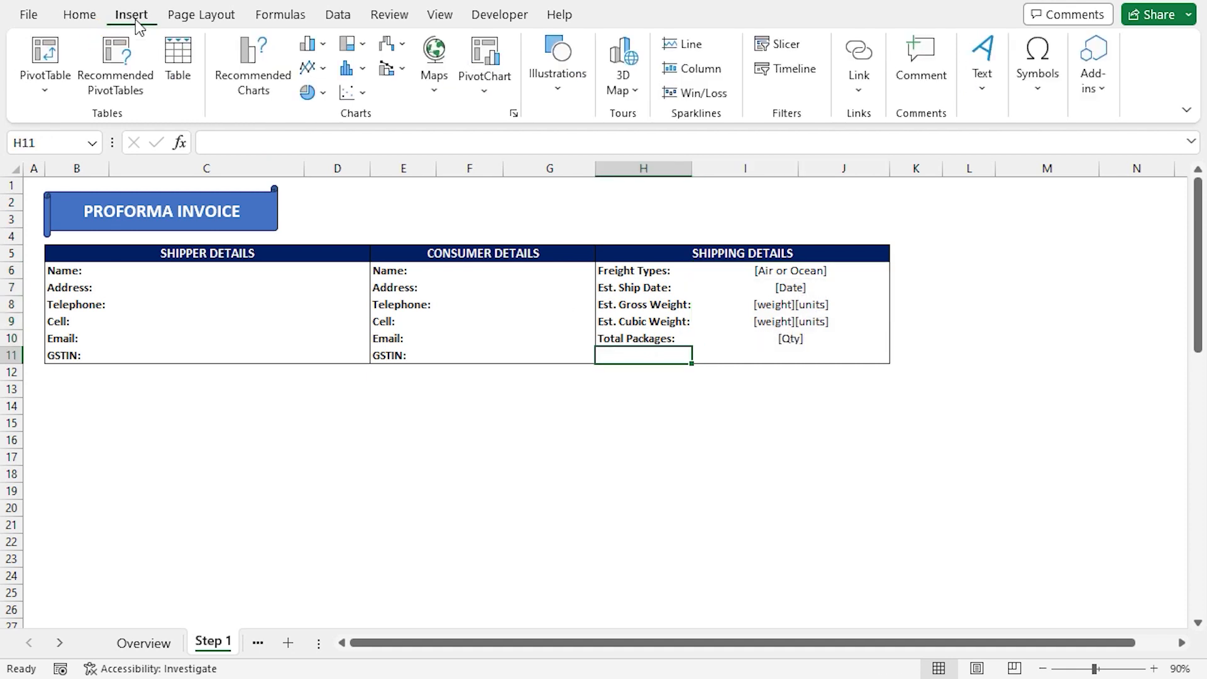
Insert the picture Exceldemy logo.png from the Downloads folder
left_click(557, 90)
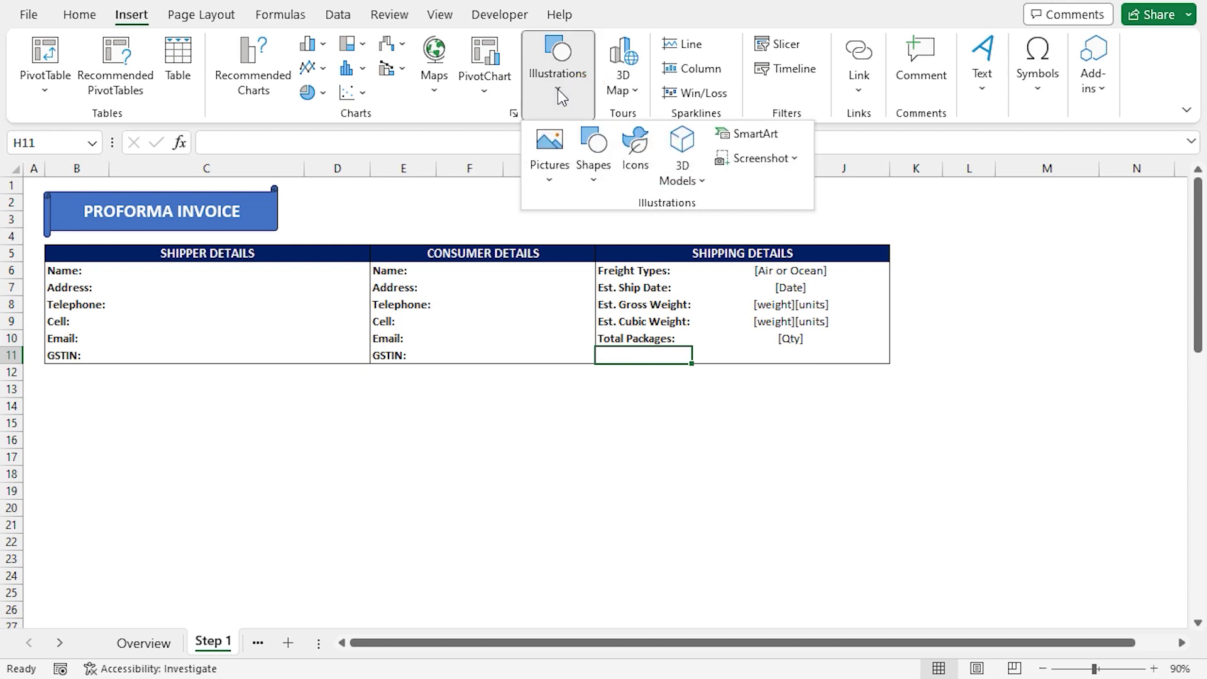
left_click(550, 171)
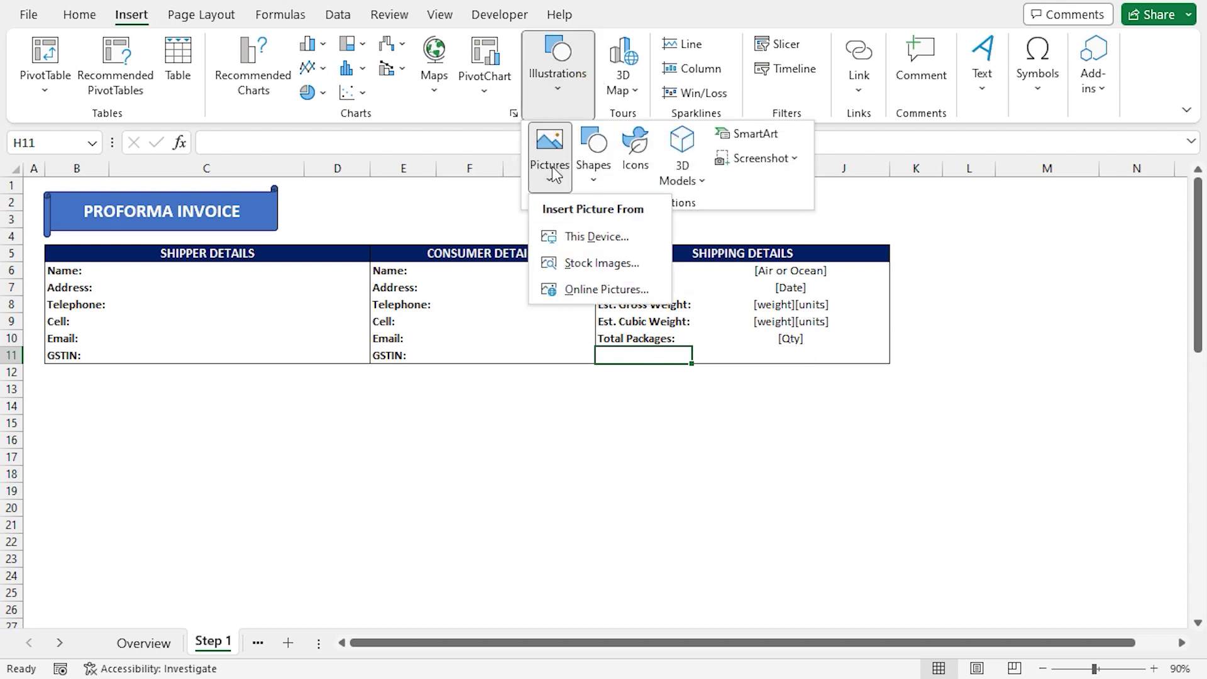
left_click(588, 237)
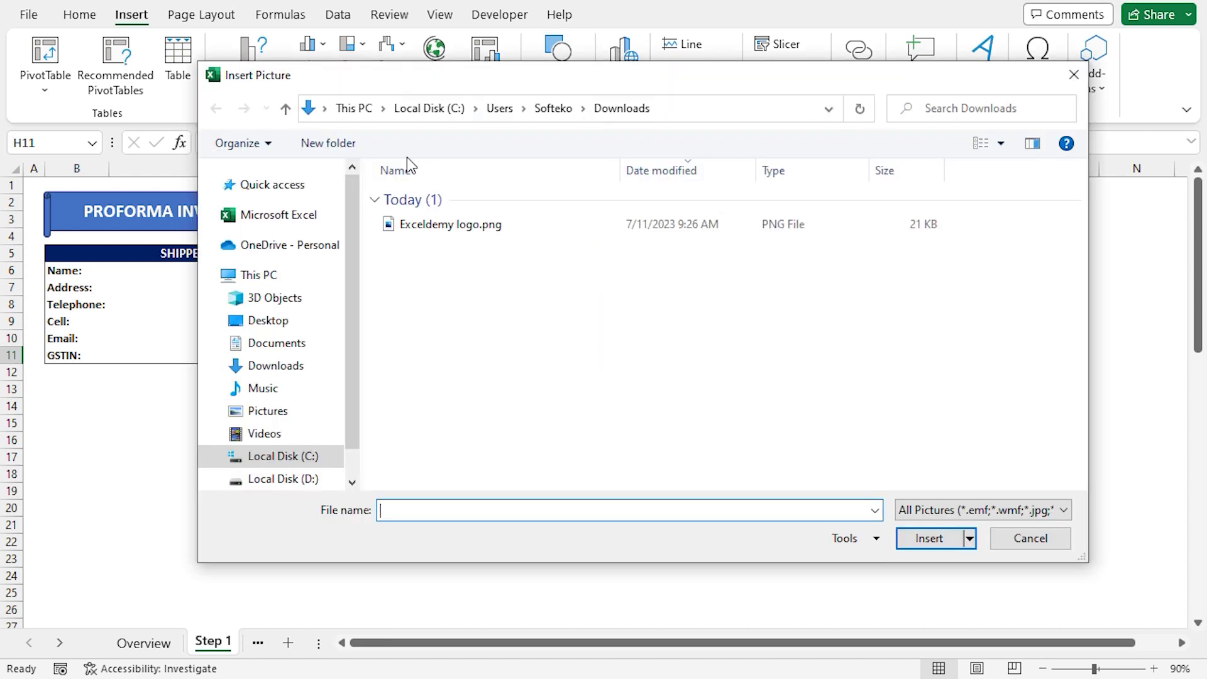
left_click(282, 370)
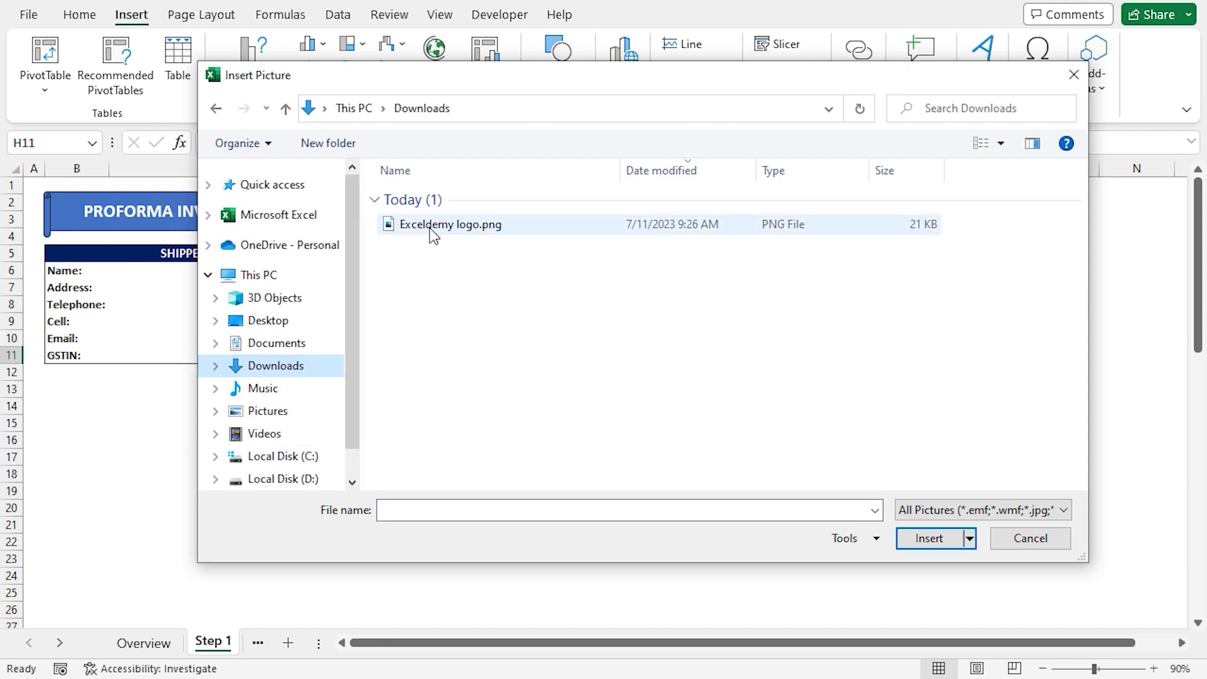
left_click(448, 227)
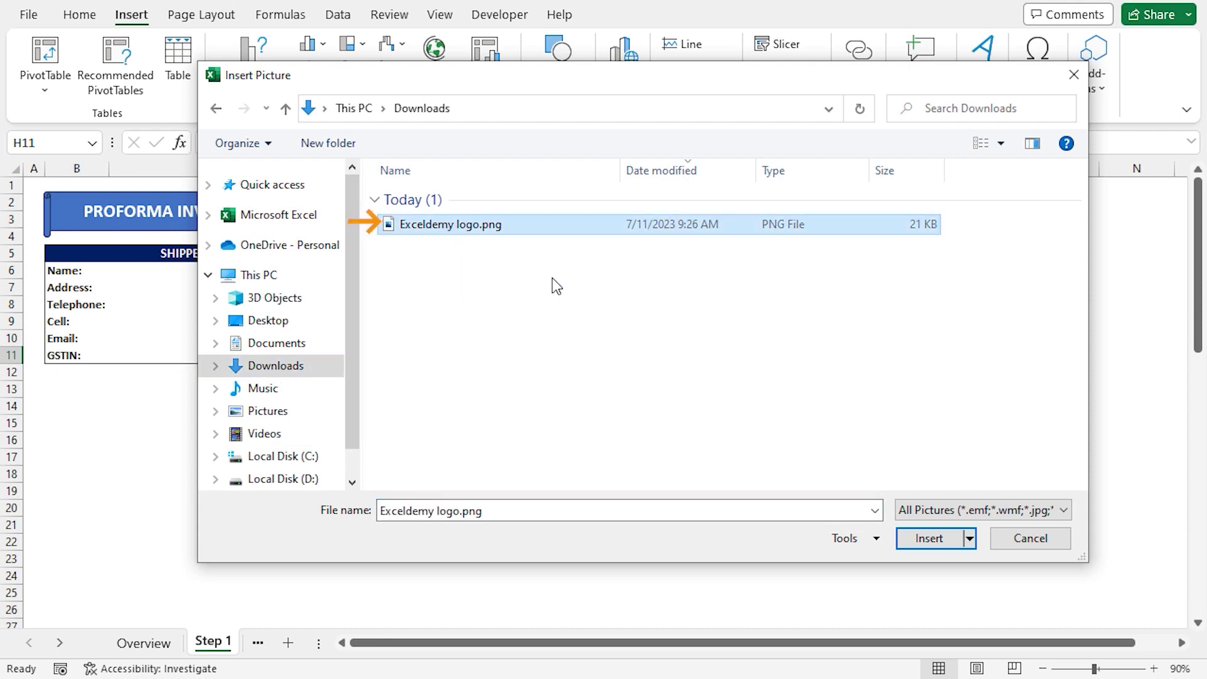
left_click(927, 541)
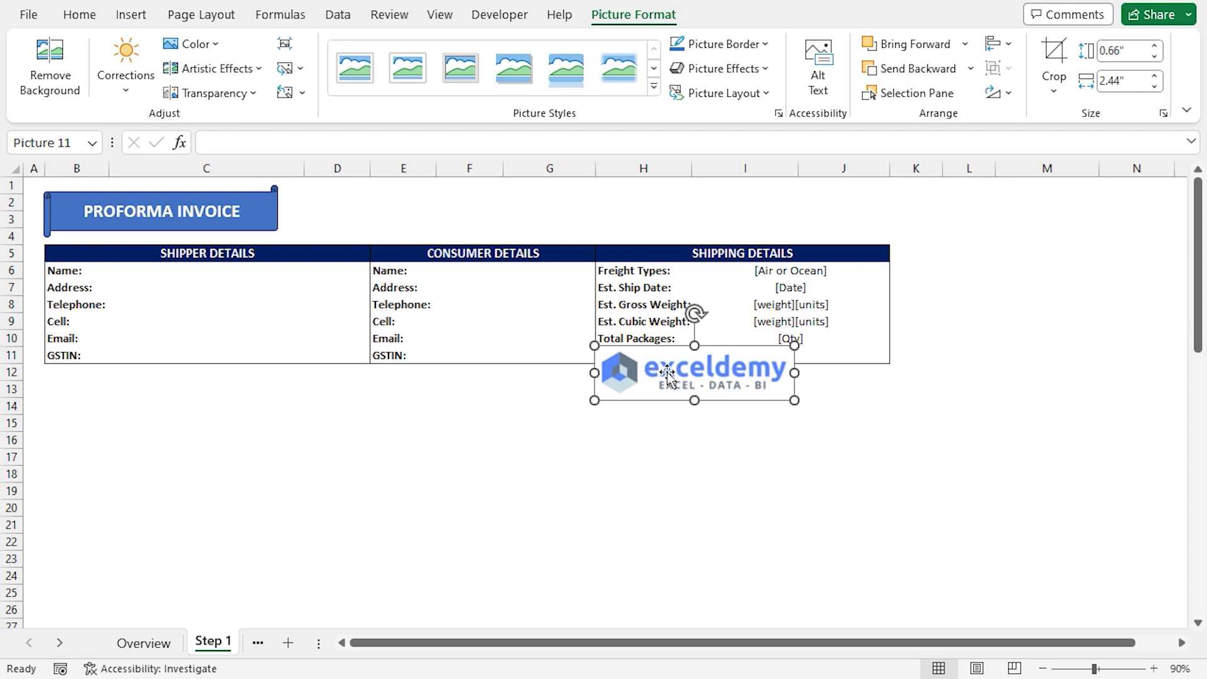
Move the logo up to rows 2–3, shrink it slightly, and place it above Shipping Details
left_click_drag(668, 373, 765, 209)
left_click_drag(874, 234, 858, 230)
left_click_drag(794, 207, 831, 215)
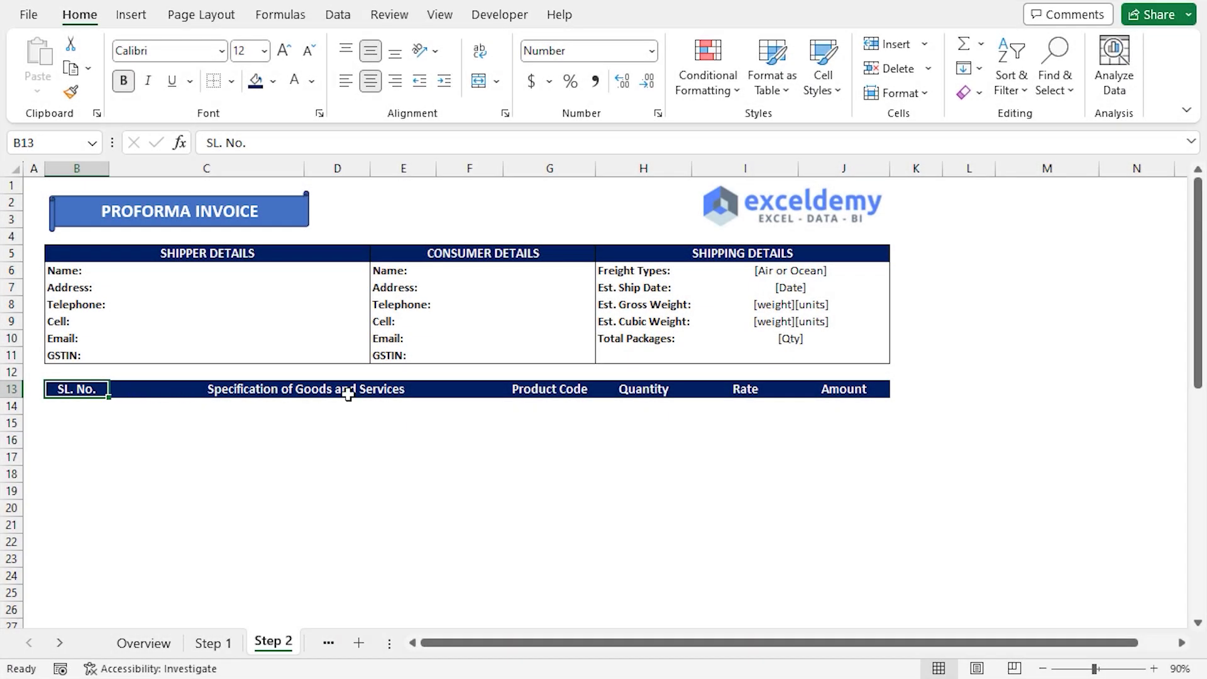
left_click(860, 388, "shift")
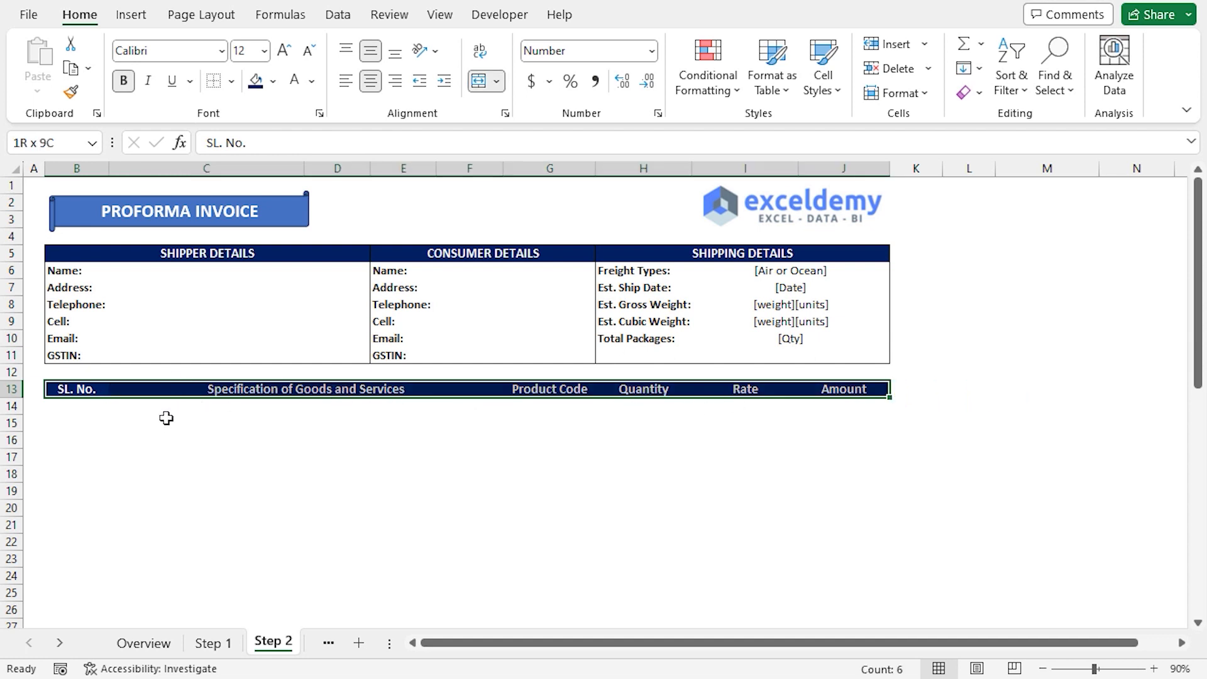
Enter =ROUND(H14*I14,0) in J14 to compute the first row's Amount
left_click(843, 408)
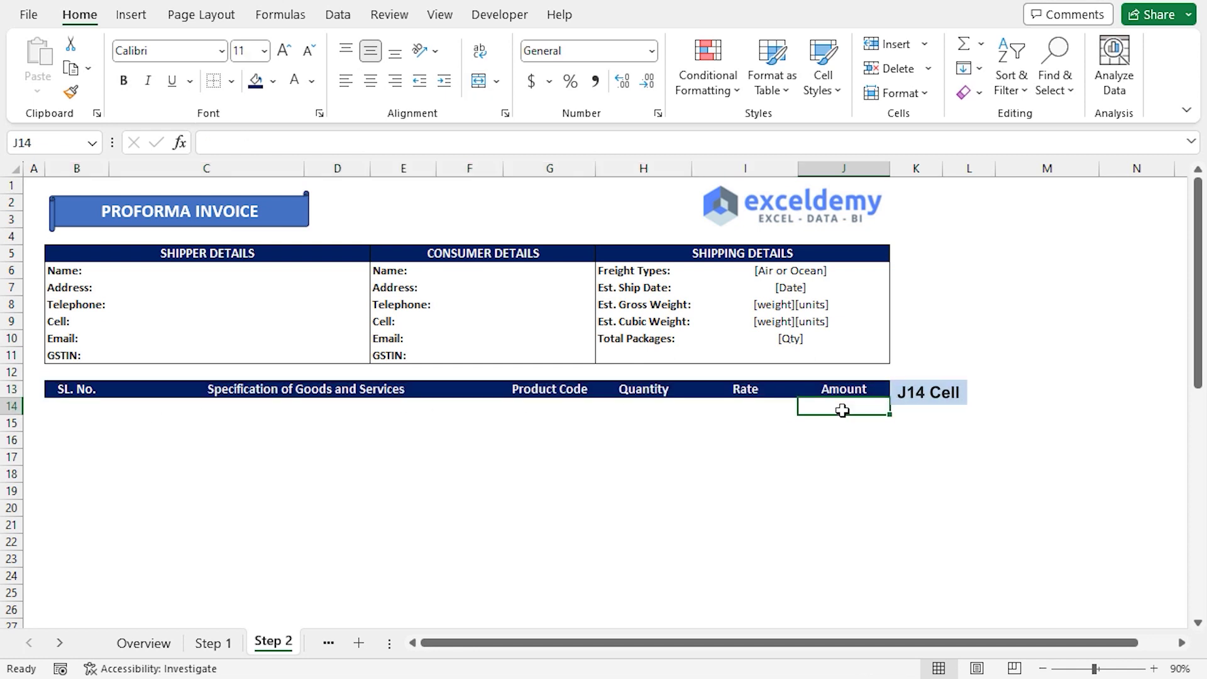
type("=round")
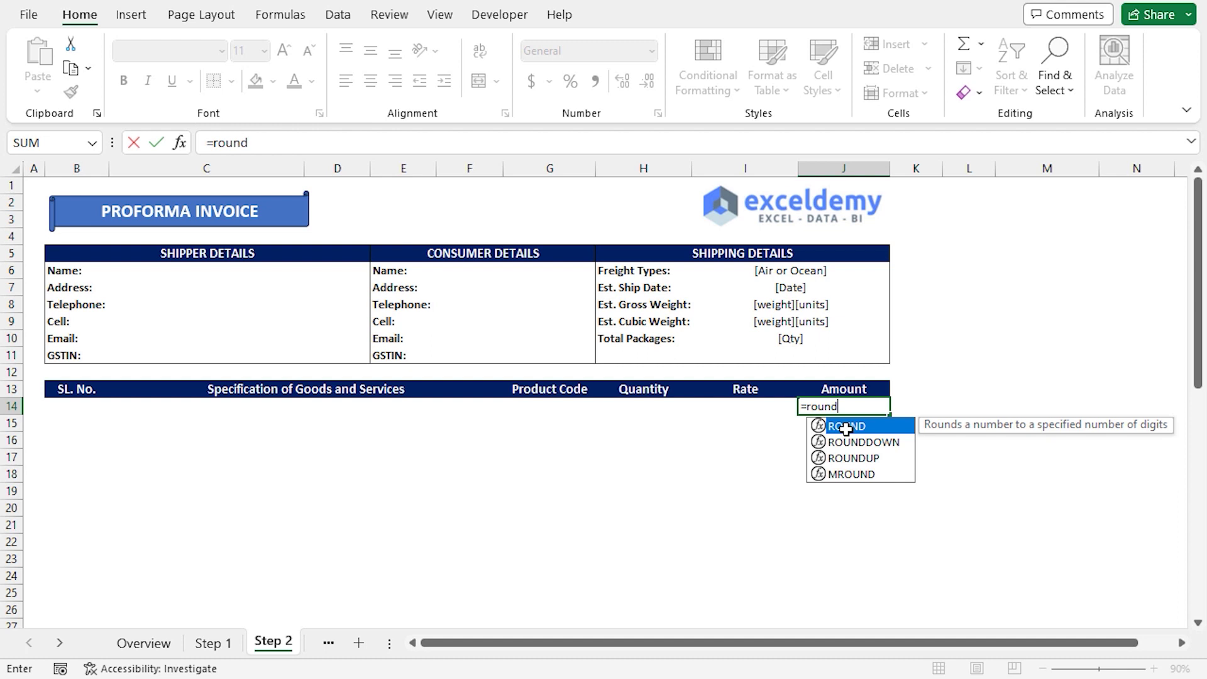
double_click(846, 428)
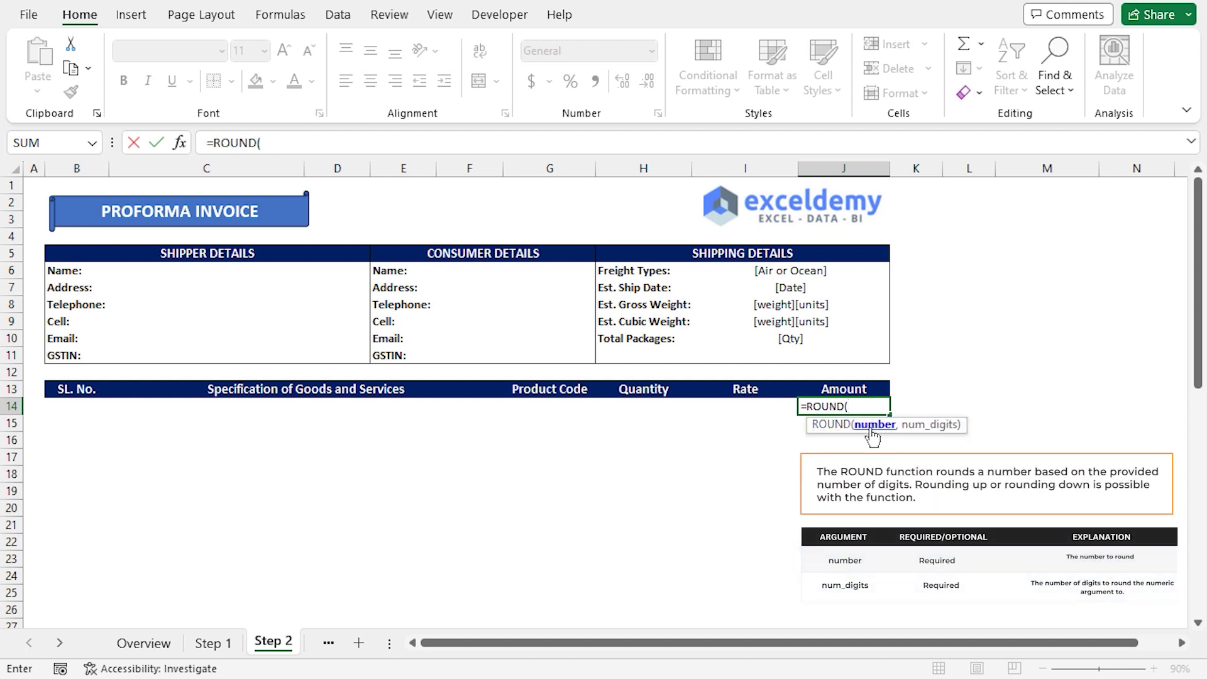
left_click(647, 407)
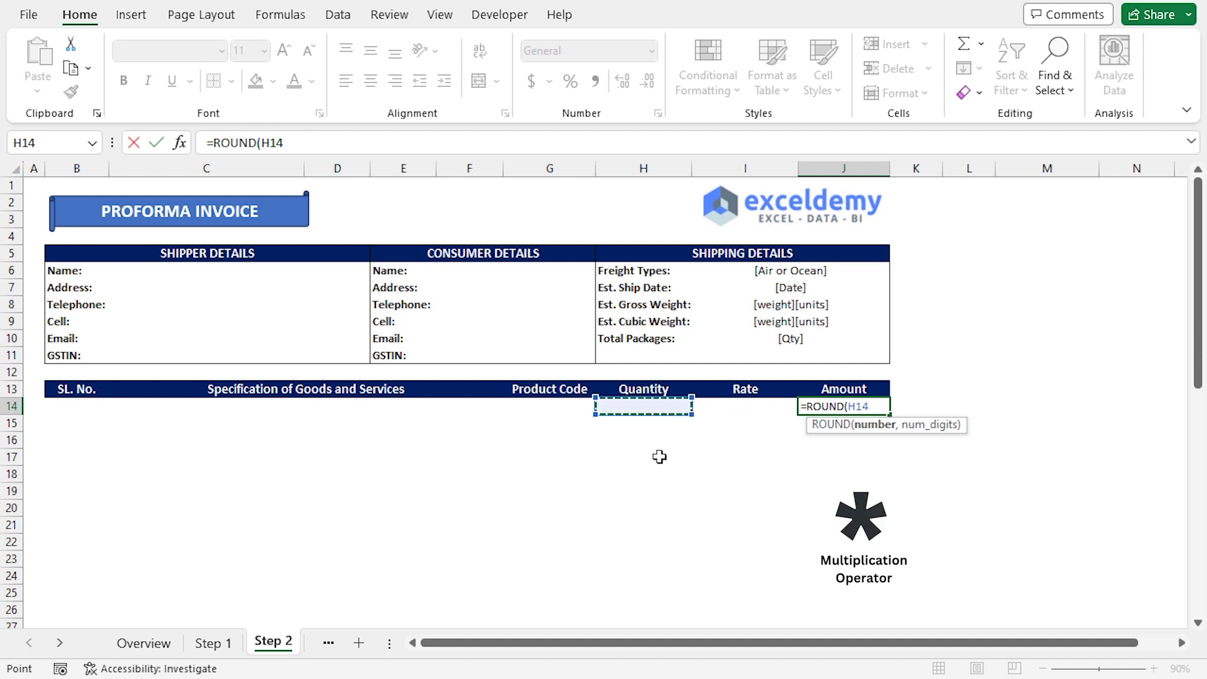
type("*")
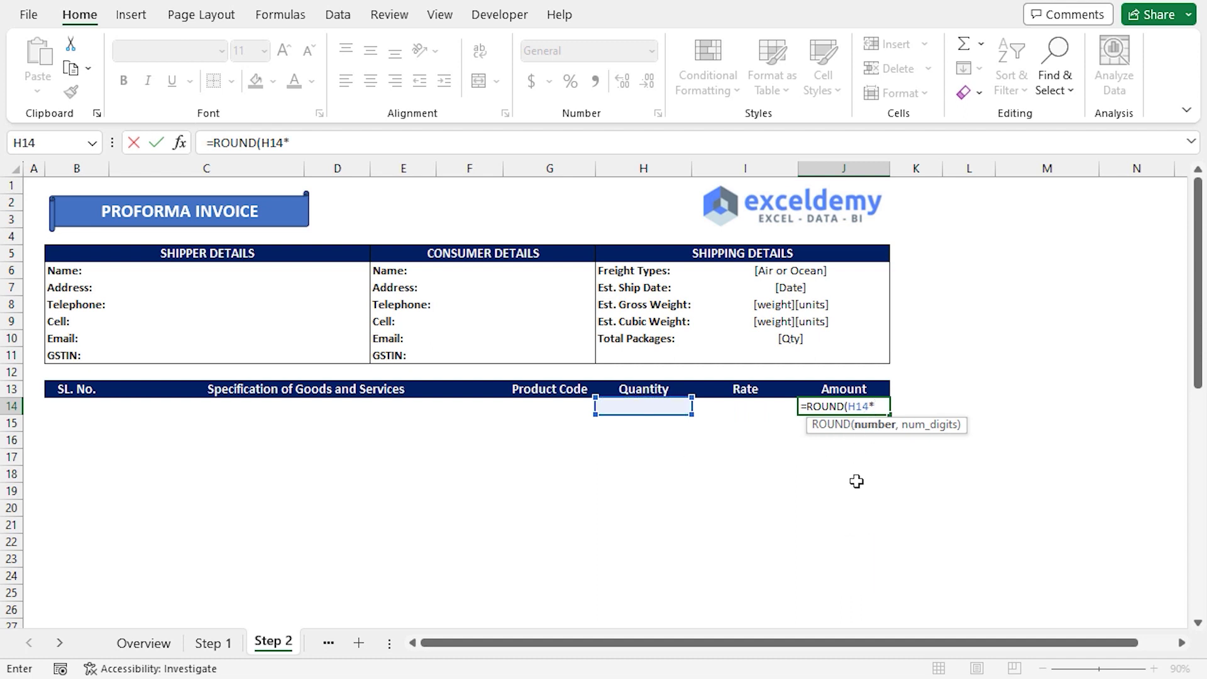
left_click(736, 409)
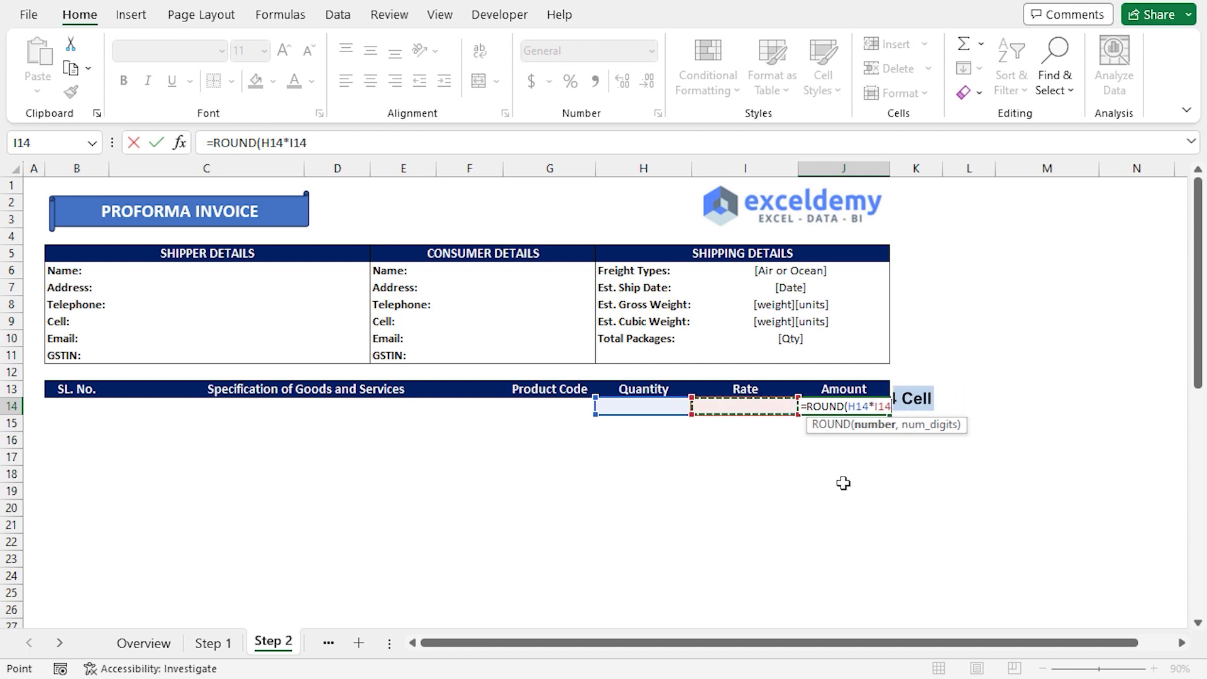
type(",")
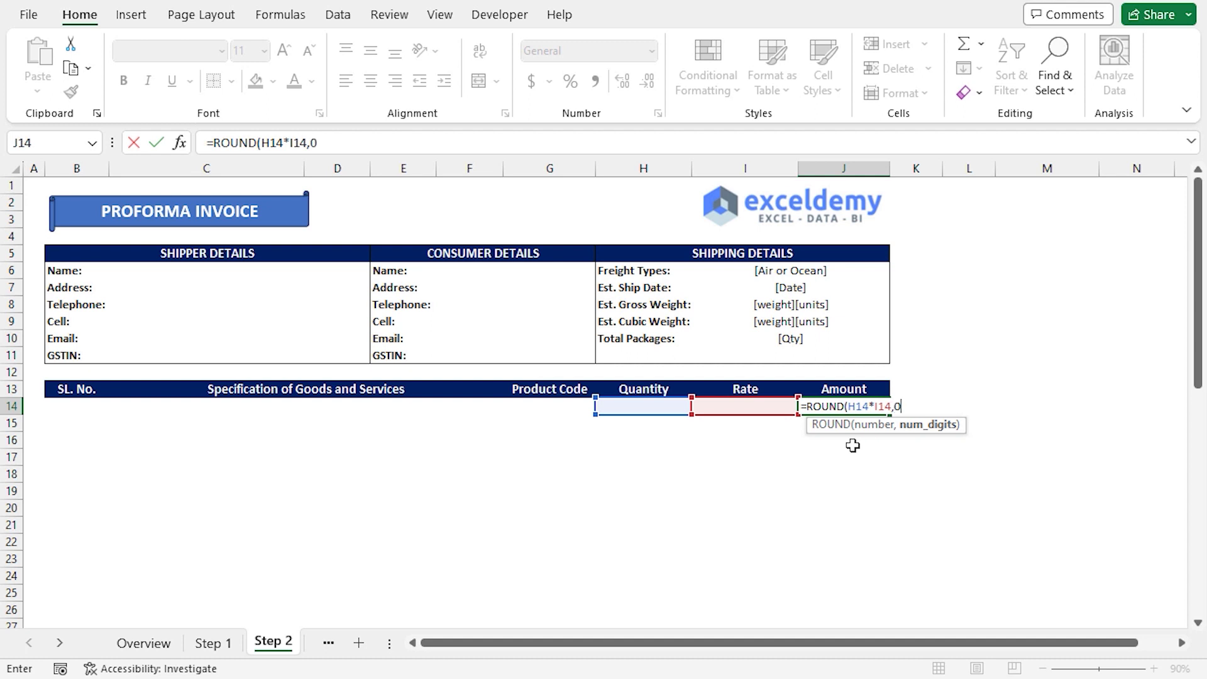
type("0)")
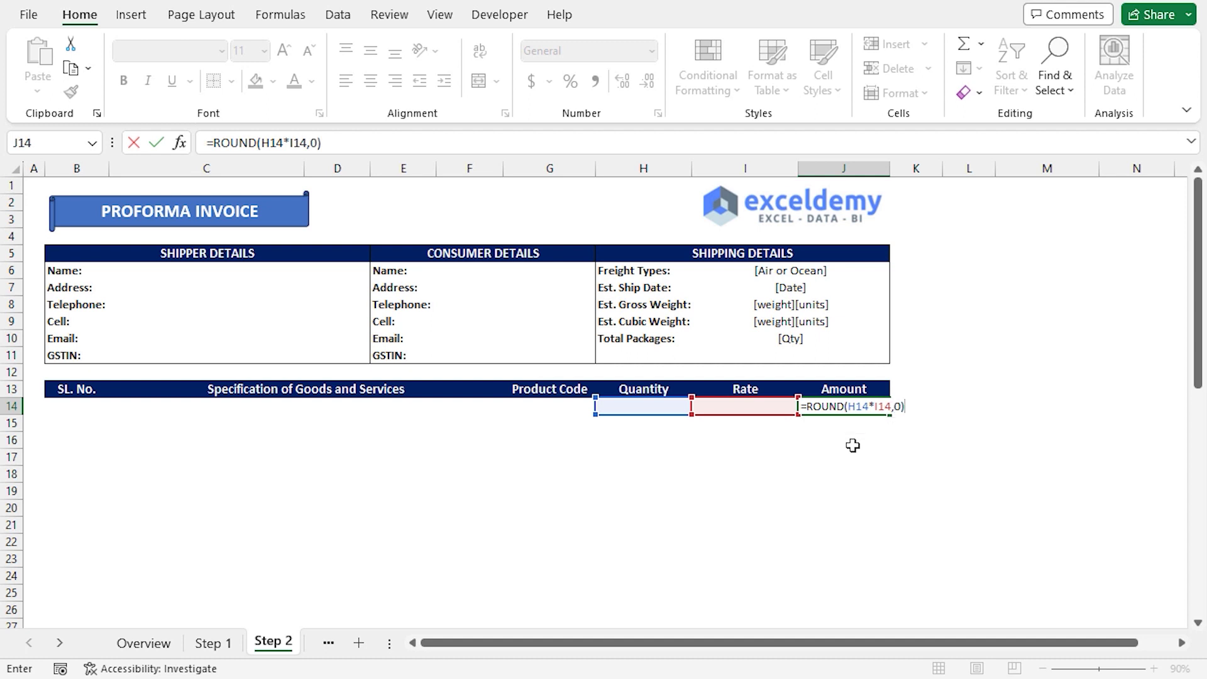
key("Return")
Fill J14's Amount formula down through J18 so rows 14–18 each show 0
left_click(881, 408)
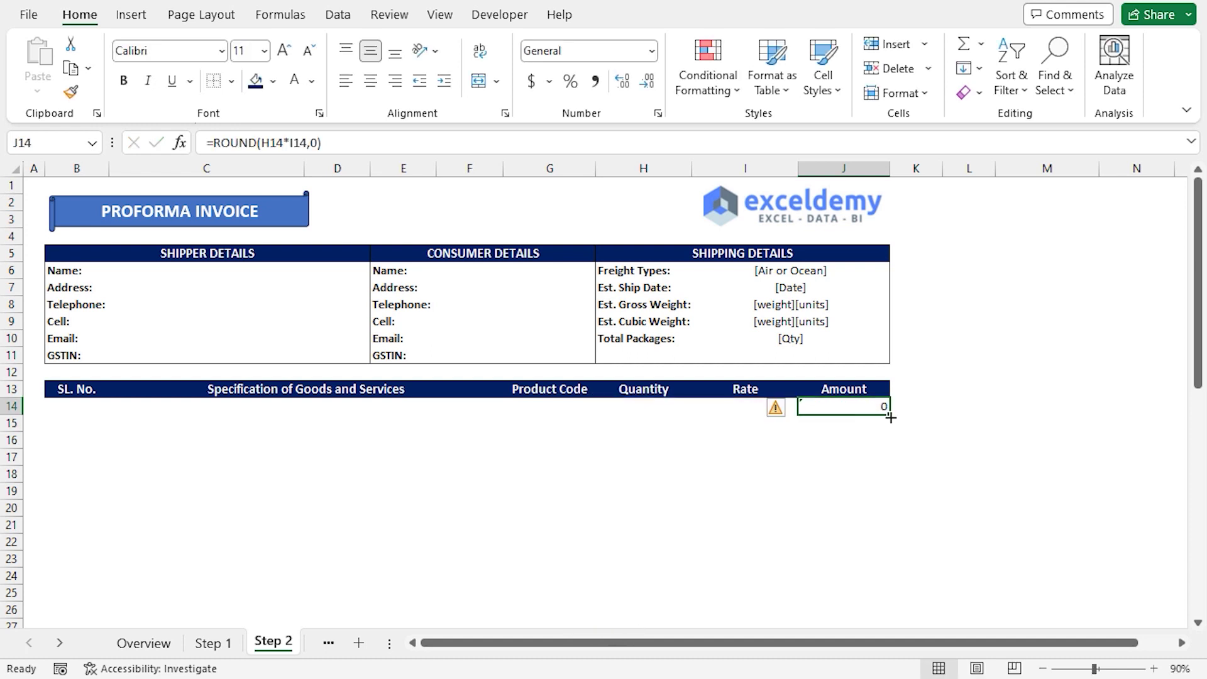
left_click_drag(889, 415, 893, 442)
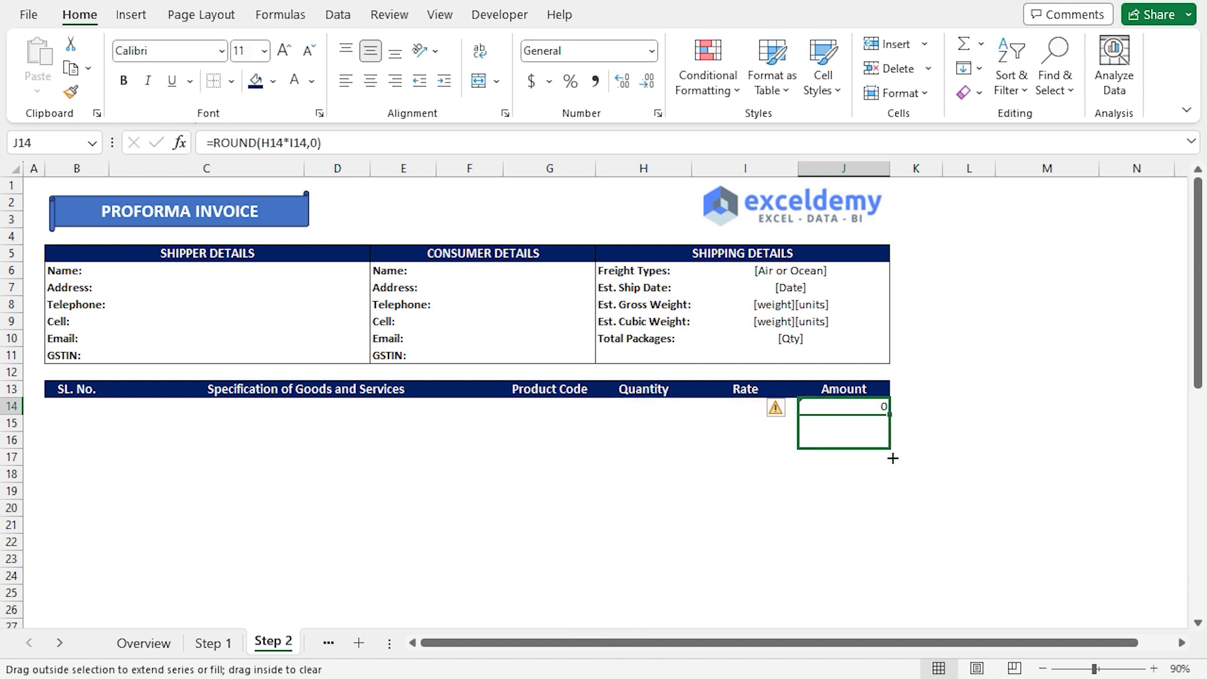
left_click_drag(893, 458, 893, 477)
left_click(749, 406)
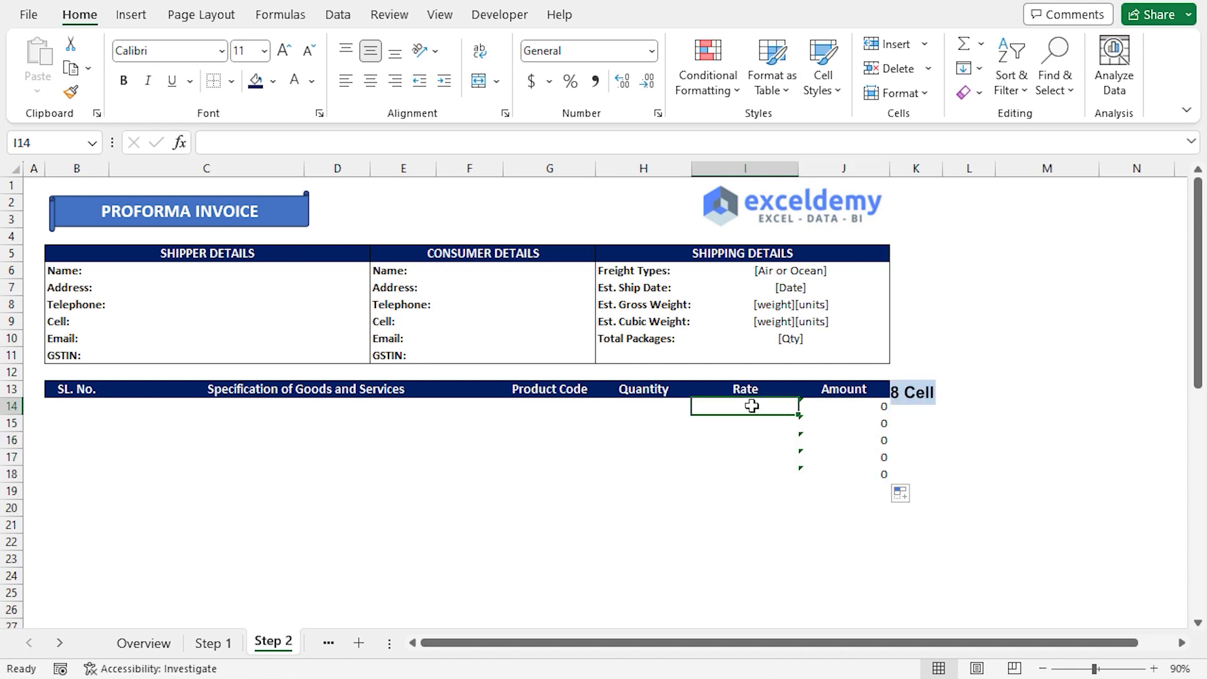
Apply Accounting number format to the Rate and Amount cells I14:J18
left_click_drag(785, 422, 816, 468)
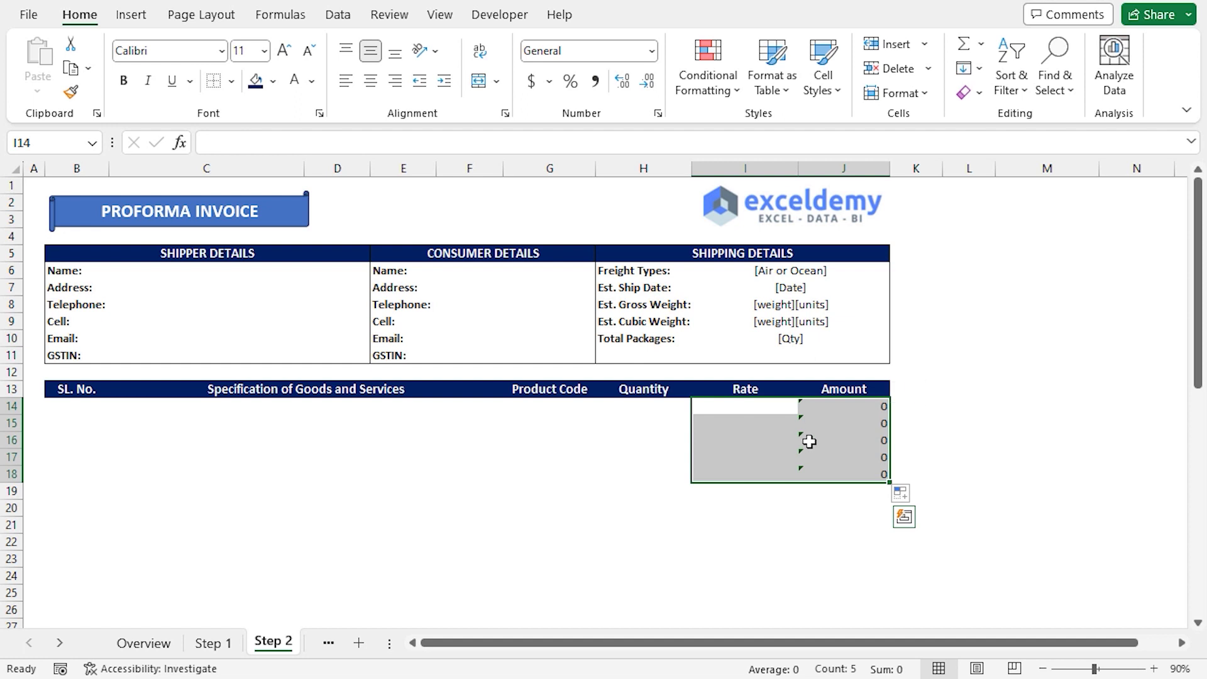
left_click(652, 52)
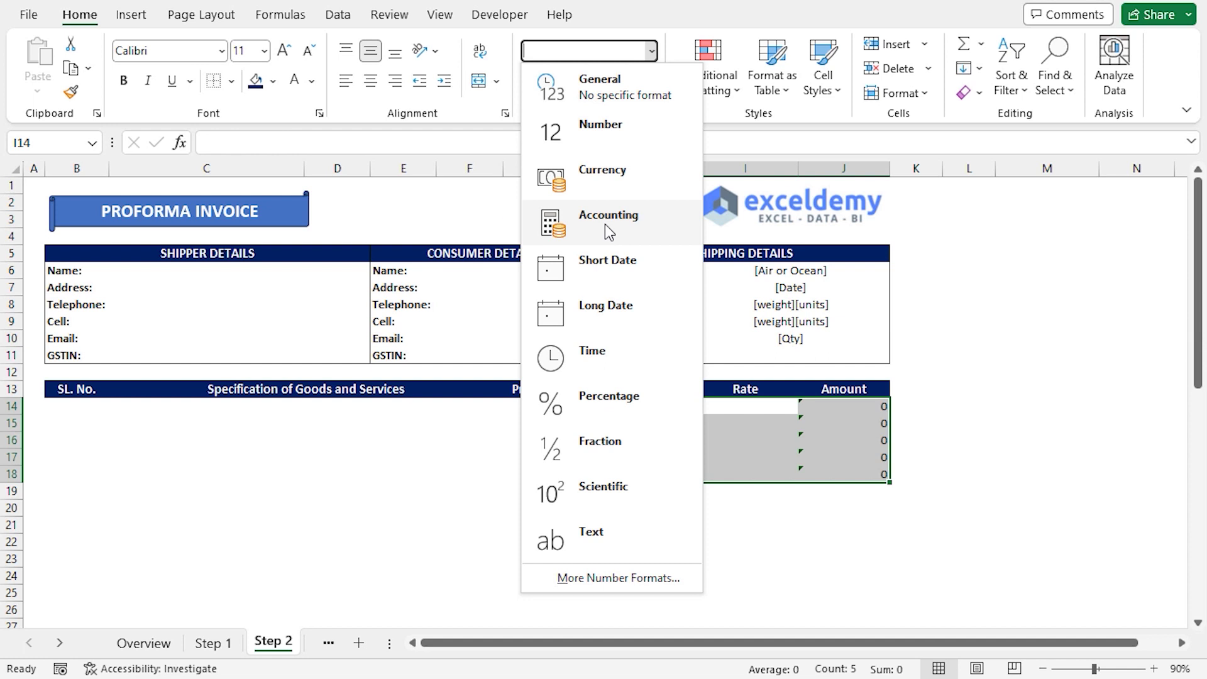
left_click(629, 216)
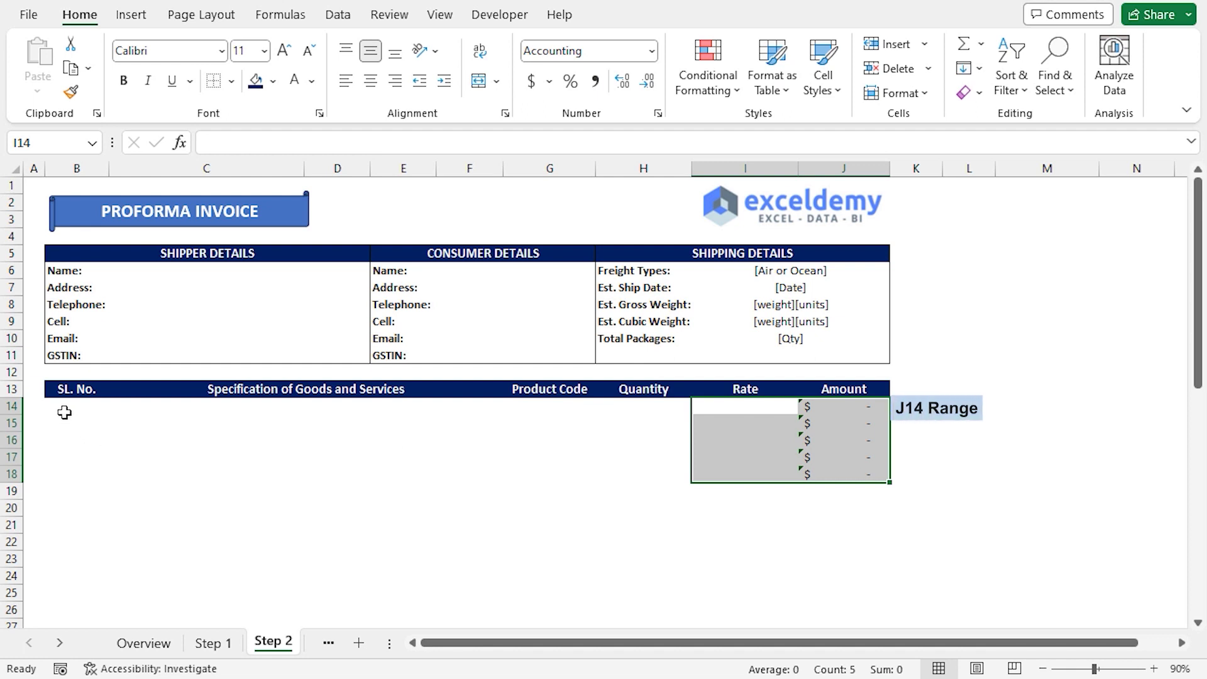
left_click_drag(64, 413, 849, 411)
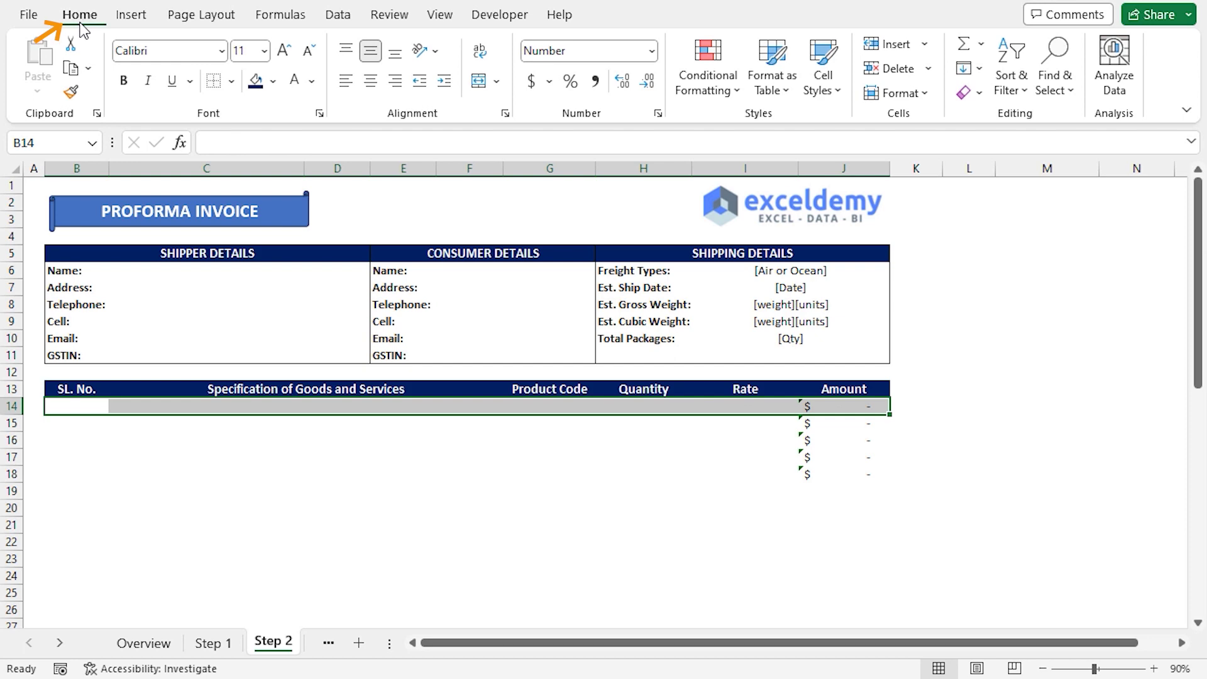
Apply the 20% - Accent1 cell style to row B14:J14
left_click(838, 91)
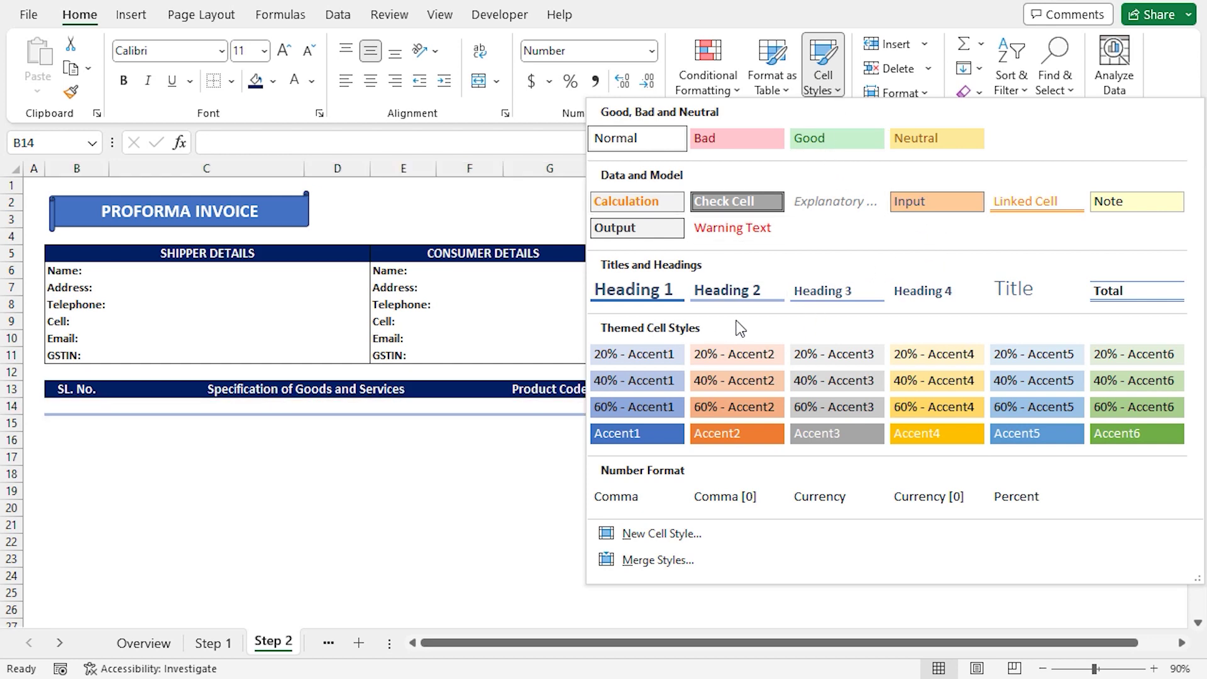
left_click(636, 356)
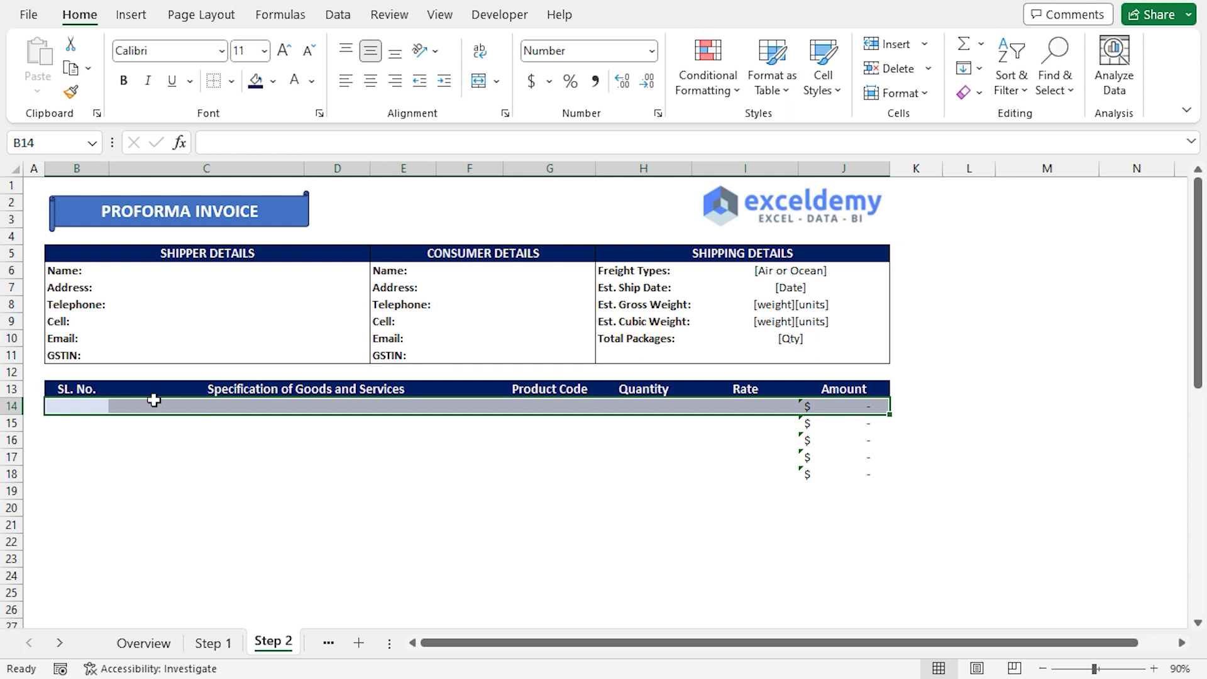
Copy row 14's light blue shading onto rows 16 and 18 with Format Painter
left_click(71, 93)
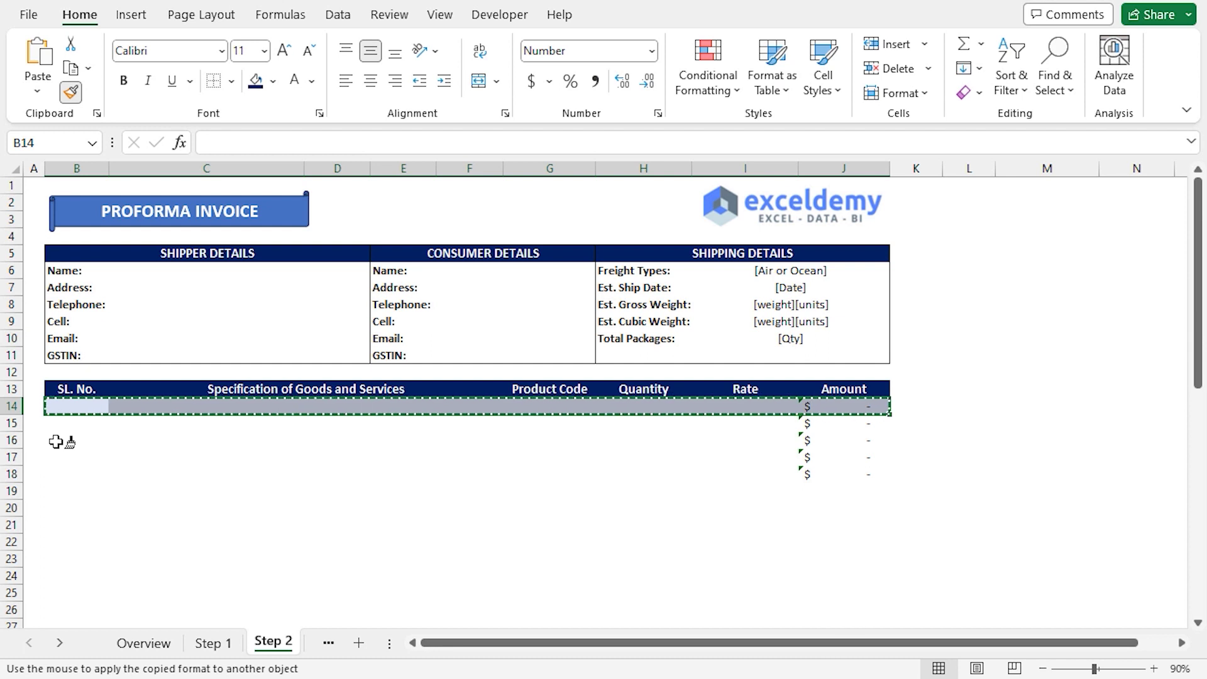
left_click_drag(56, 442, 842, 442)
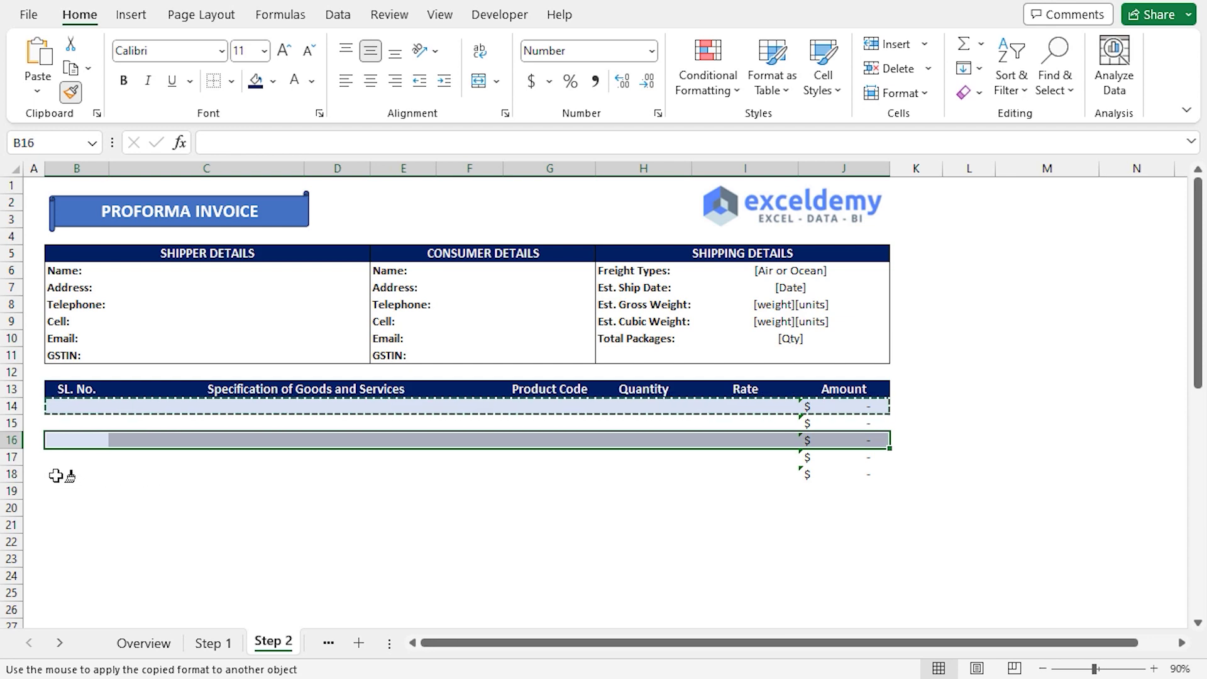
left_click_drag(52, 474, 836, 474)
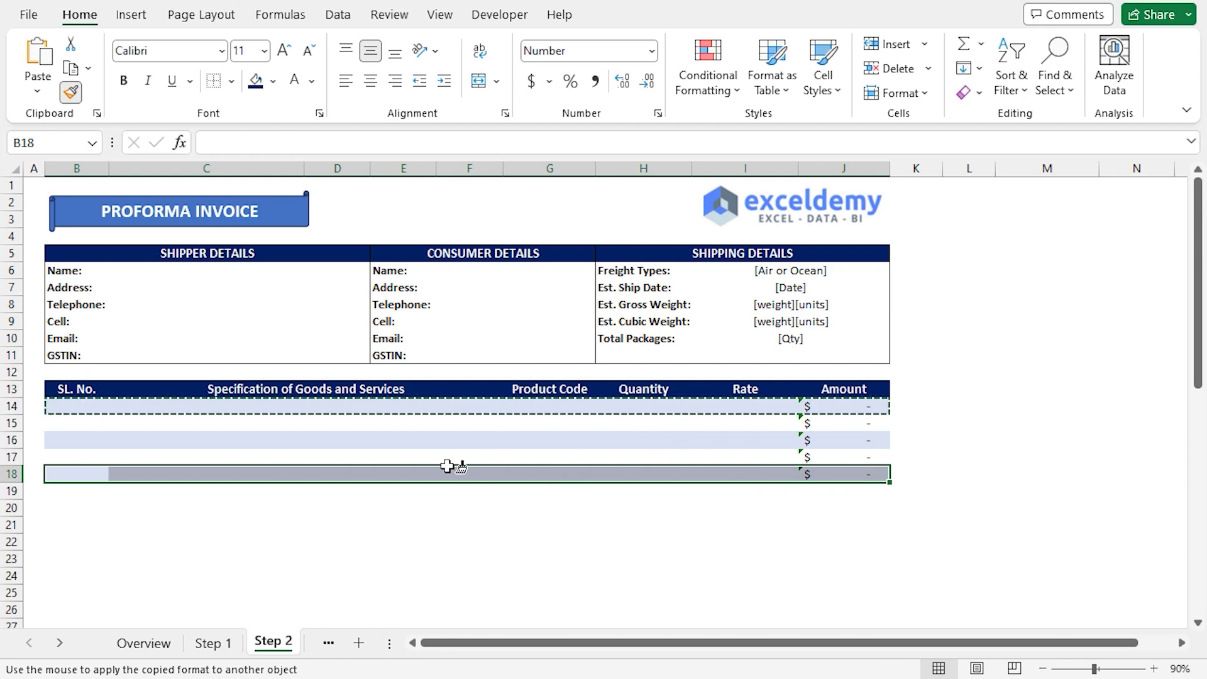
key("Escape")
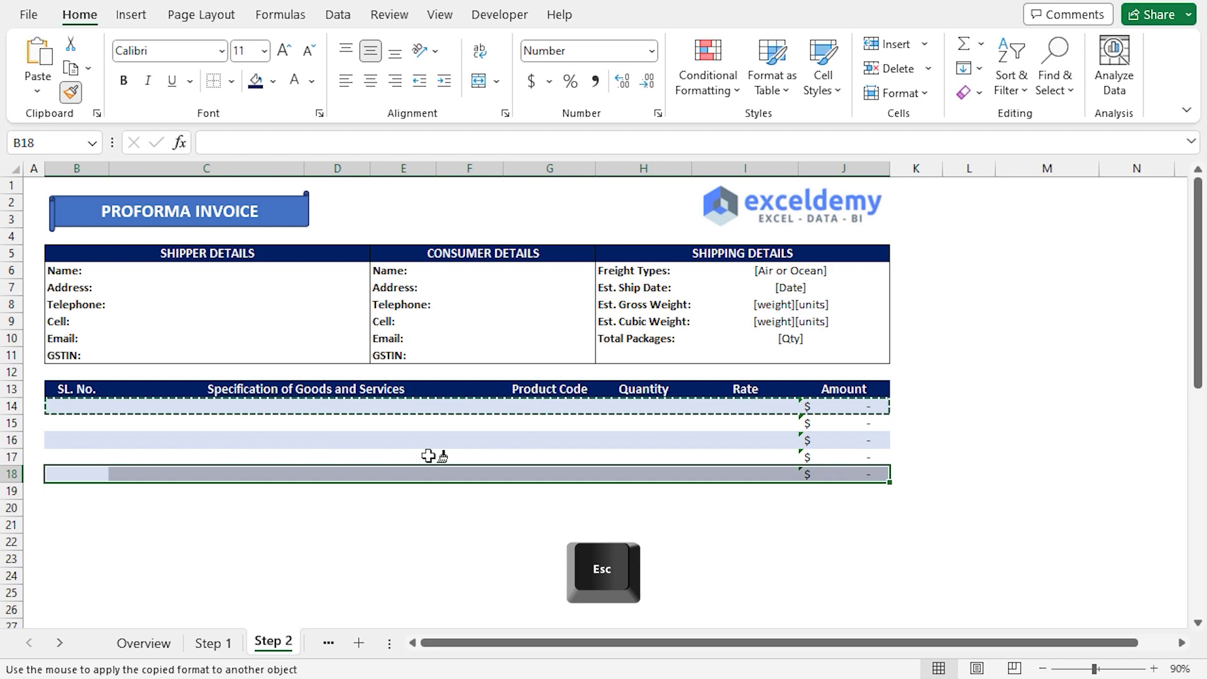
key("Escape")
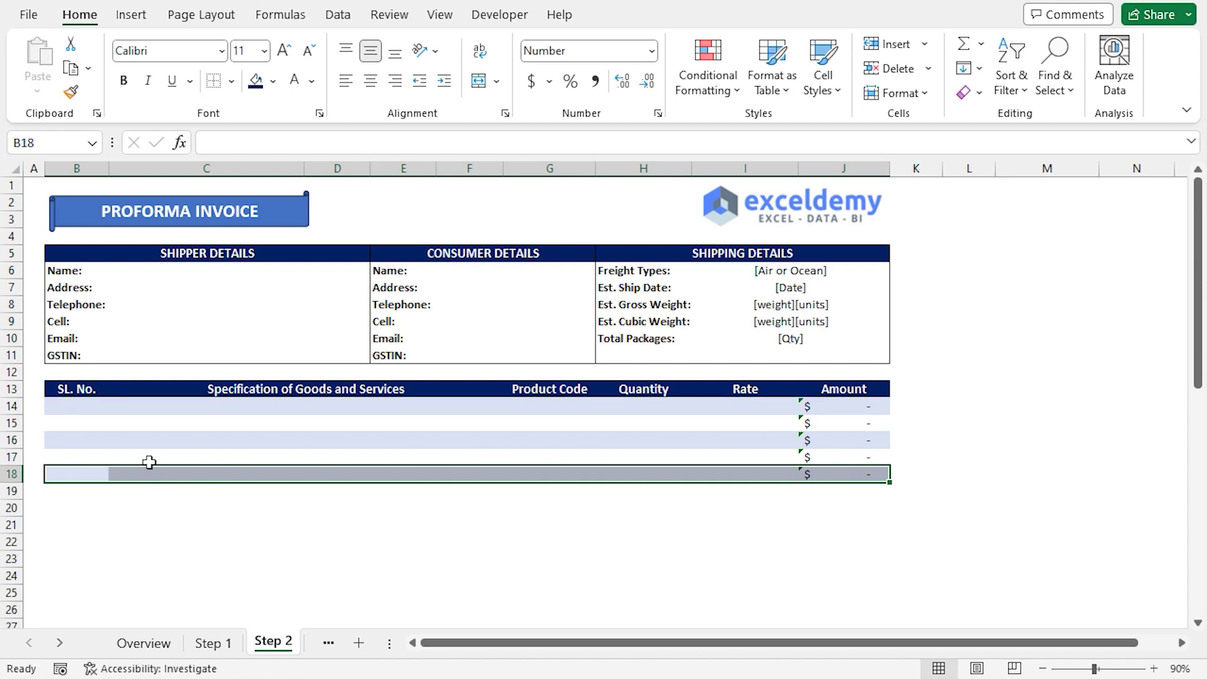
Add outside borders to the SL. No., Specification, Product Code, Quantity, Rate and Amount columns, rows 13–18
left_click_drag(63, 388, 104, 474)
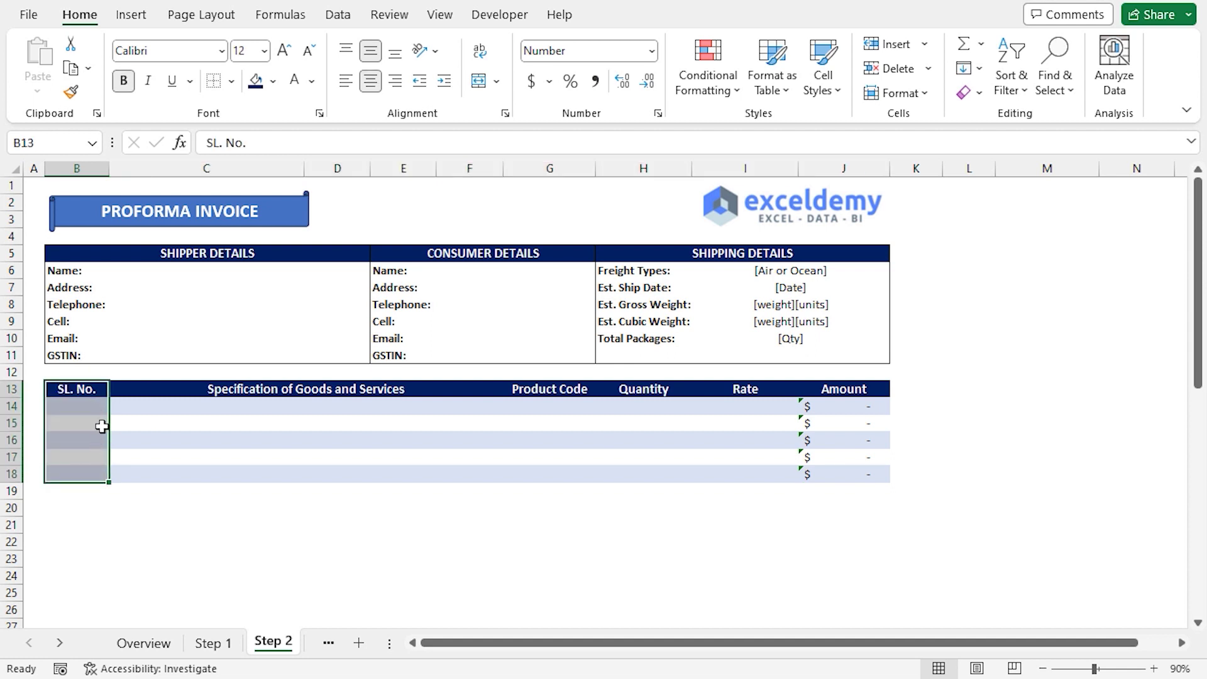
left_click(233, 81)
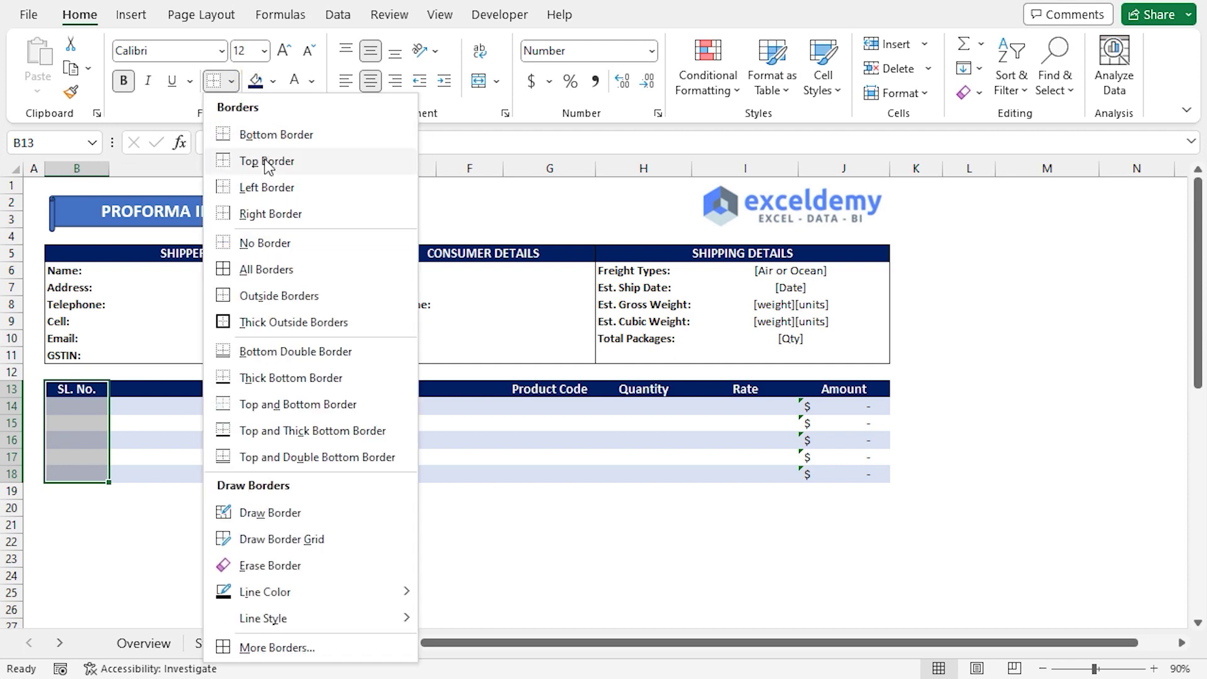
left_click(258, 299)
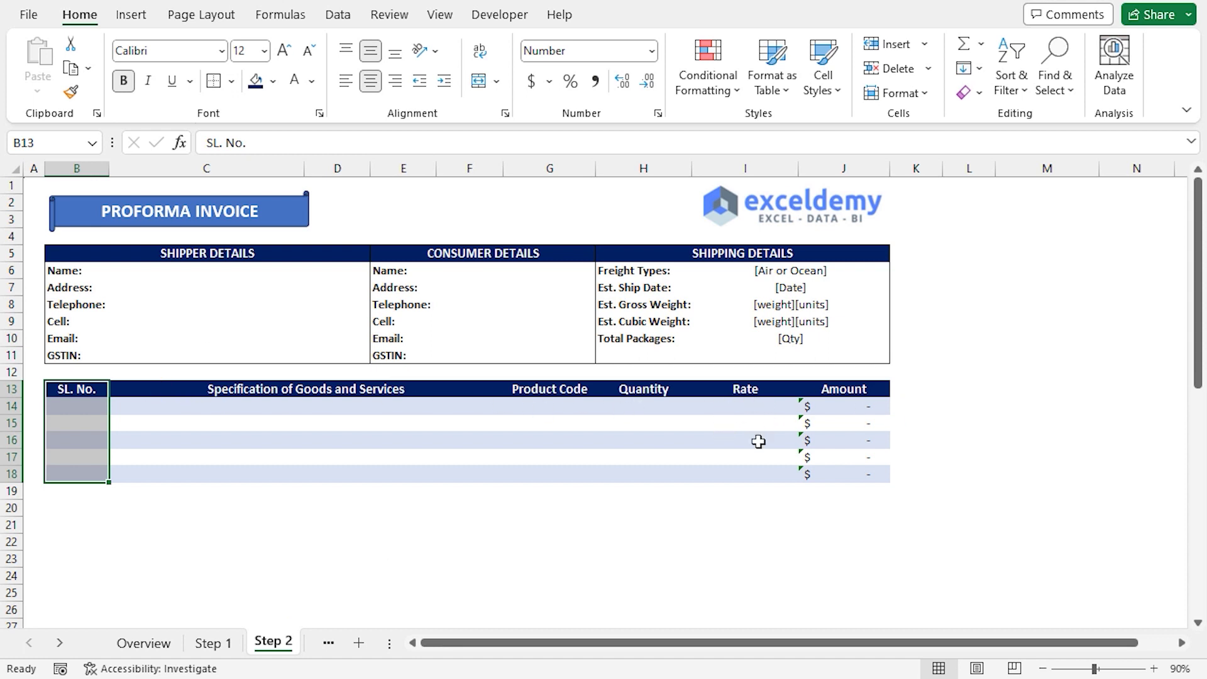
left_click_drag(237, 388, 237, 473)
left_click_drag(556, 396, 566, 471)
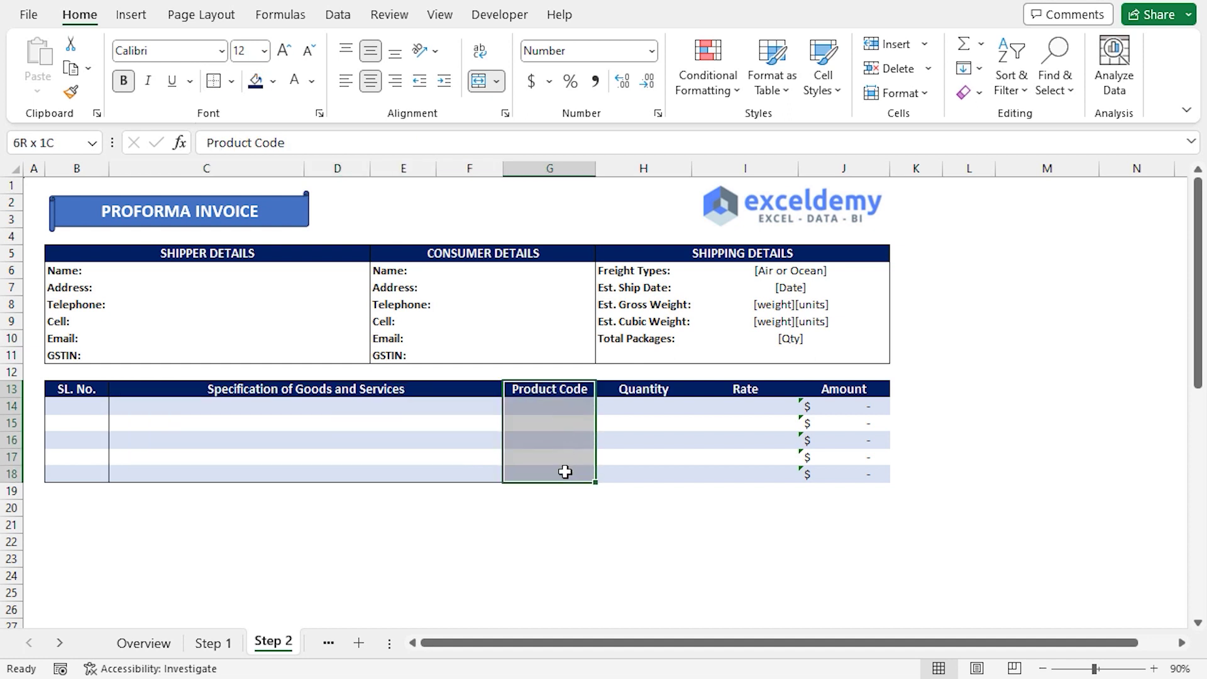
left_click_drag(656, 391, 644, 472)
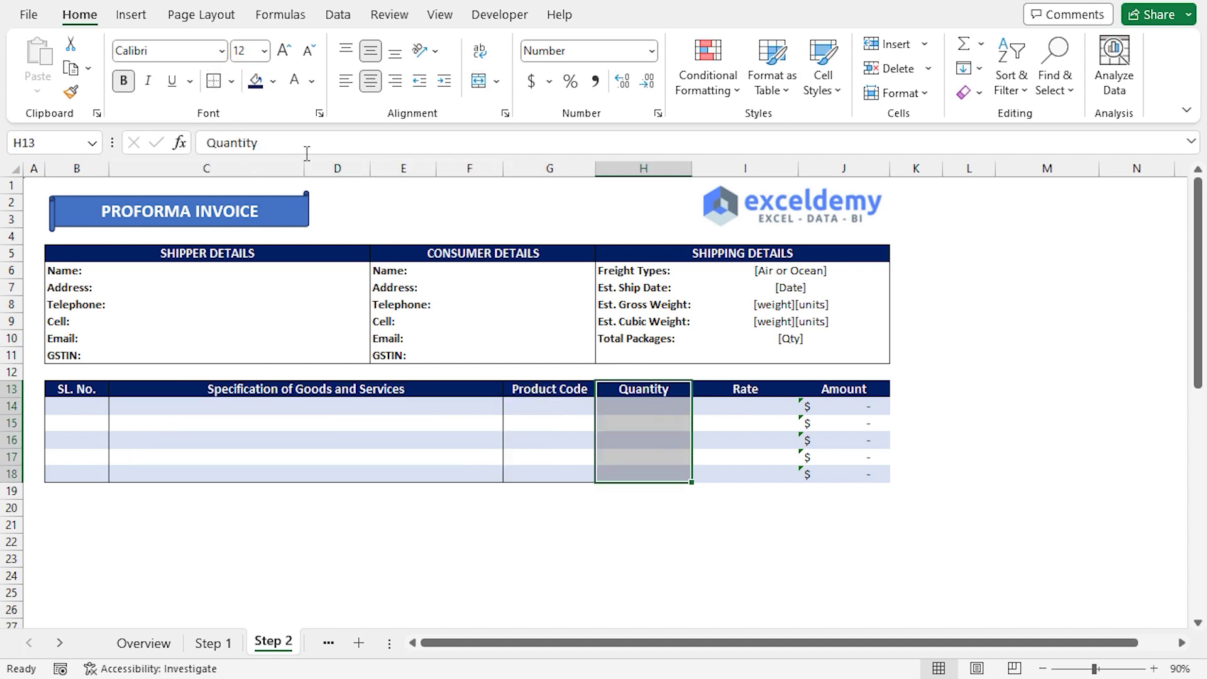
left_click_drag(733, 394, 741, 473)
left_click_drag(857, 388, 857, 472)
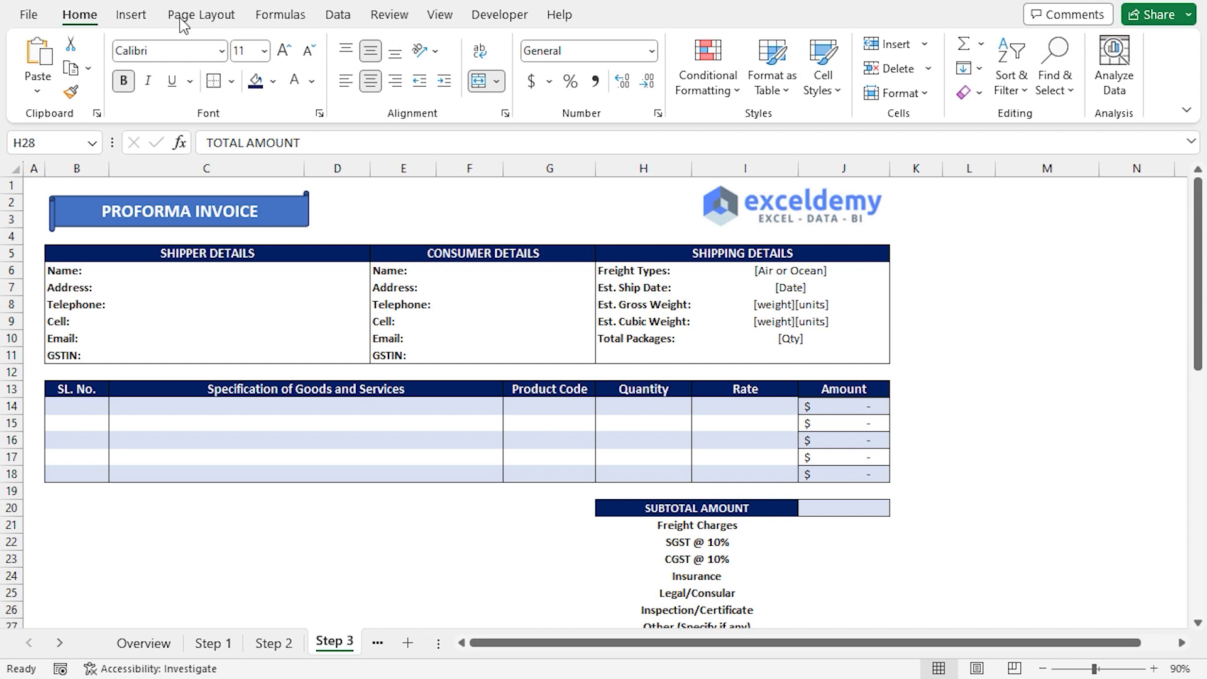
Collapse the ribbon to enlarge the visible Step 3 sheet area
right_click(212, 17)
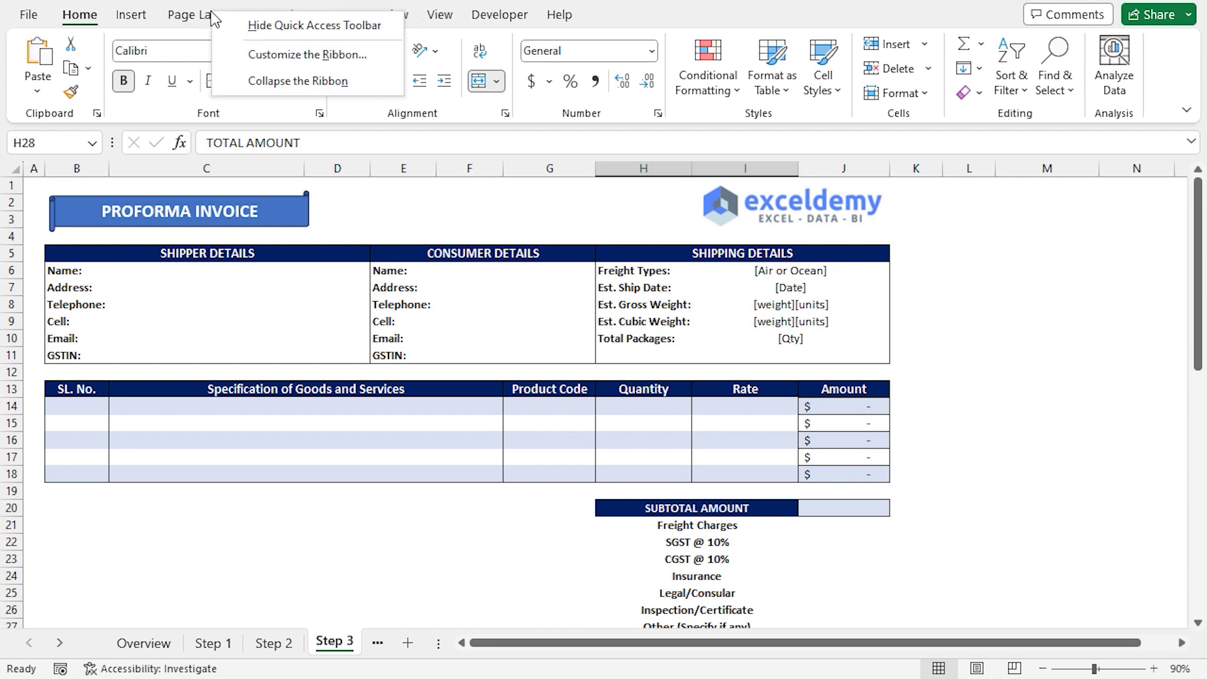
left_click(299, 82)
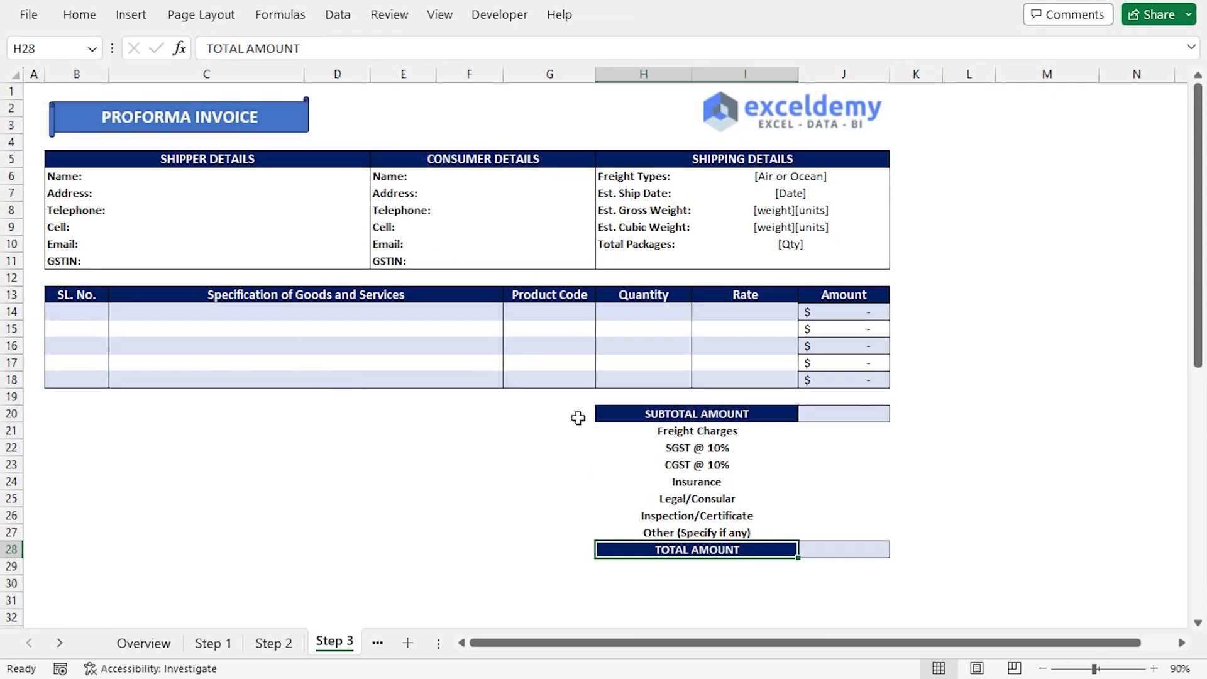
left_click(673, 418)
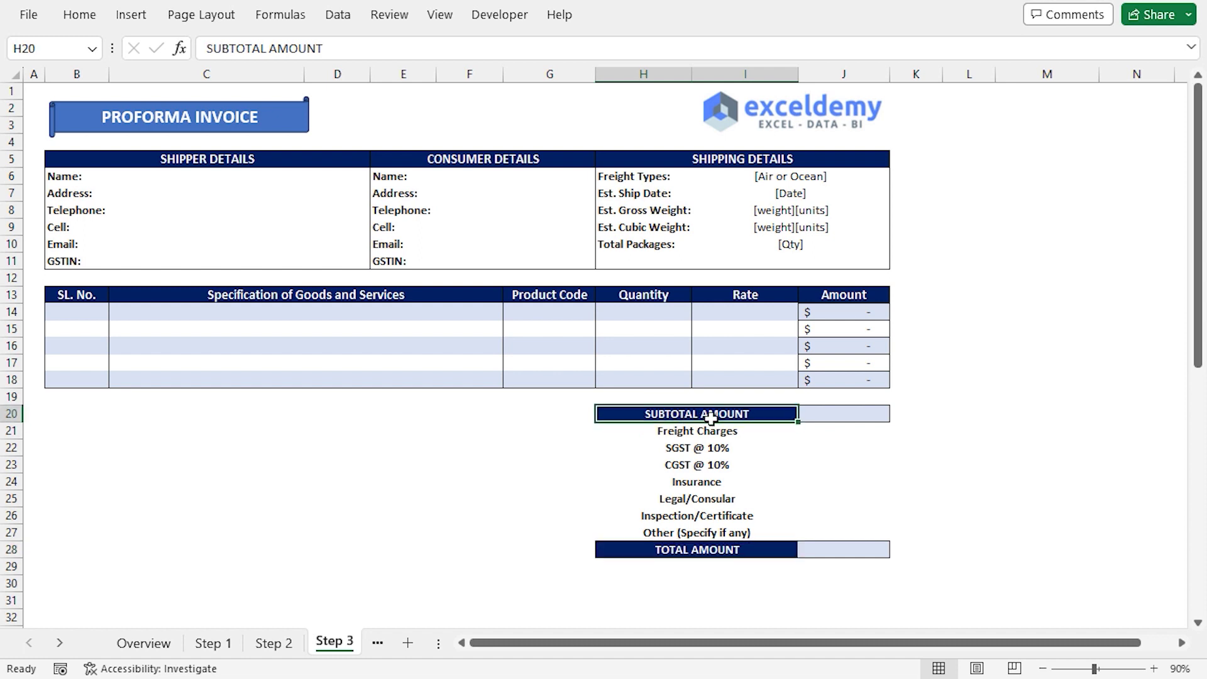
left_click(710, 434)
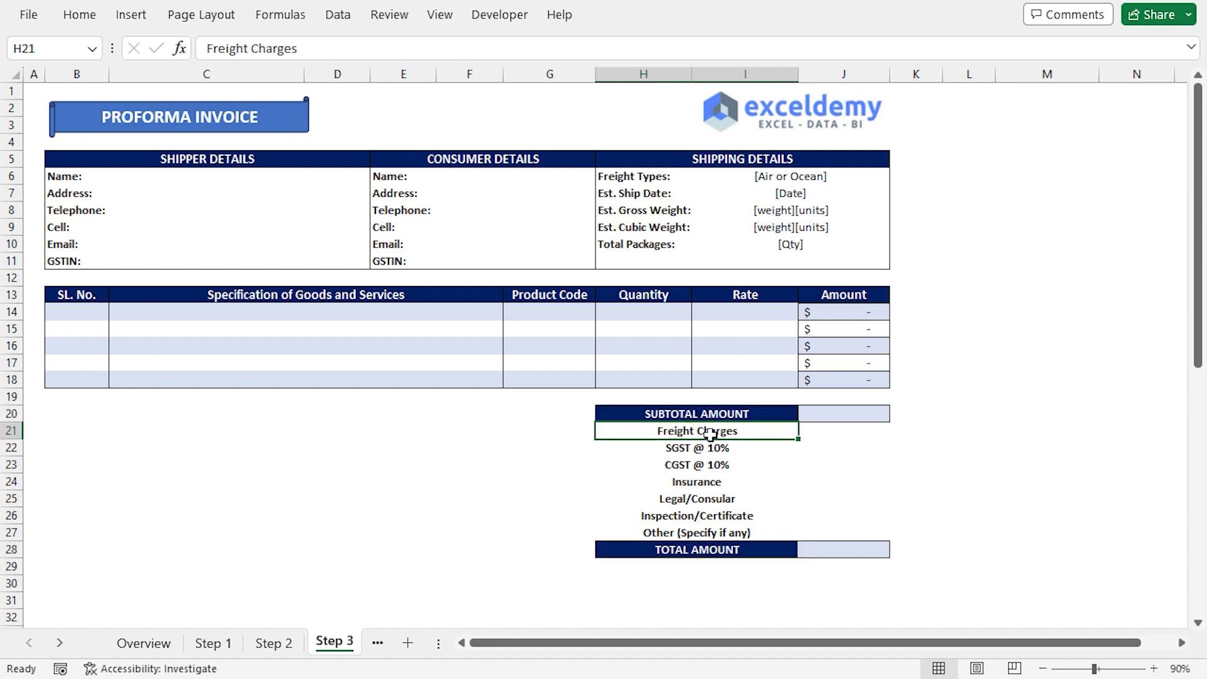
left_click(701, 449)
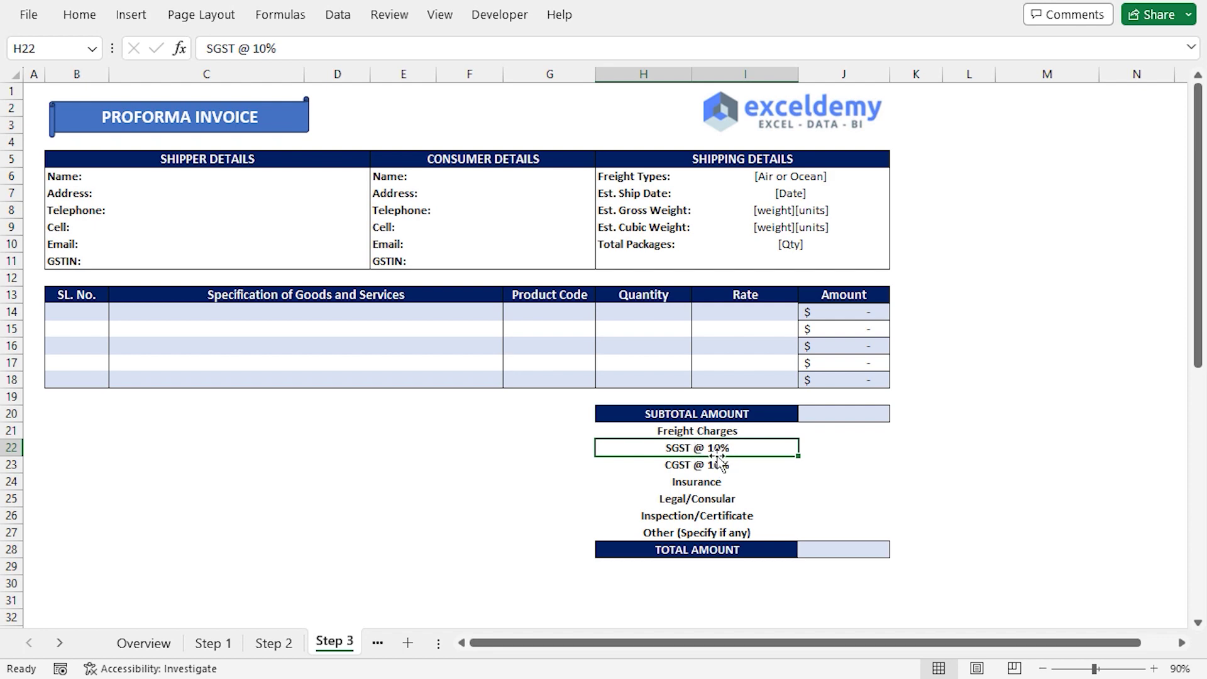
left_click(700, 464)
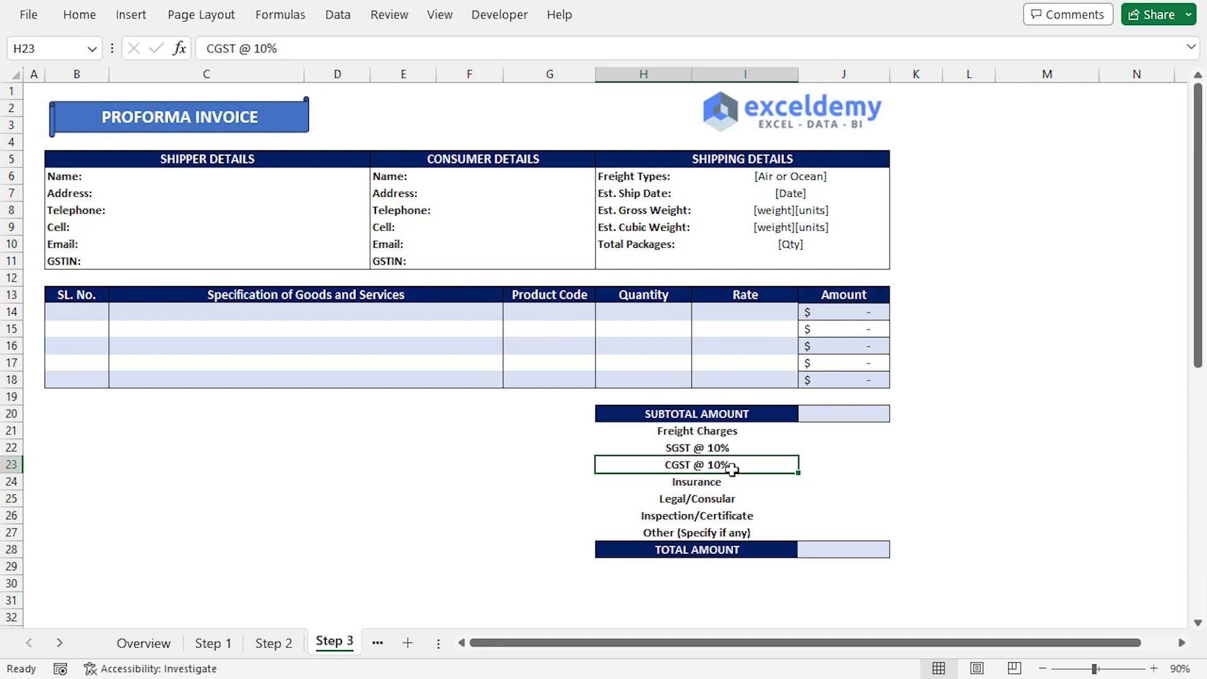
left_click(717, 483)
left_click(718, 503)
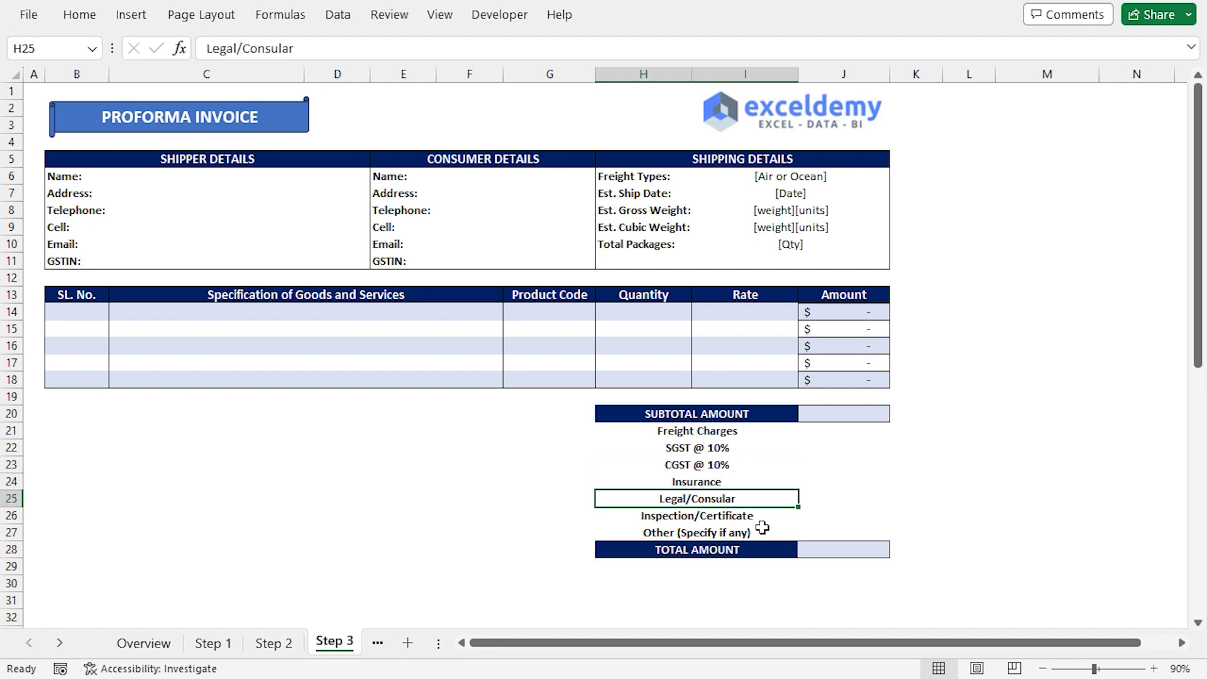
left_click(721, 552)
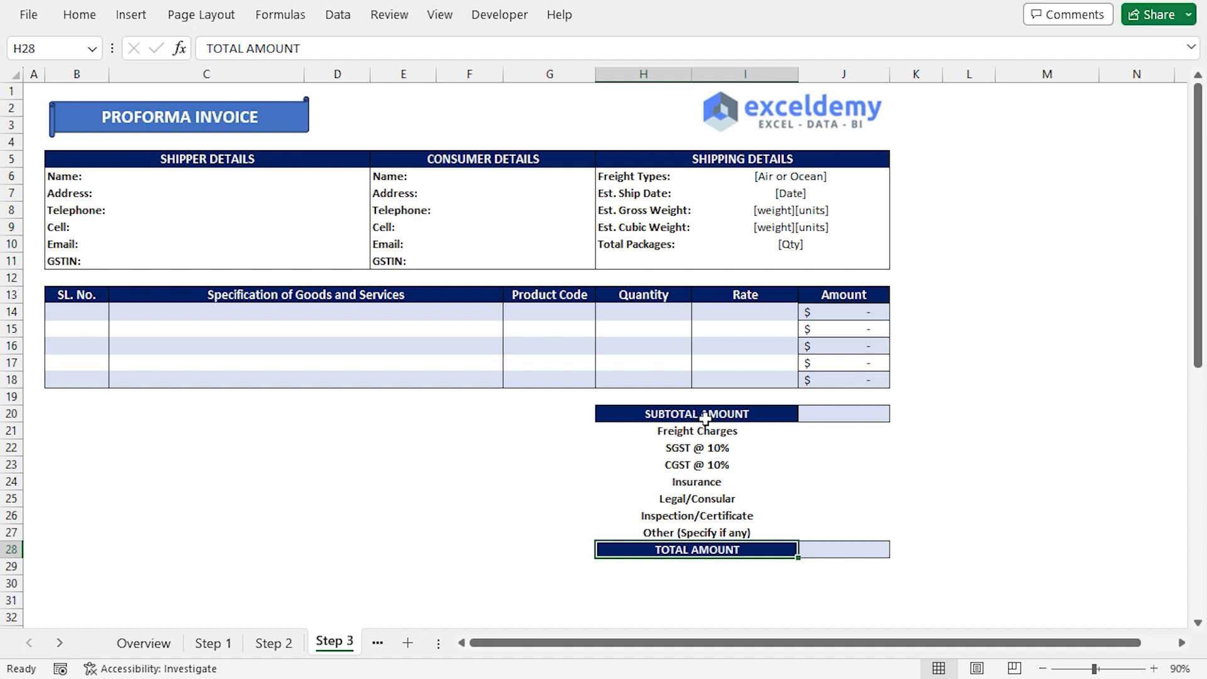
Enter =SUM(J14:J18) in J20 to subtotal the five item amounts
left_click(832, 415)
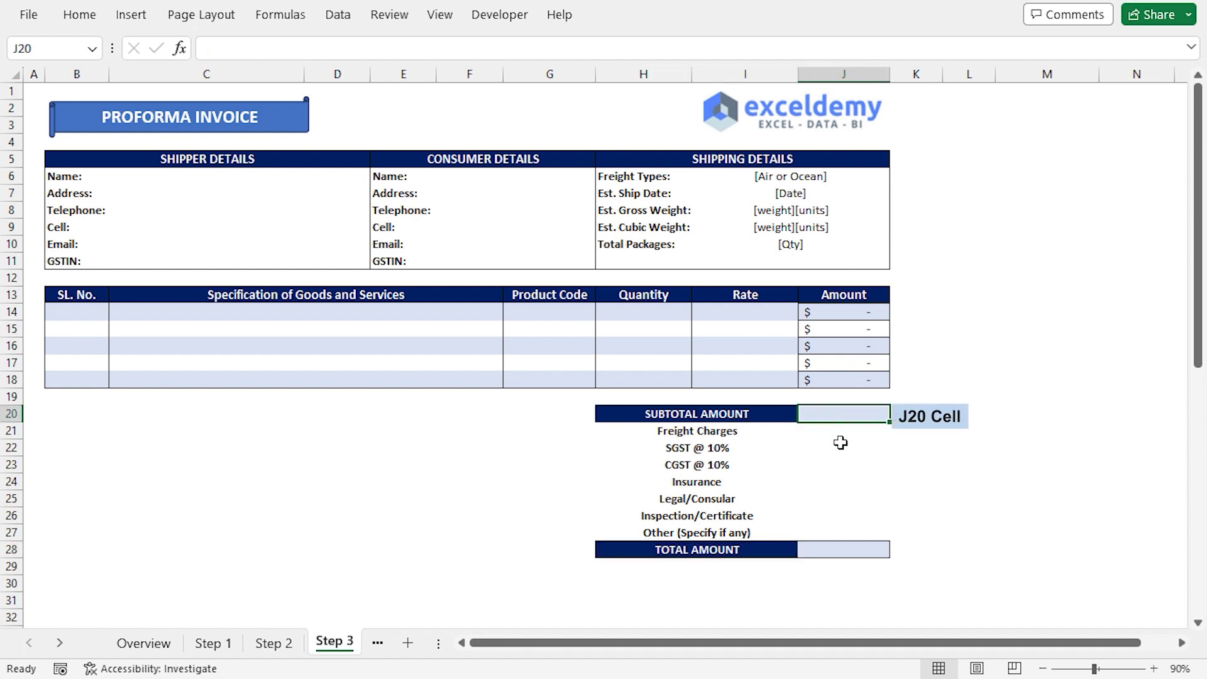
type("=sum")
key("Tab")
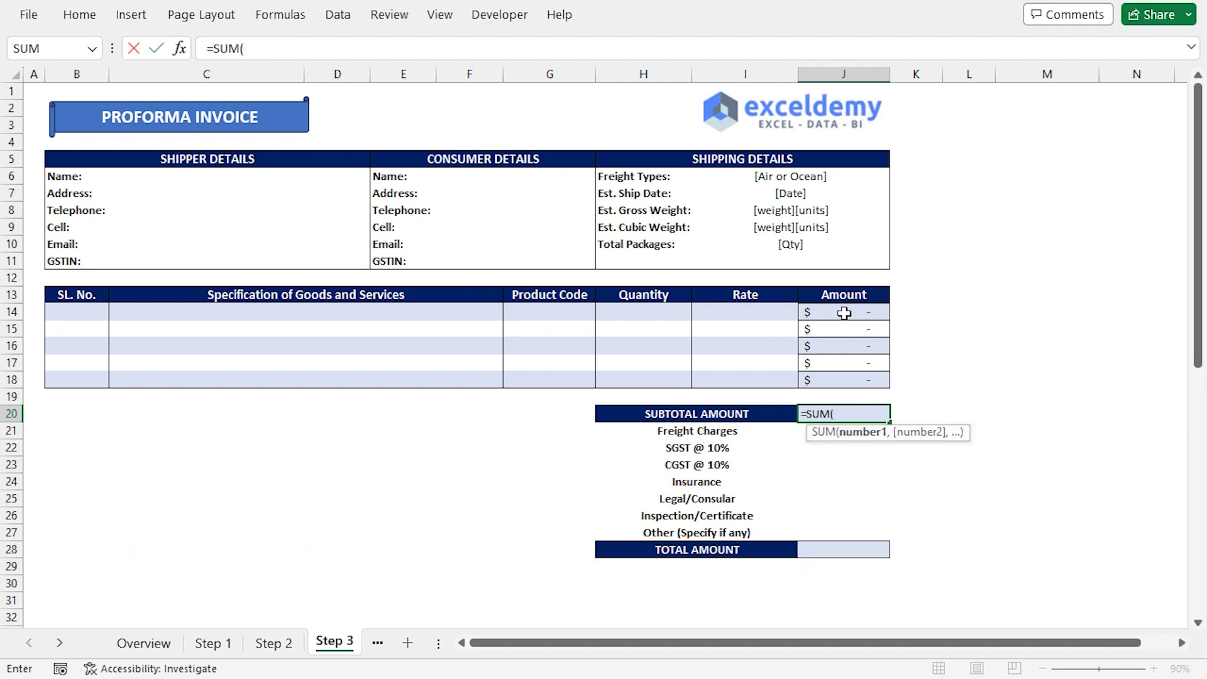
left_click_drag(844, 313, 858, 376)
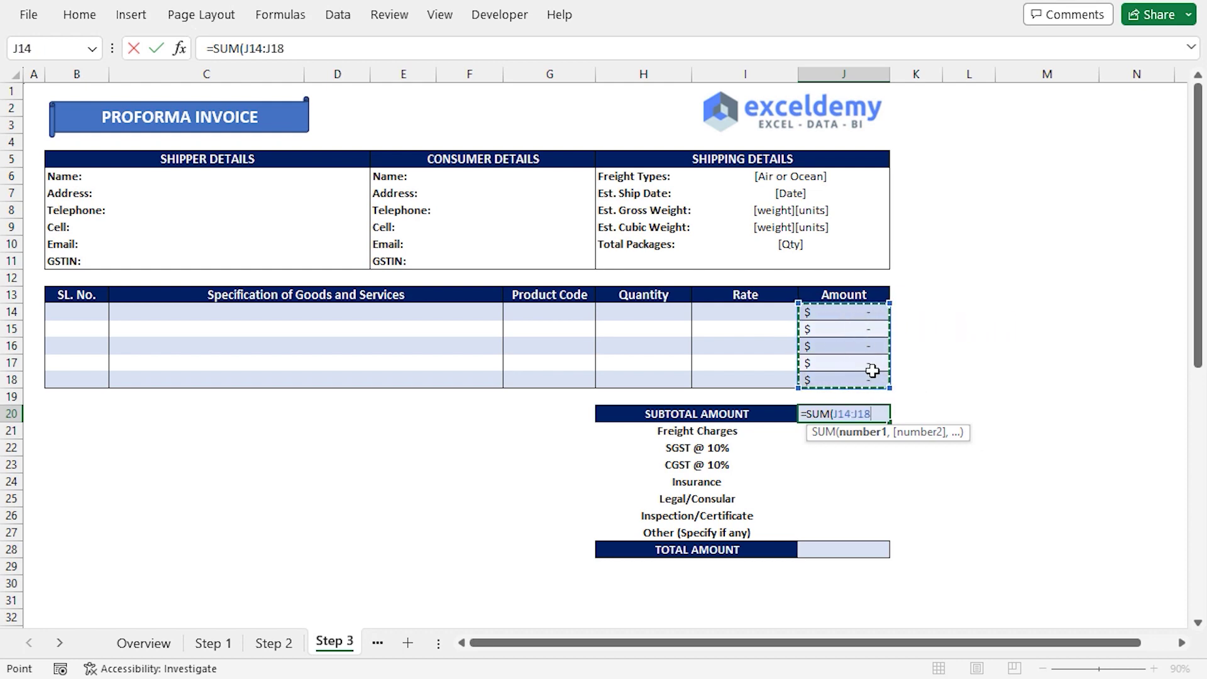
type(")")
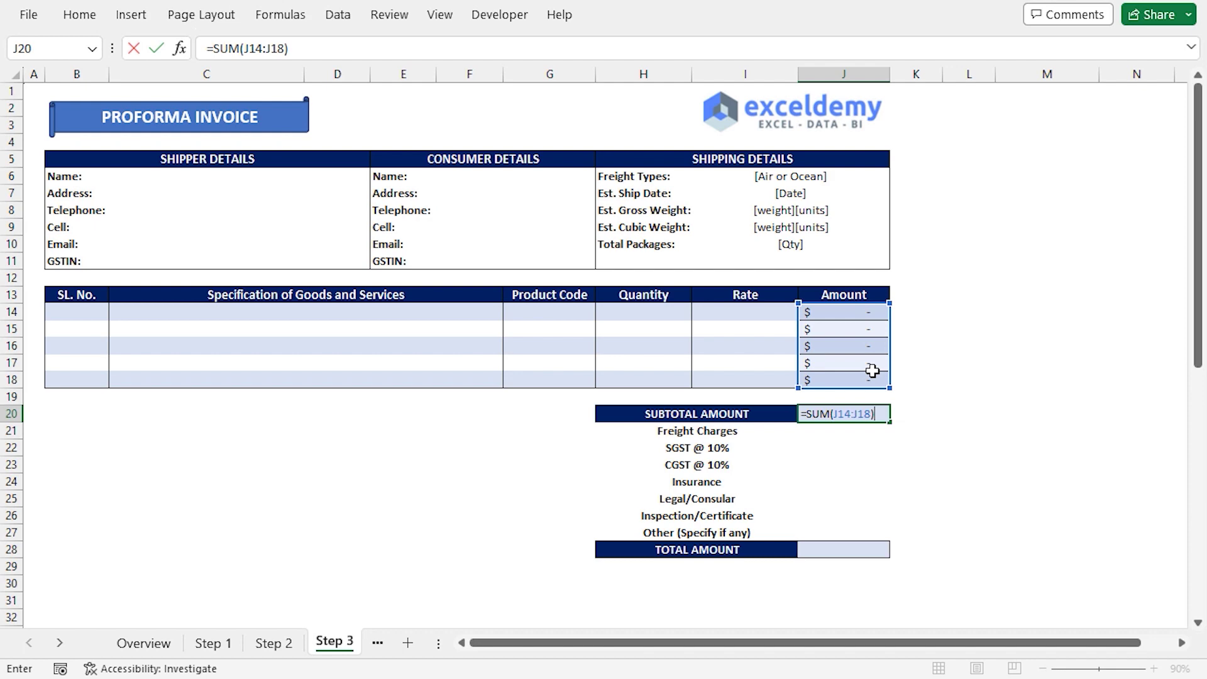
key("Return")
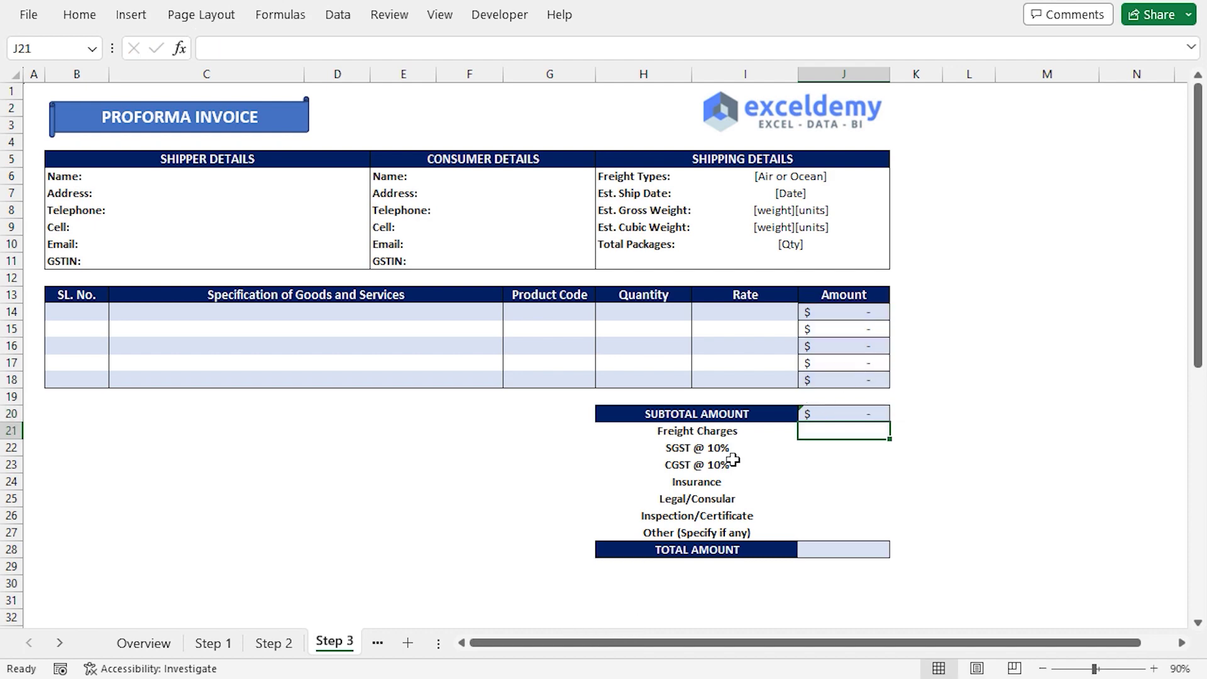
Enter =ROUND($J$20*10%,0) in J22 to compute SGST at 10% of the subtotal
left_click(836, 452)
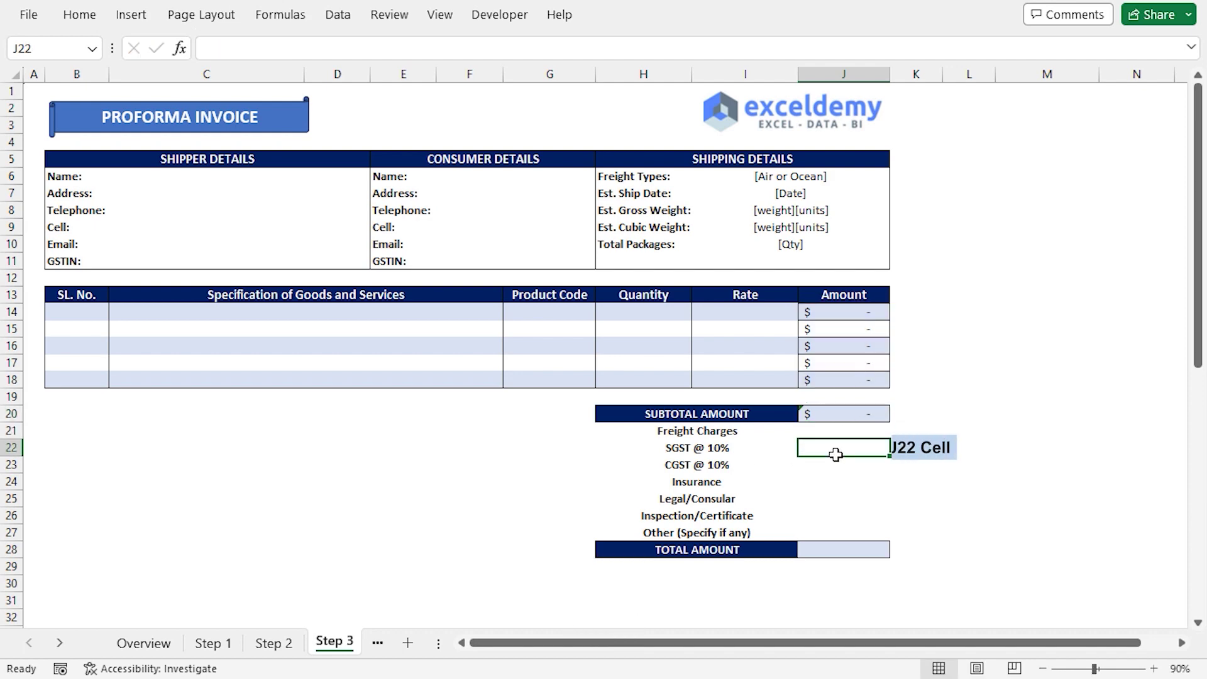
type("=")
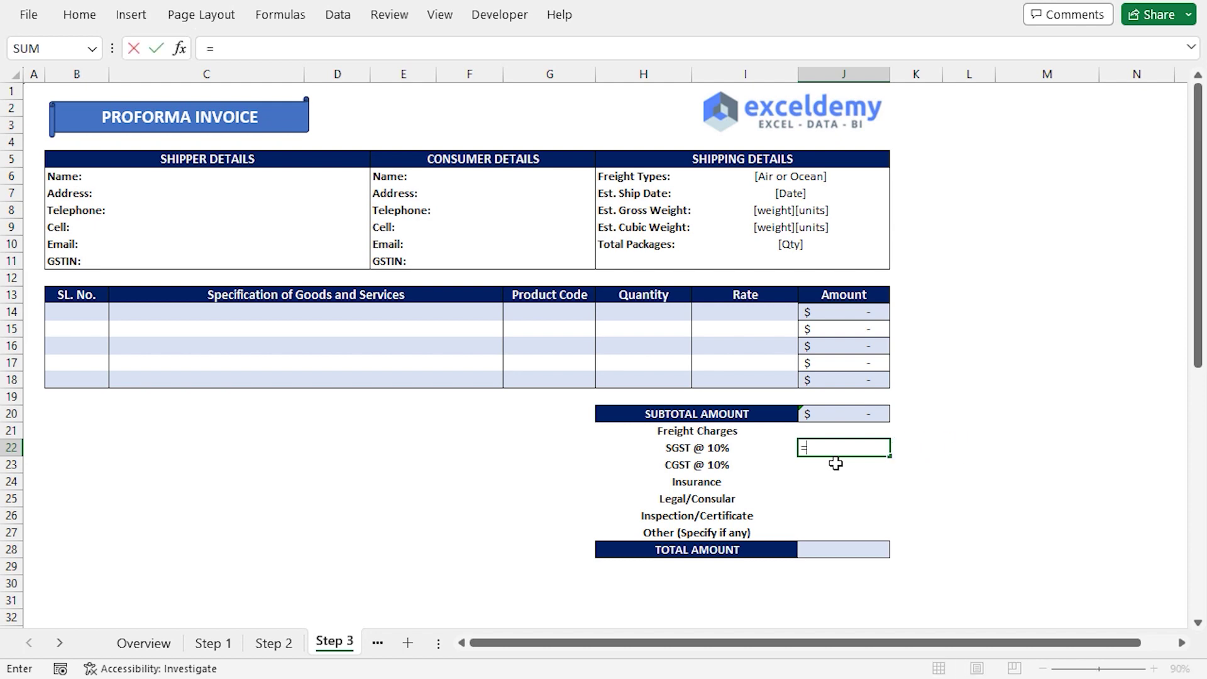
type("round")
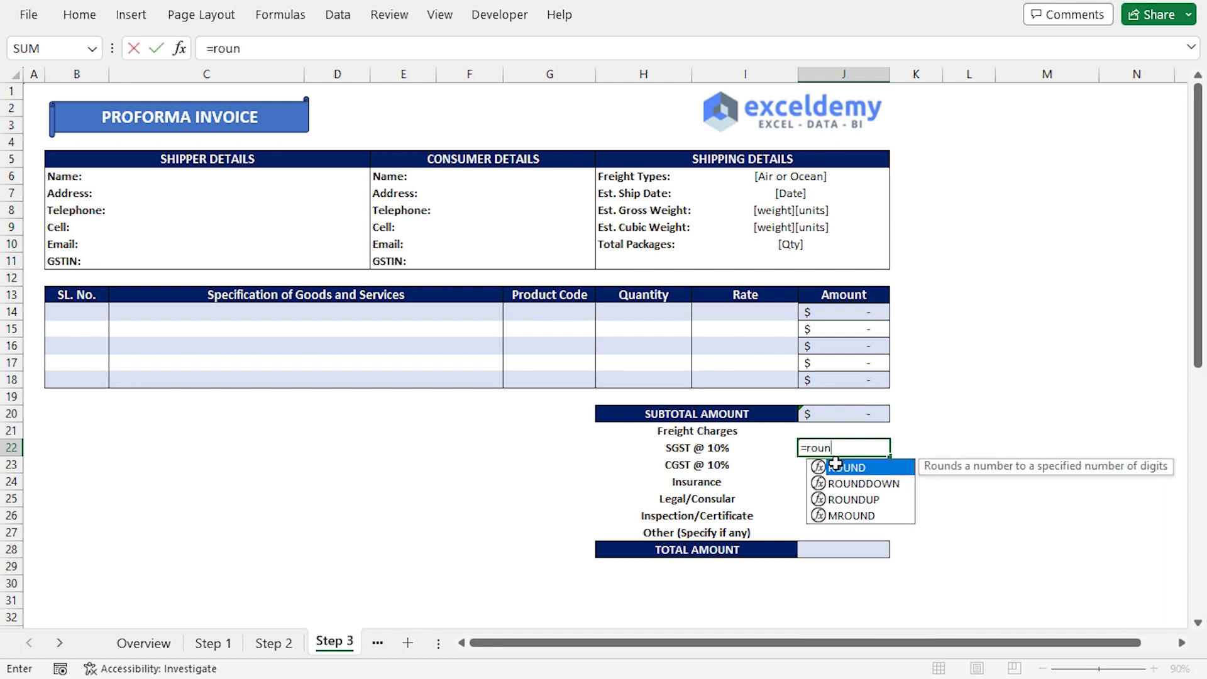
double_click(835, 466)
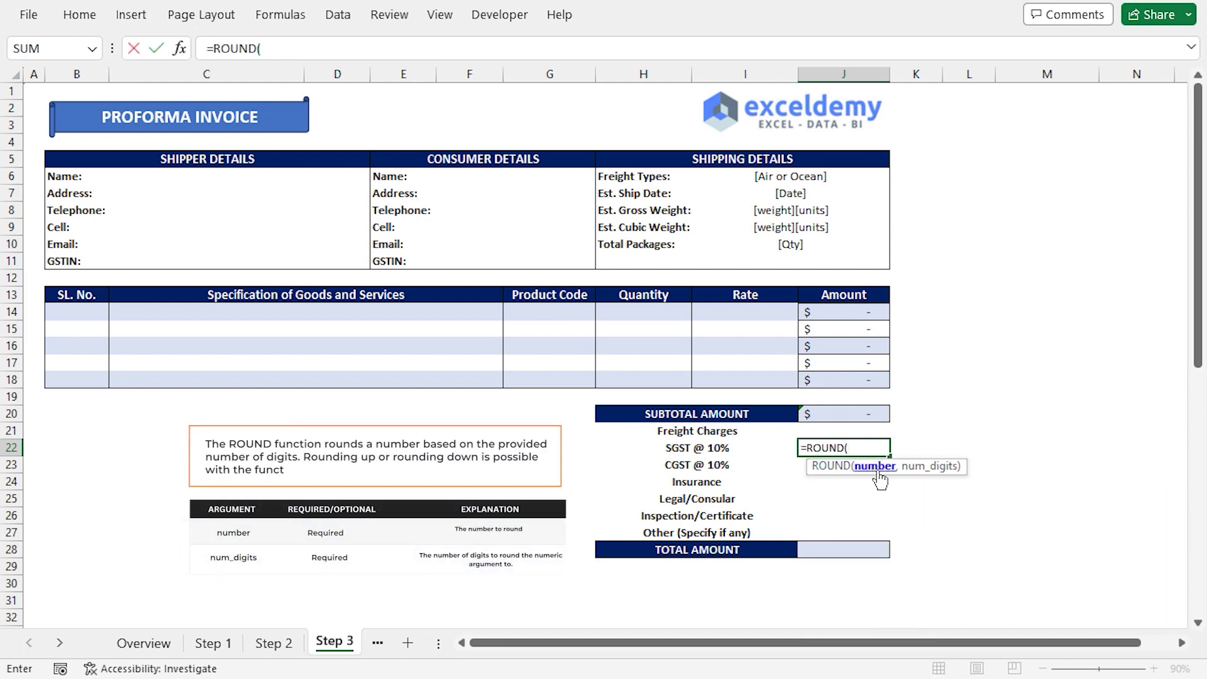
left_click(839, 417)
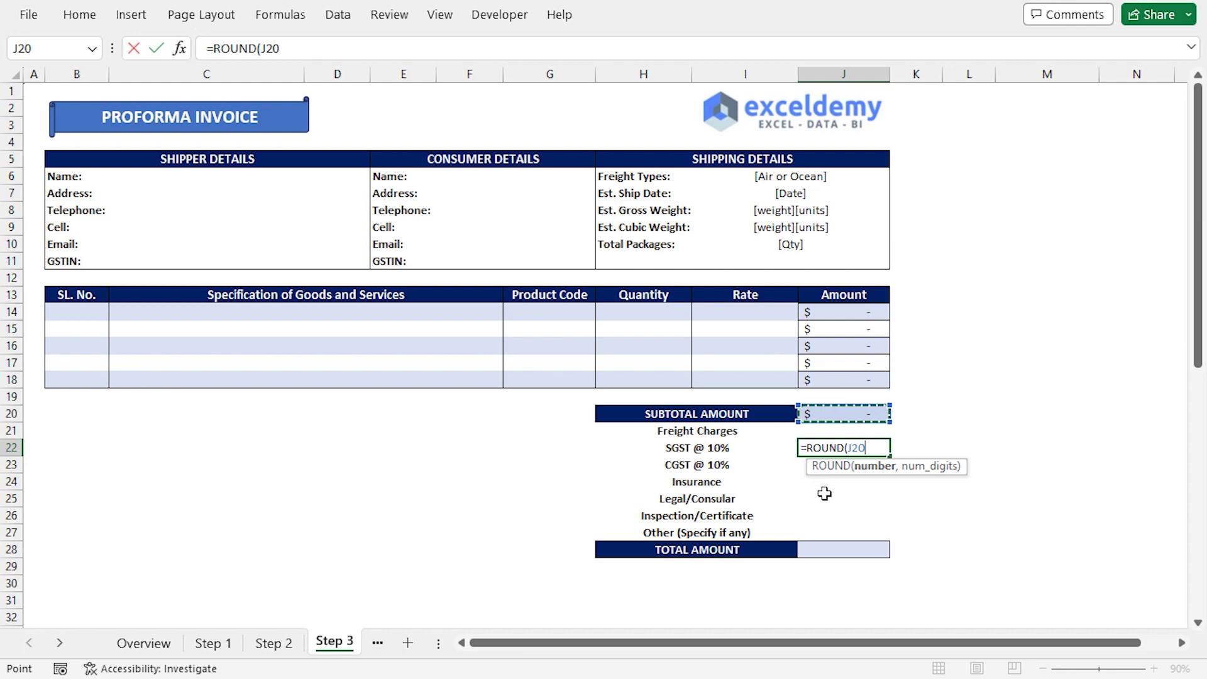
key("F4")
key("F4")
type("*")
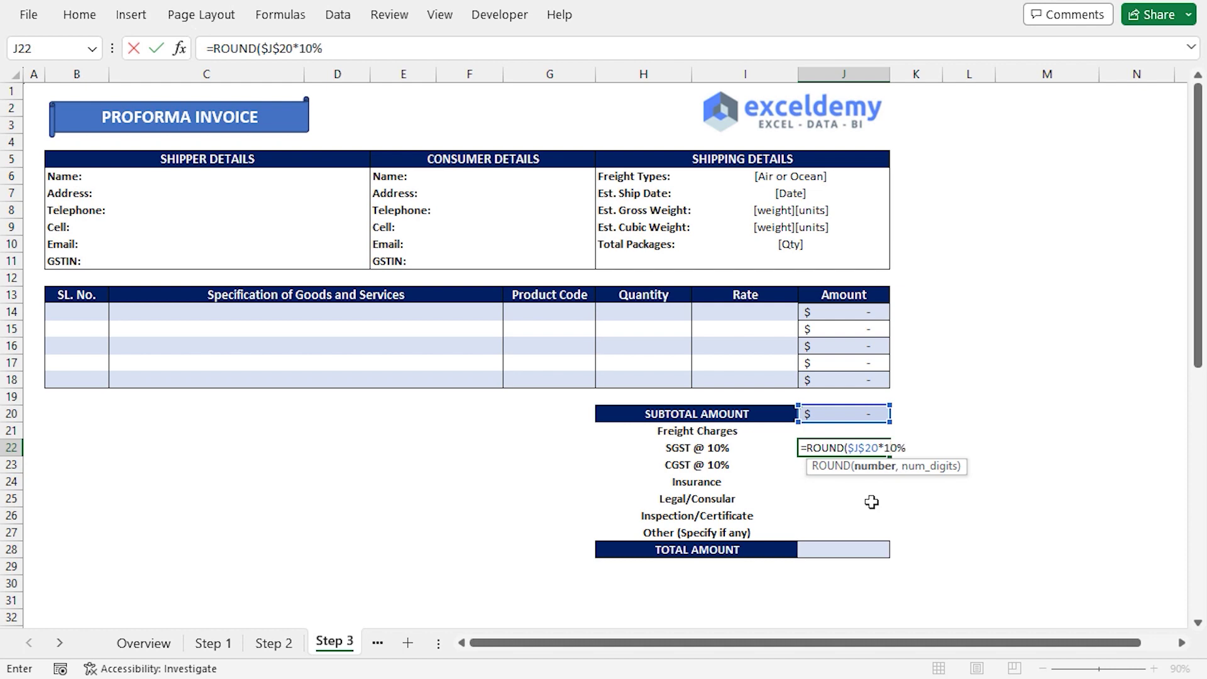
type("10%,0")
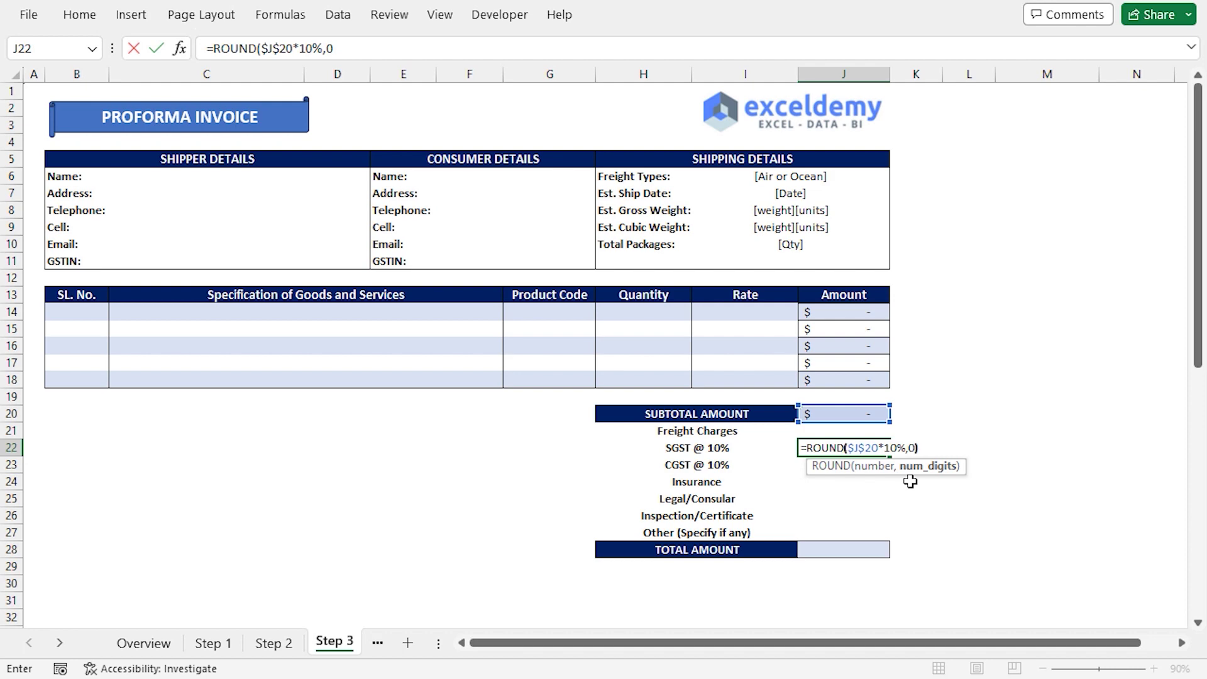
key("Return")
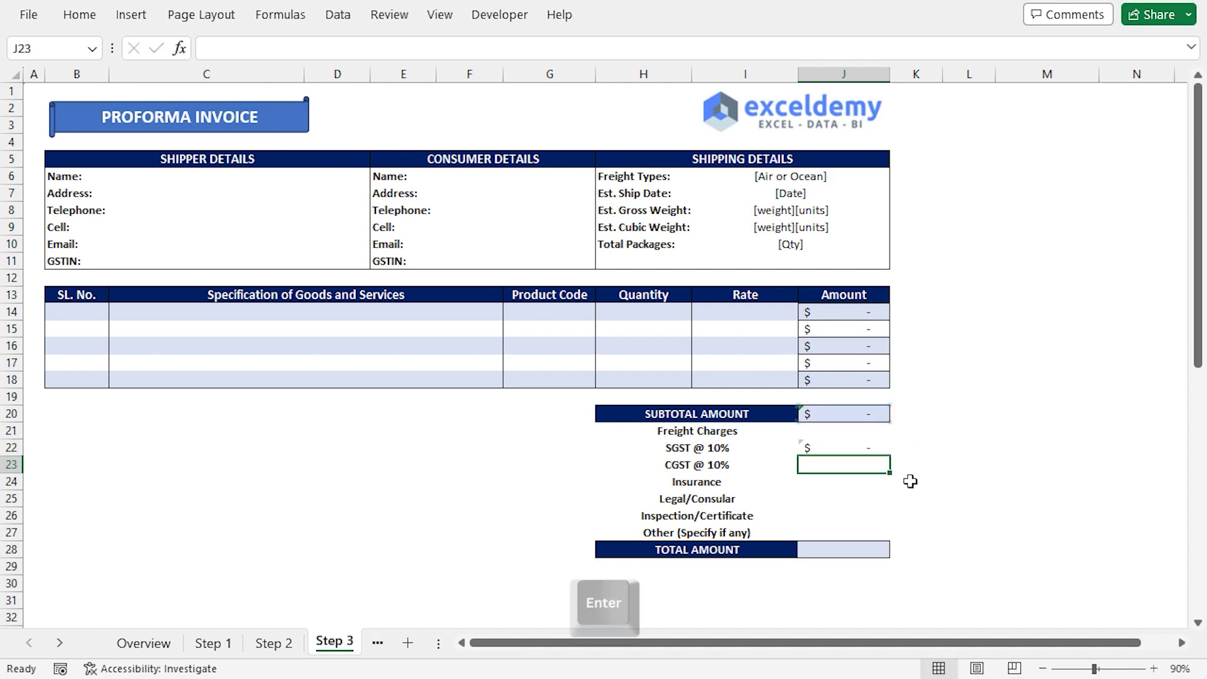
Copy the SGST formula down into J23 for CGST
left_click(879, 452)
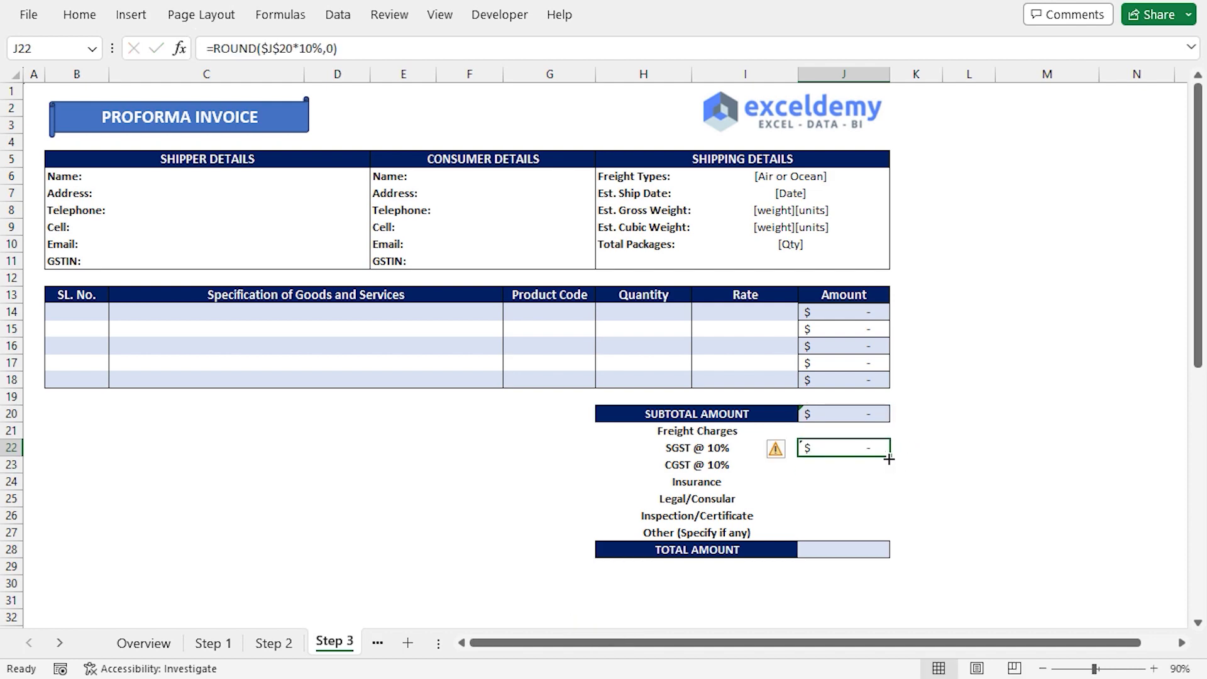
left_click_drag(890, 456, 891, 468)
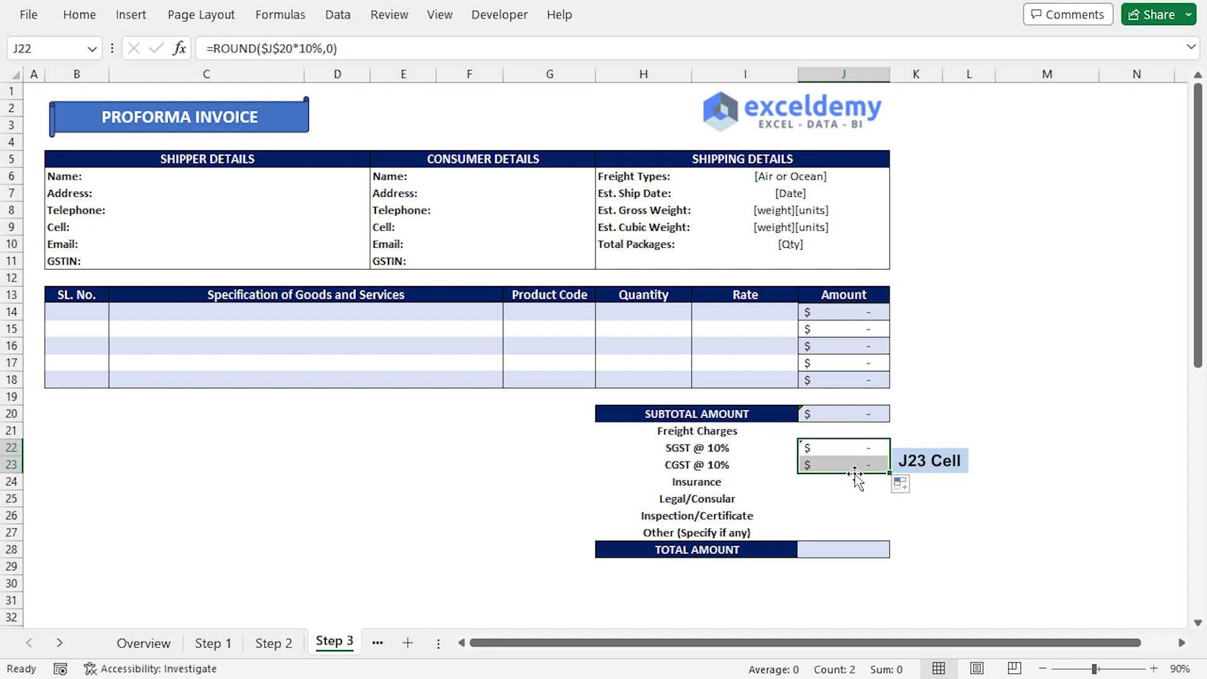
left_click(858, 466)
left_click(817, 551)
Enter =SUM(J20:J27) in J28 to total the subtotal, taxes and charges
type("=")
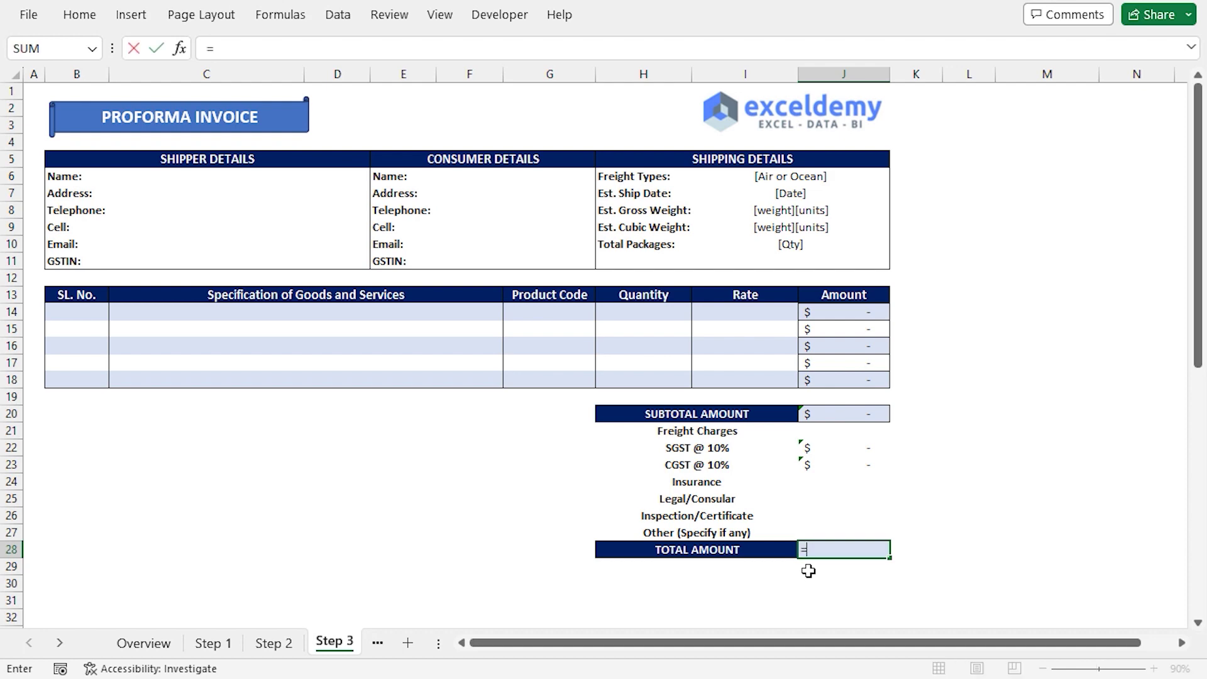
type("sum")
key("Tab")
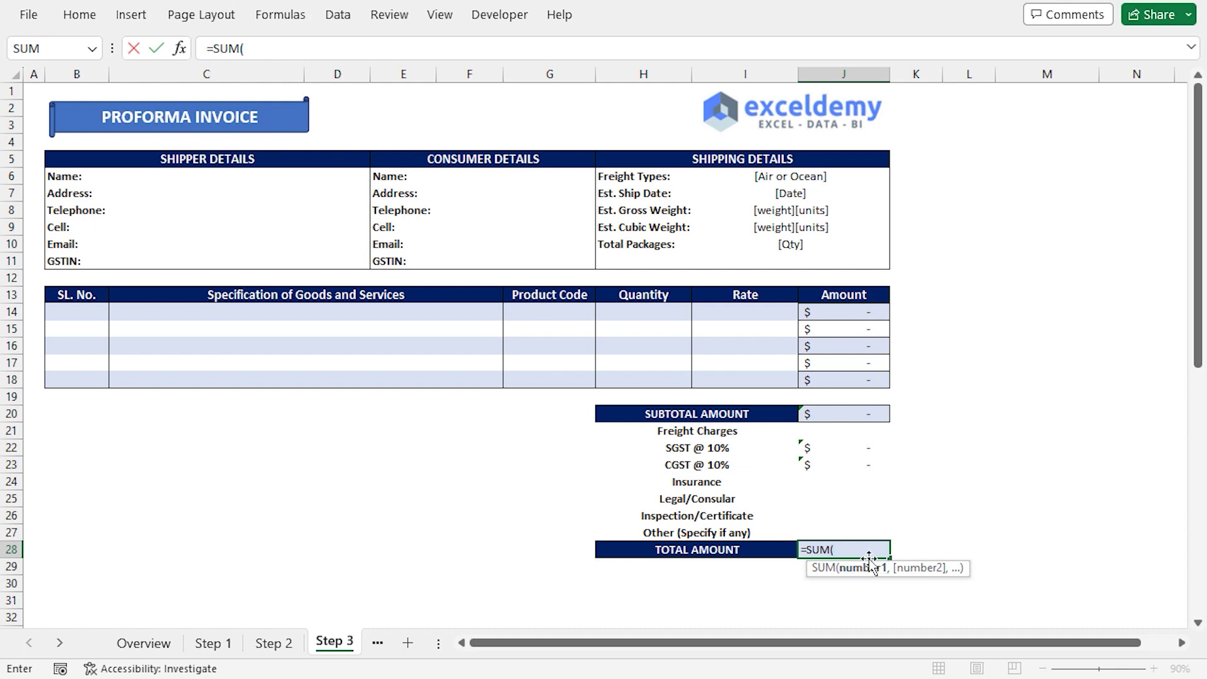
left_click_drag(840, 415, 843, 528)
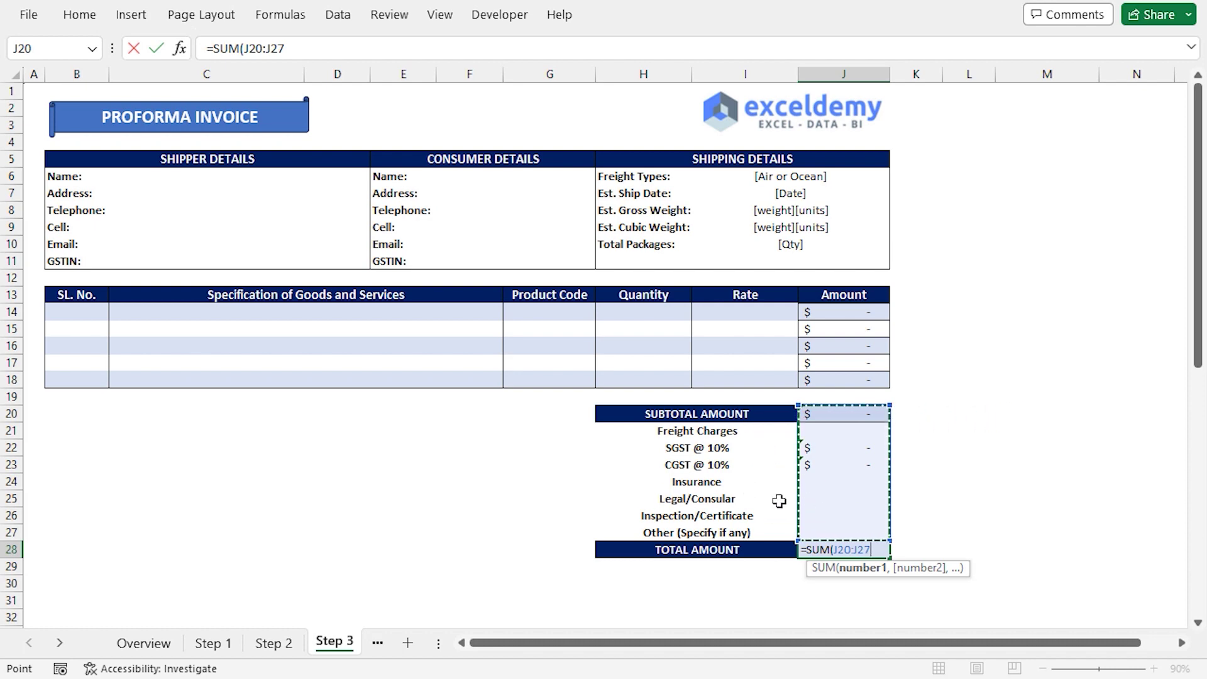
type(")")
key("Return")
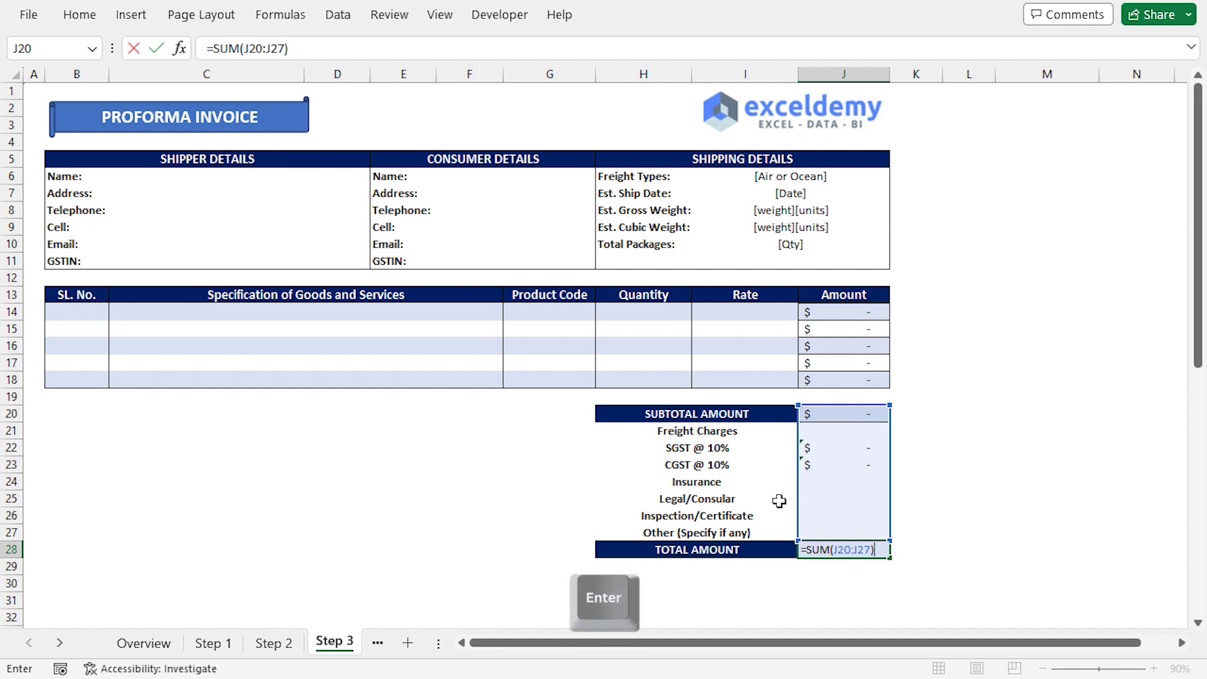
left_click(189, 600)
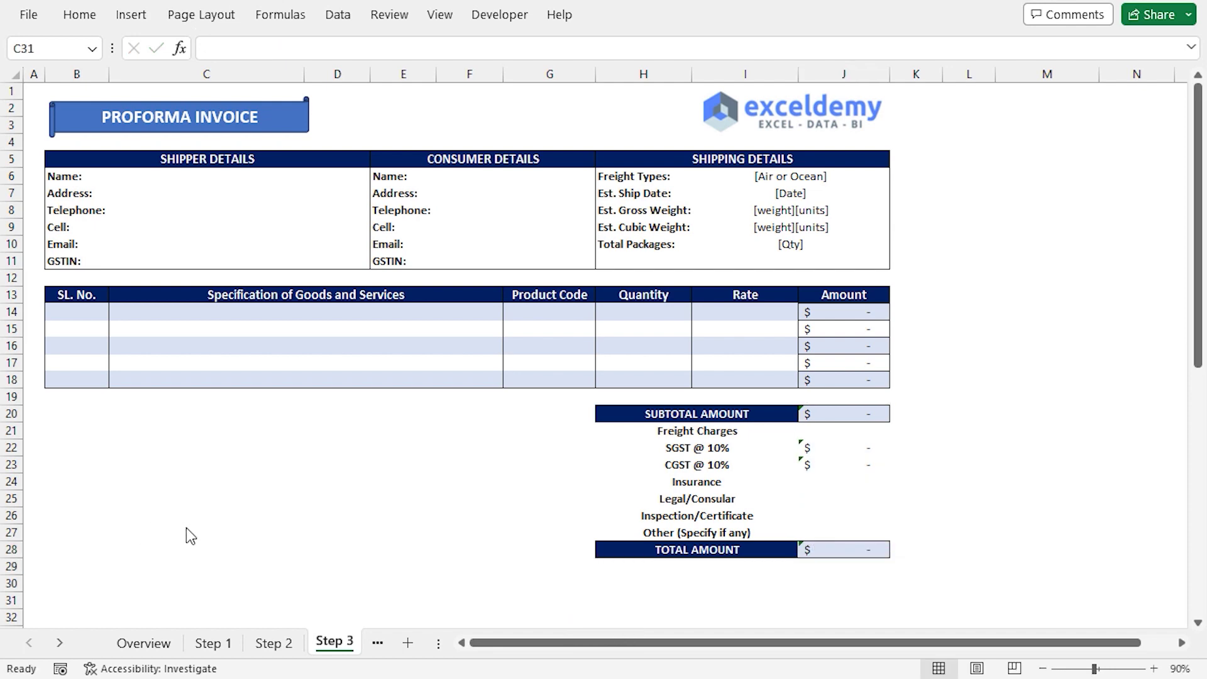
Select C31 and start entering the Shipper's Signature label in the formula bar
left_click(159, 599)
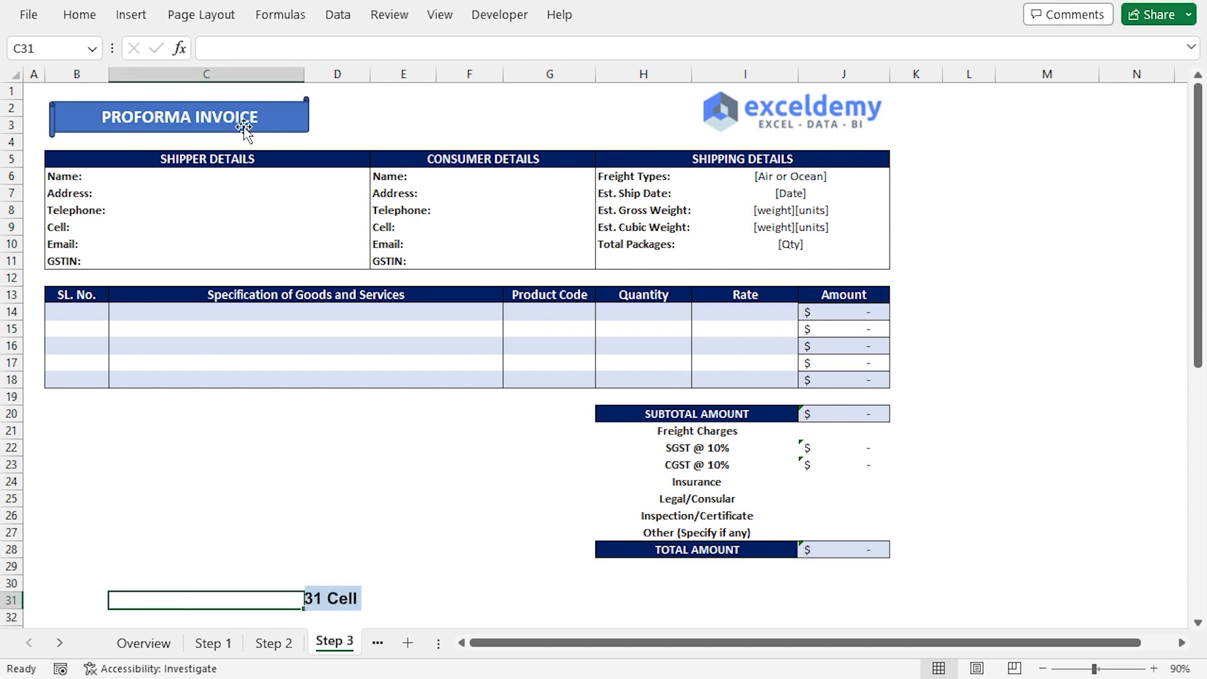
left_click(220, 47)
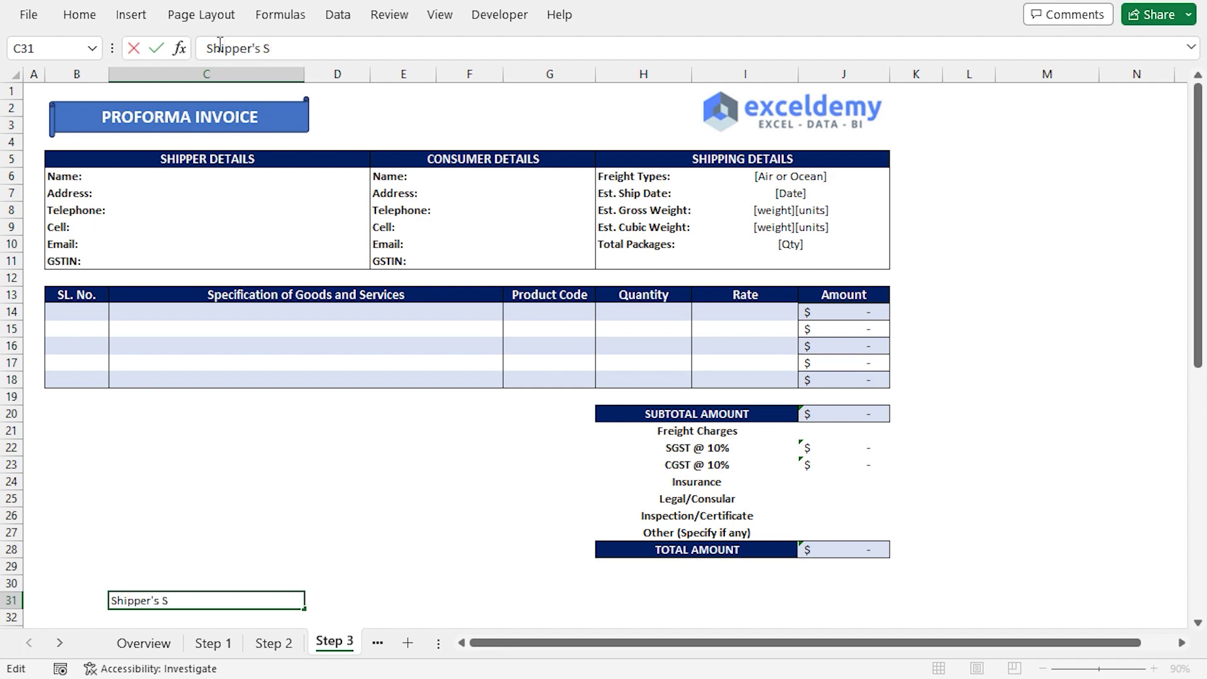
Finish the Shipper's Signature label in C31 and give it a top-border signing line
type("ature")
key("Return")
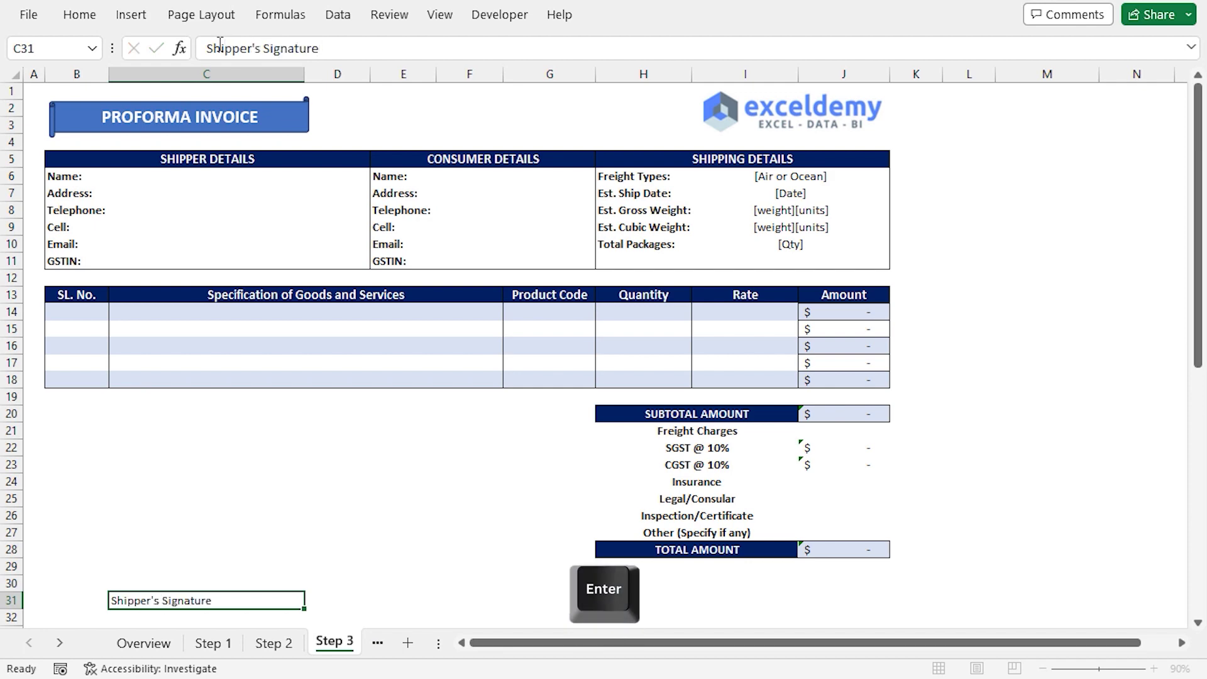
left_click(157, 602)
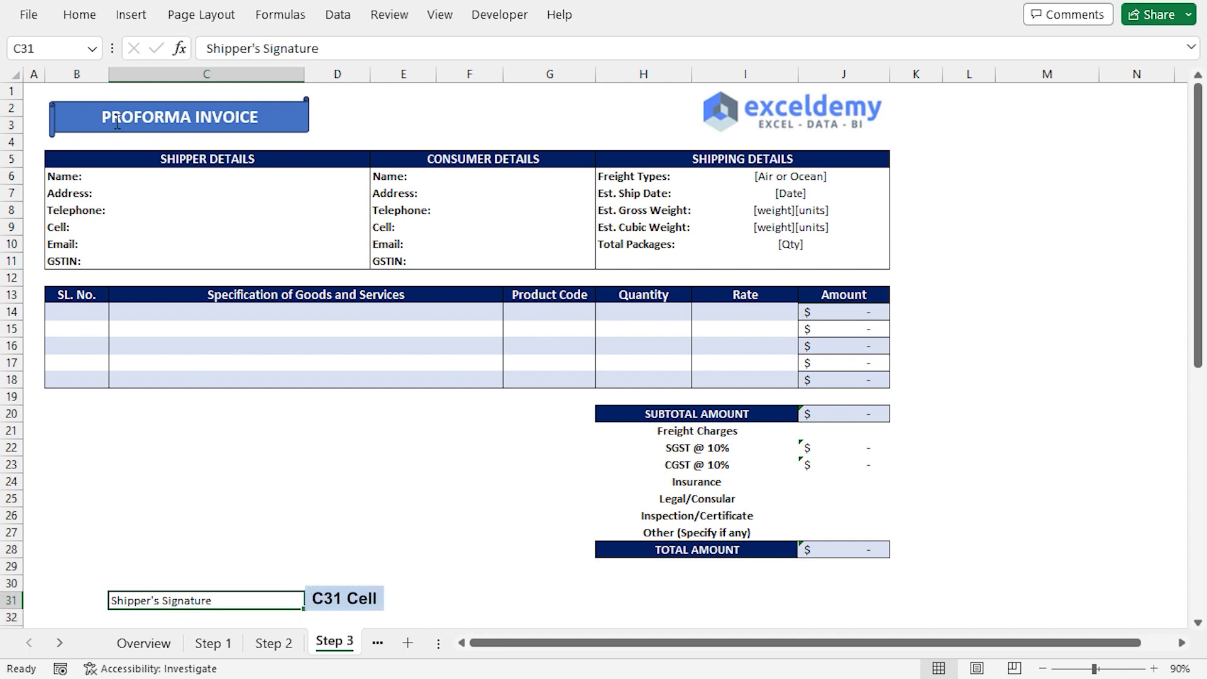
left_click(80, 17)
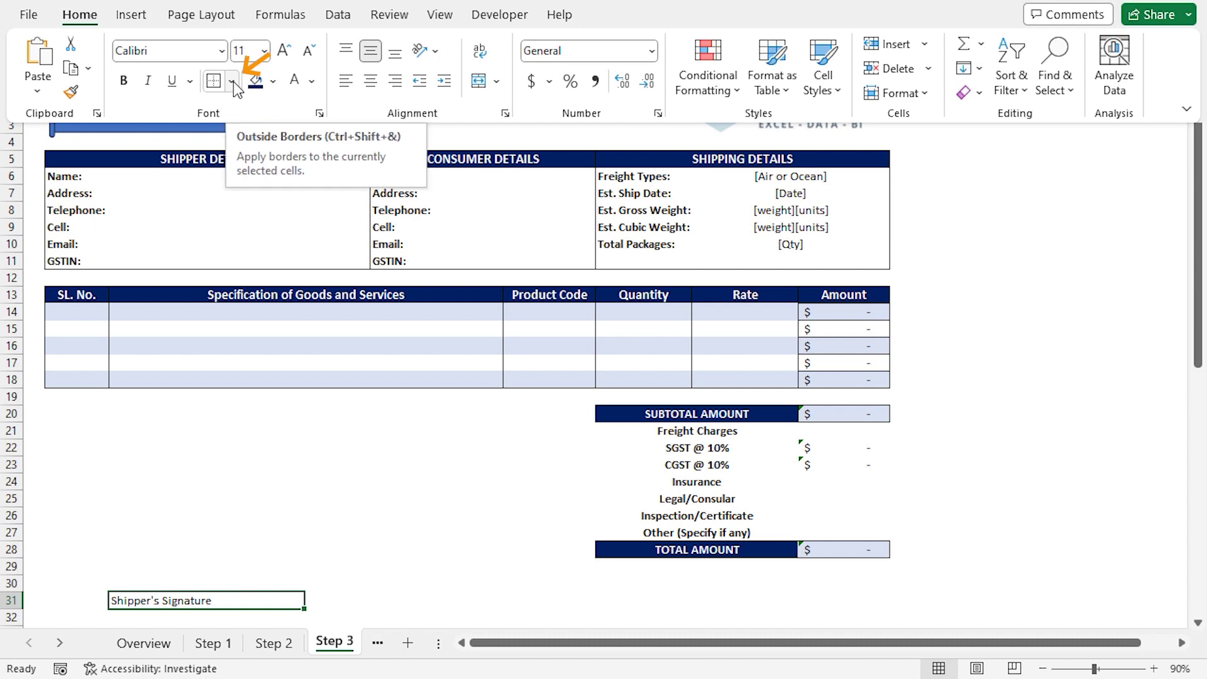
left_click(233, 82)
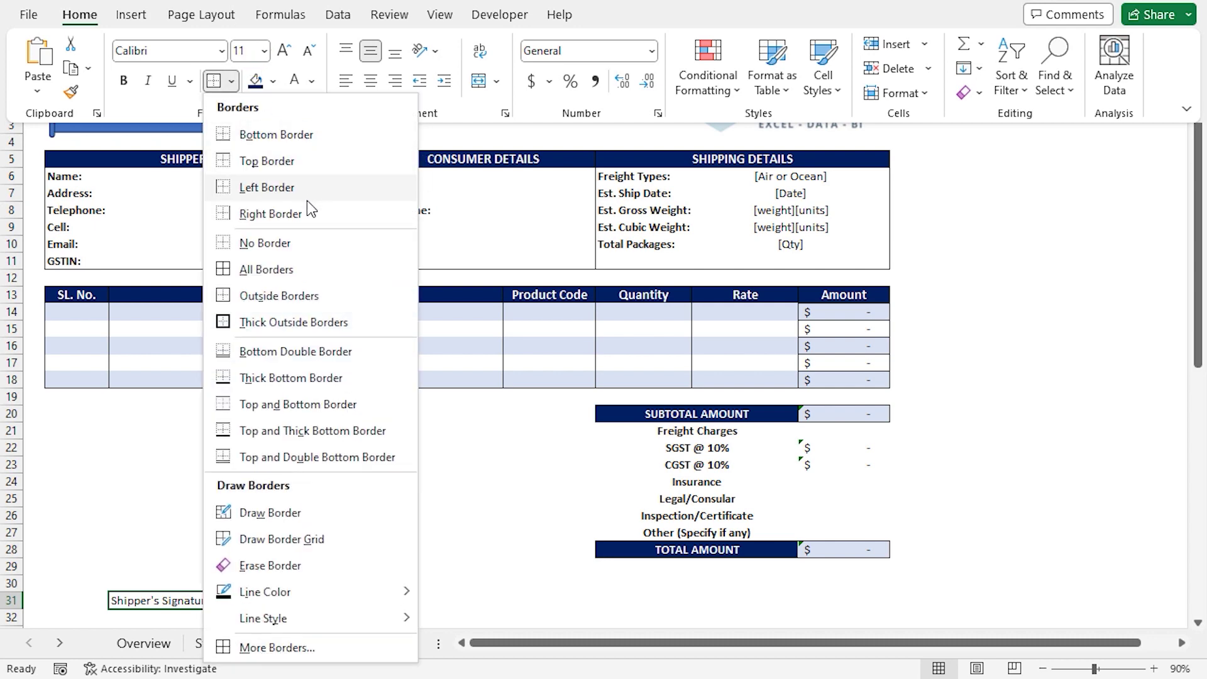
left_click(258, 163)
left_click(637, 599)
Merge and center H31:I31 and label it Consumer's Signature
left_click_drag(637, 599, 717, 601)
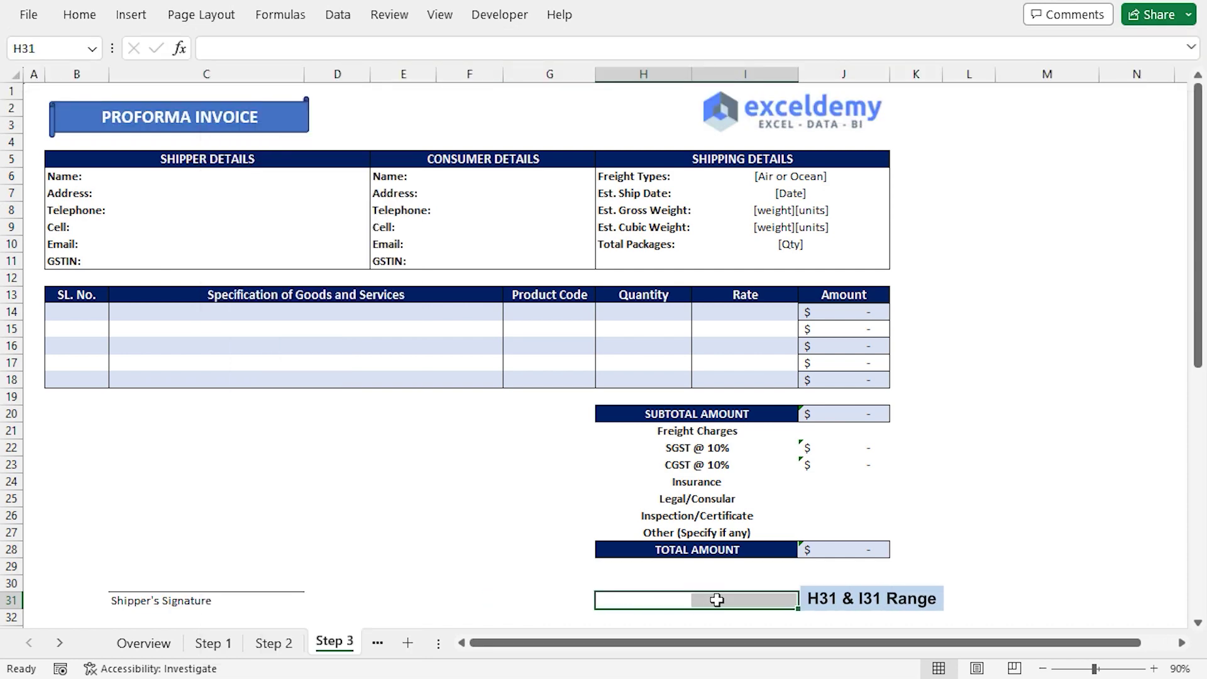
left_click(79, 15)
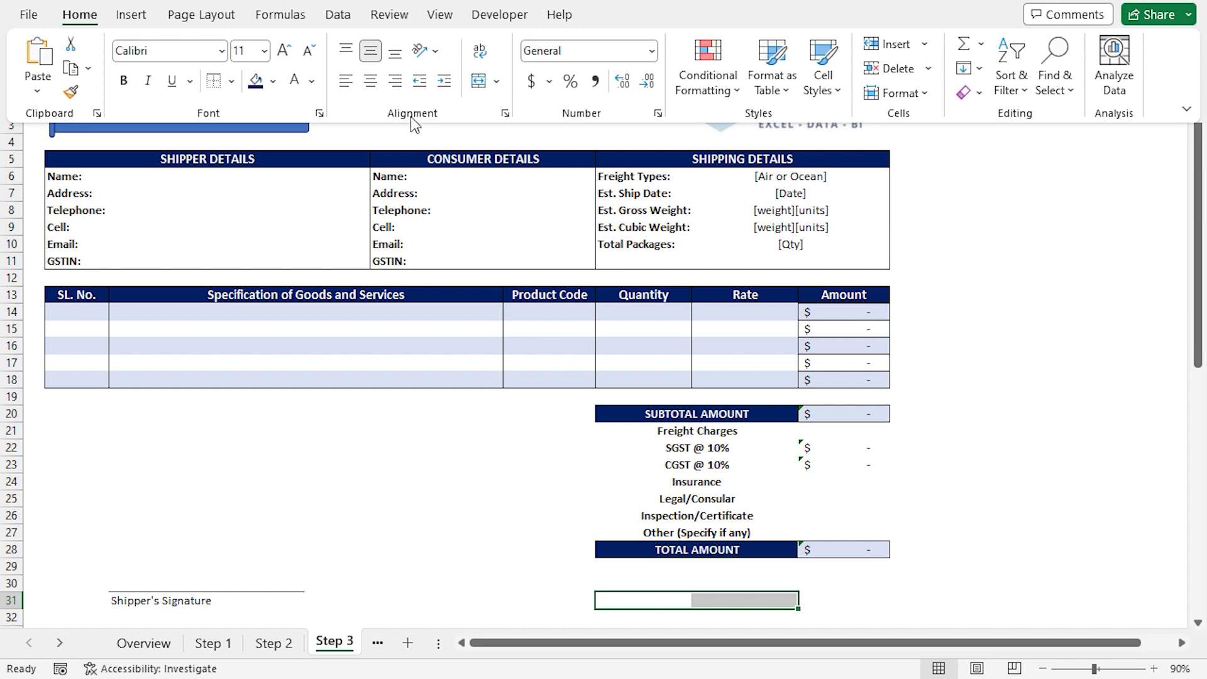
left_click(477, 82)
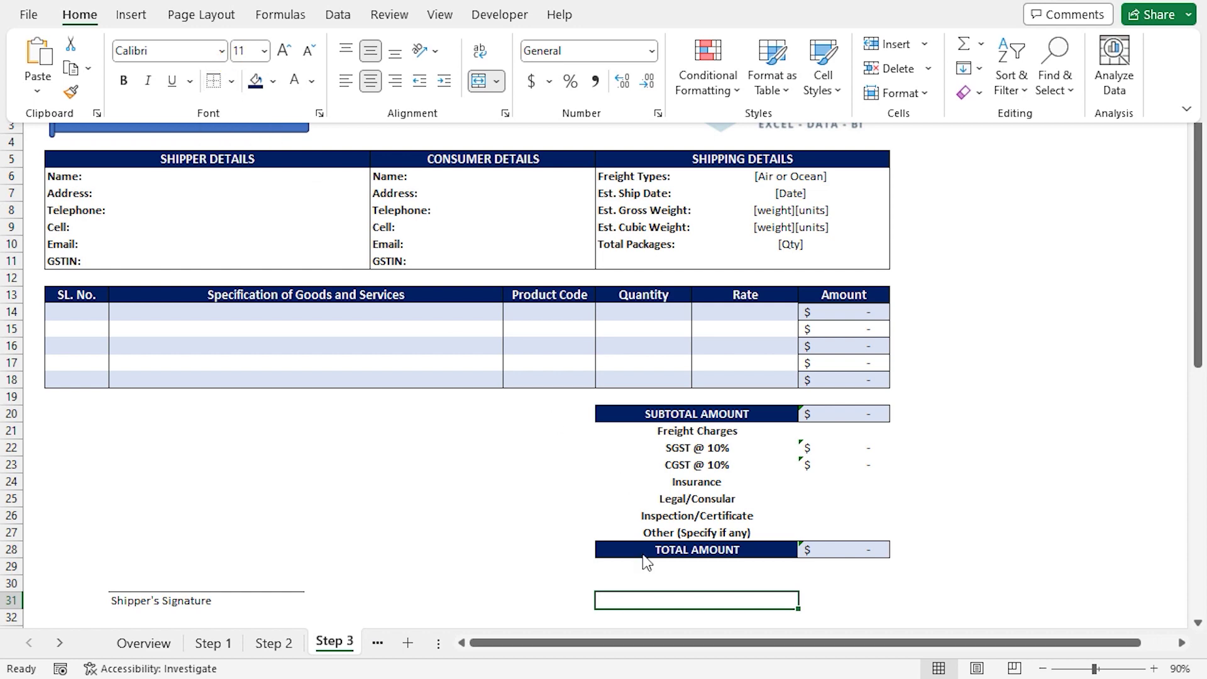
left_click(644, 605)
left_click(233, 51)
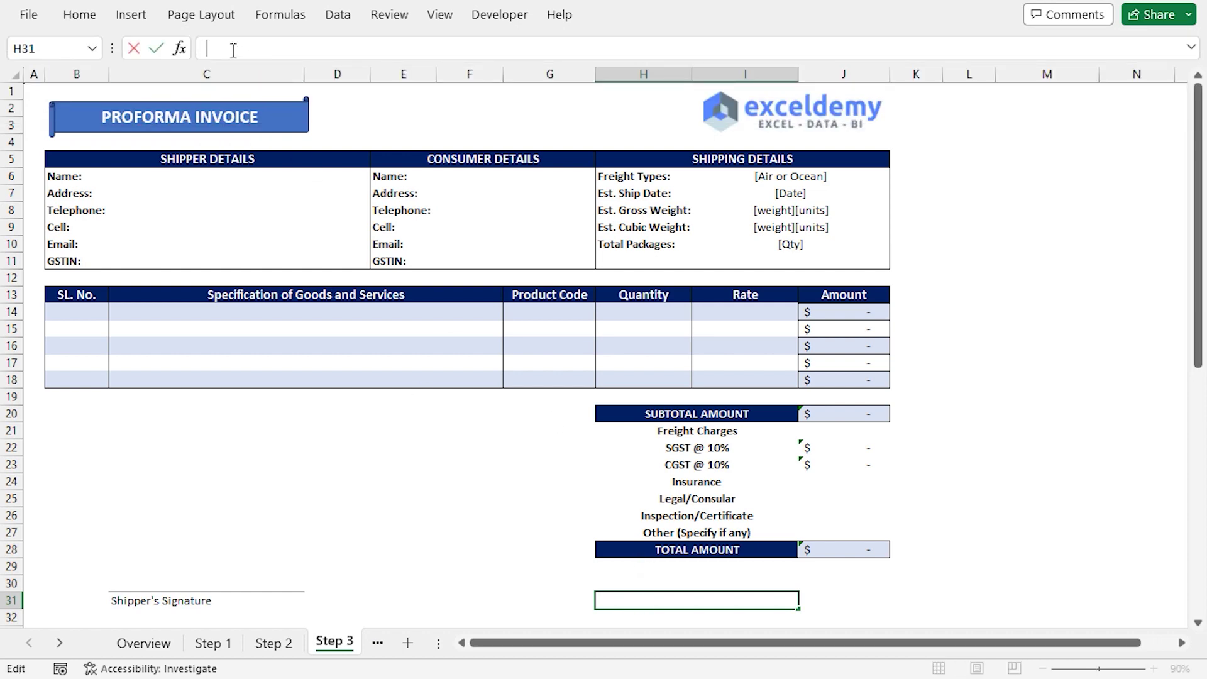
type("Consumer's Signature")
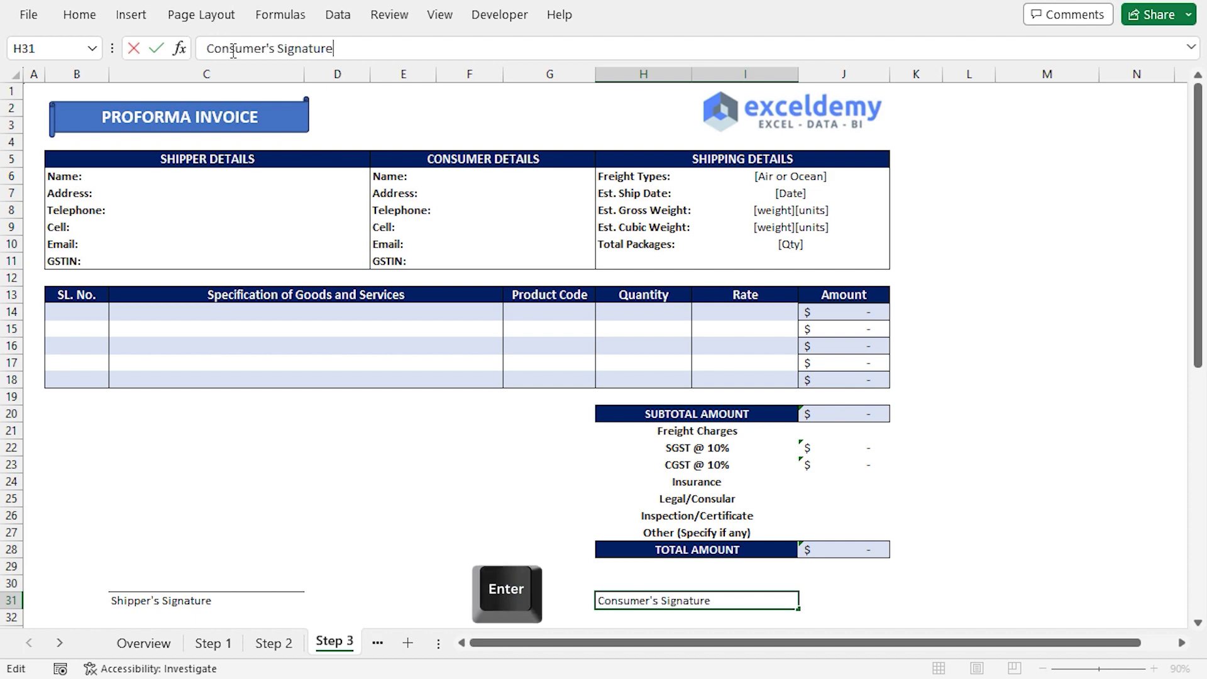
key("Return")
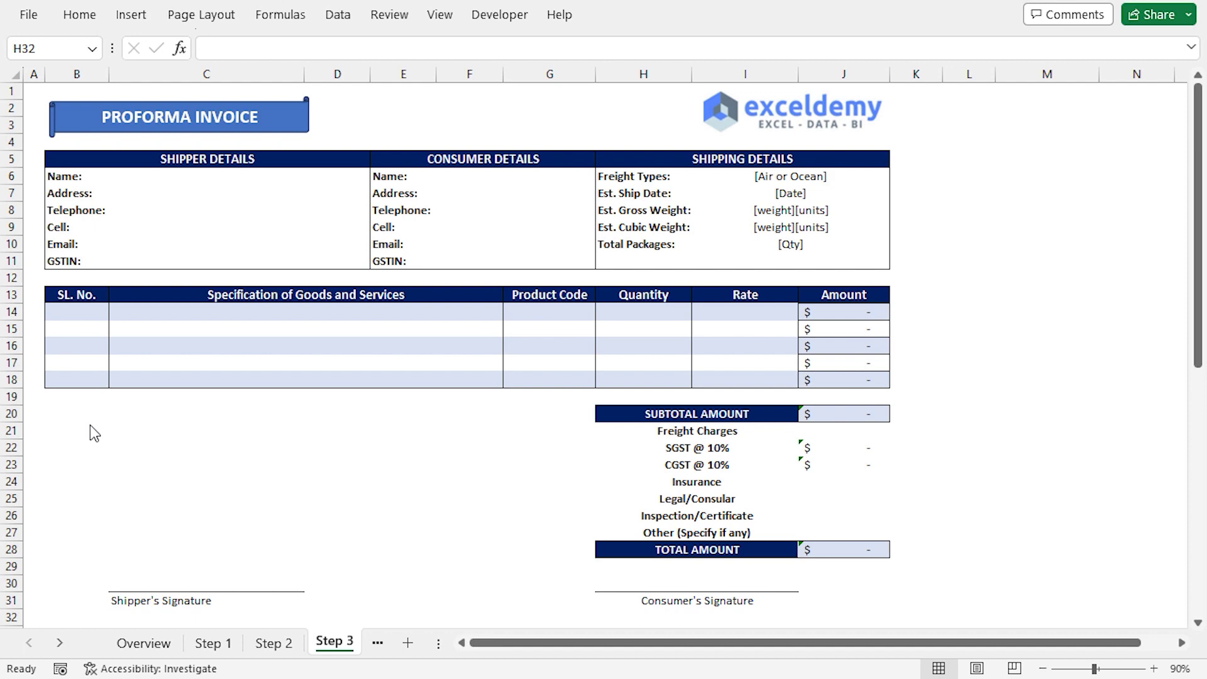
Pick the Rectangle shape from Recently Used Shapes in the Insert Shapes gallery
left_click(129, 15)
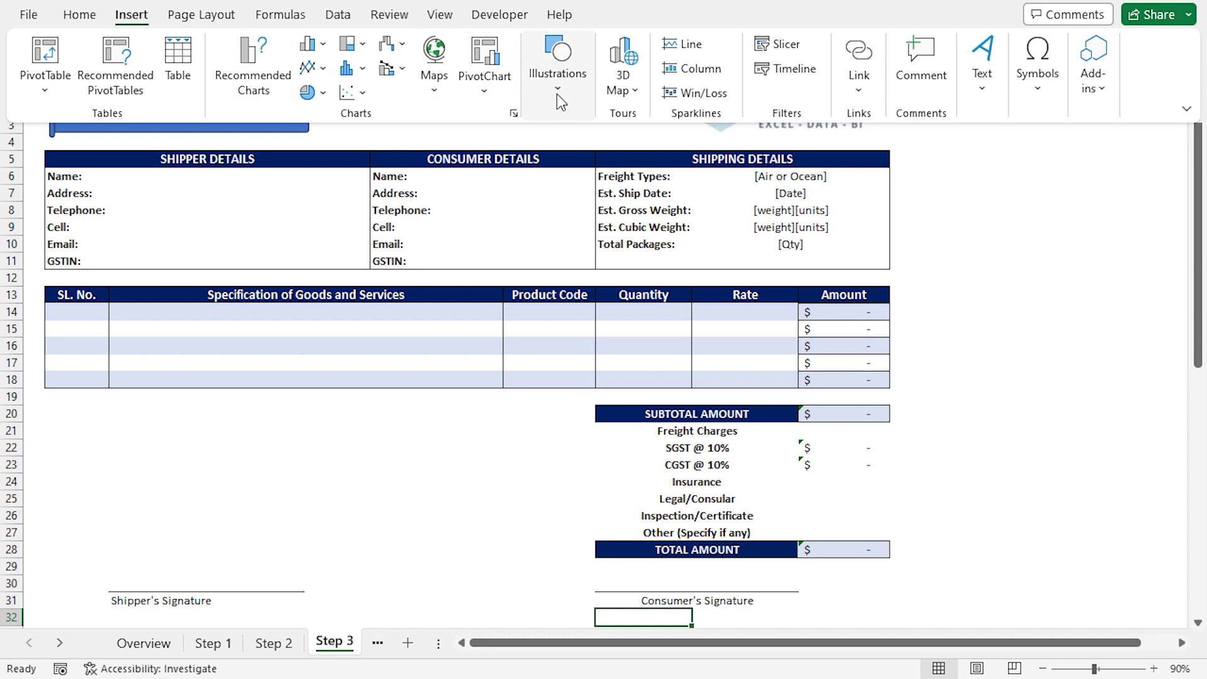
left_click(562, 91)
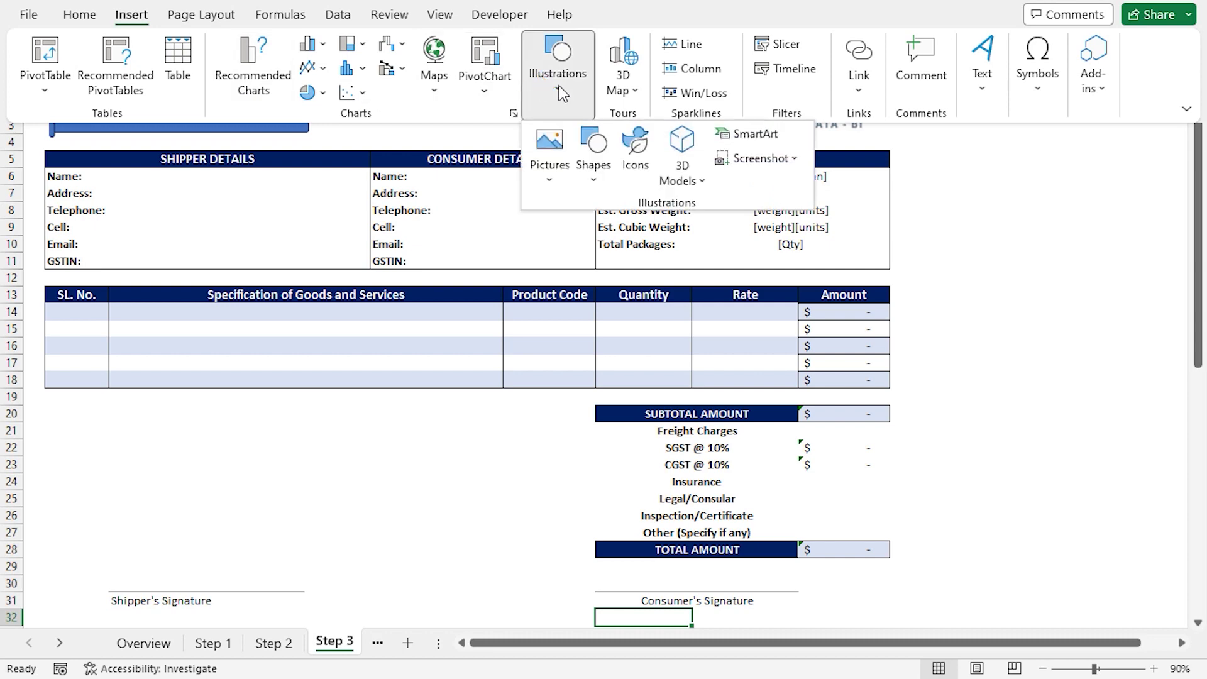
left_click(595, 162)
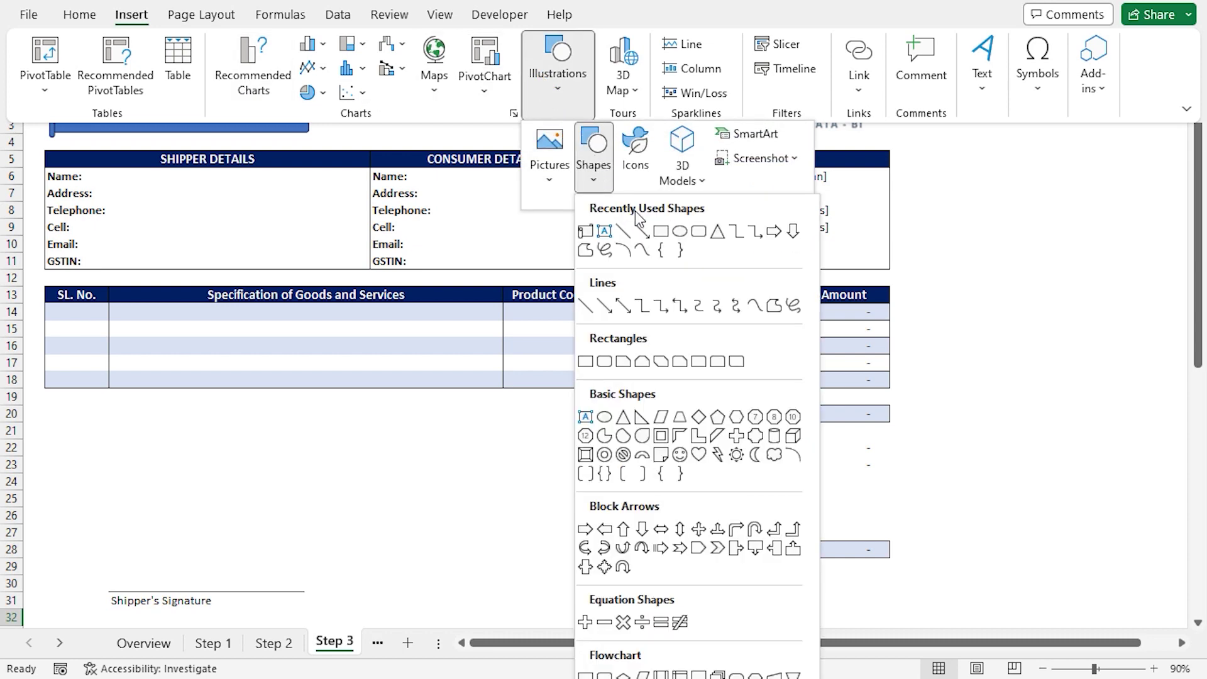
left_click(660, 233)
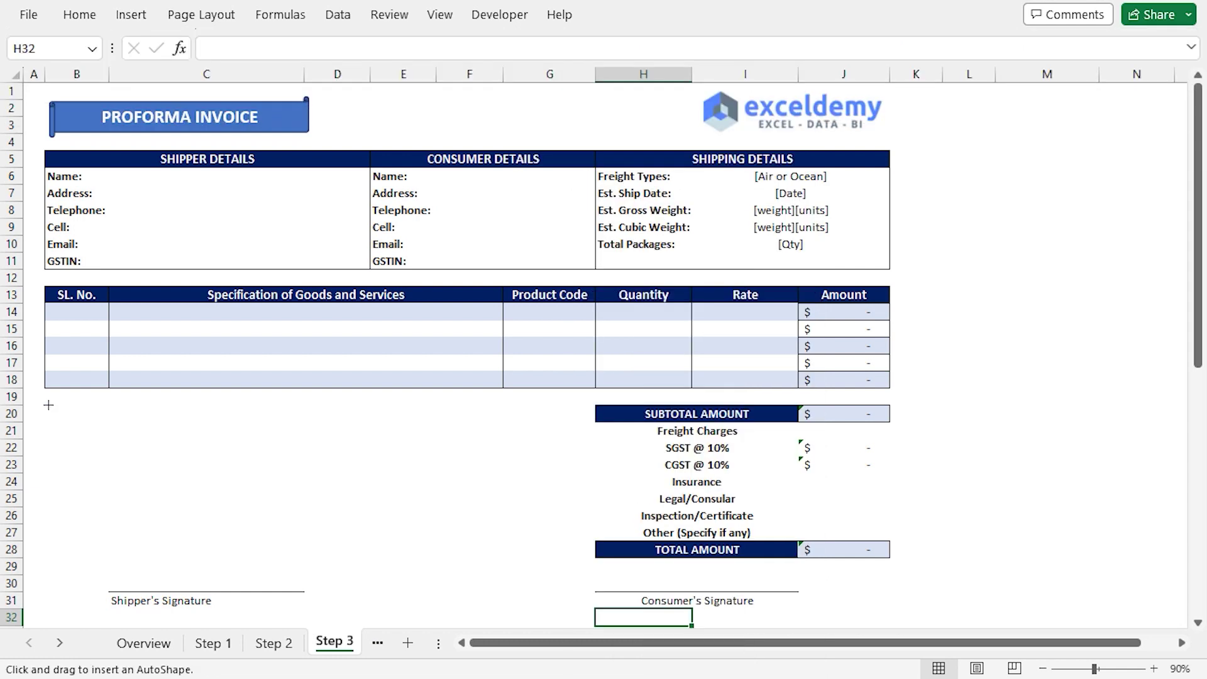
Draw a rectangle across rows 20–23 left of the totals, with No Fill and No Outline
left_click_drag(47, 404, 512, 461)
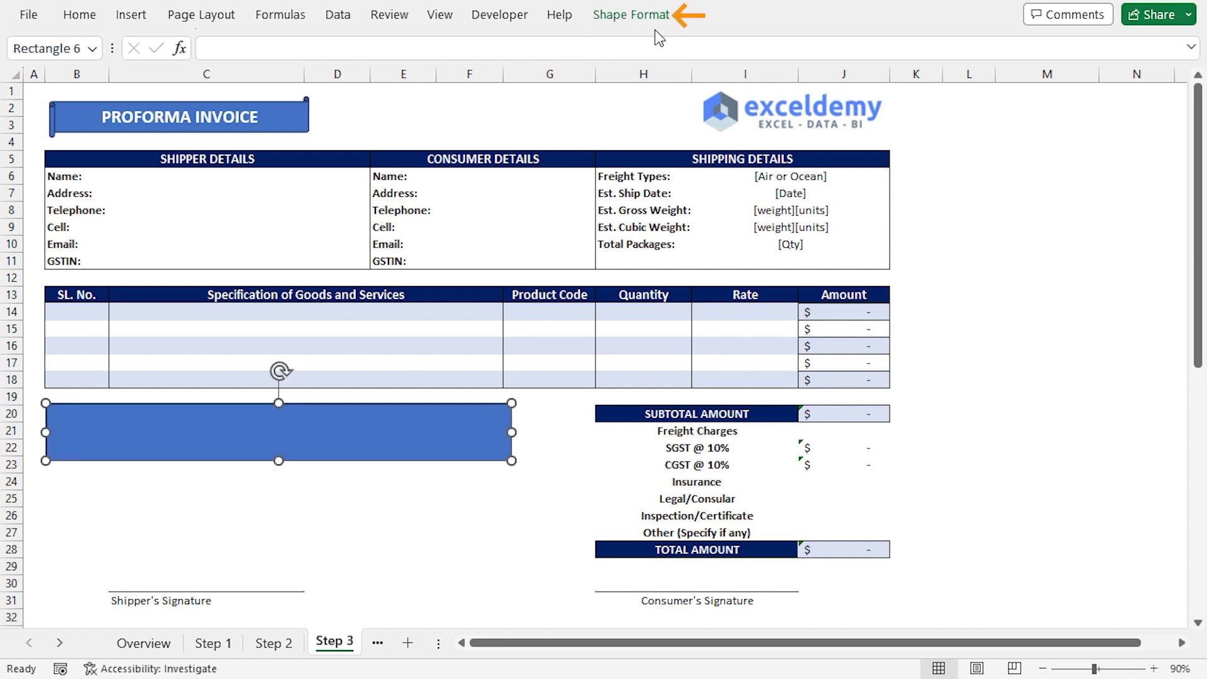
left_click(628, 20)
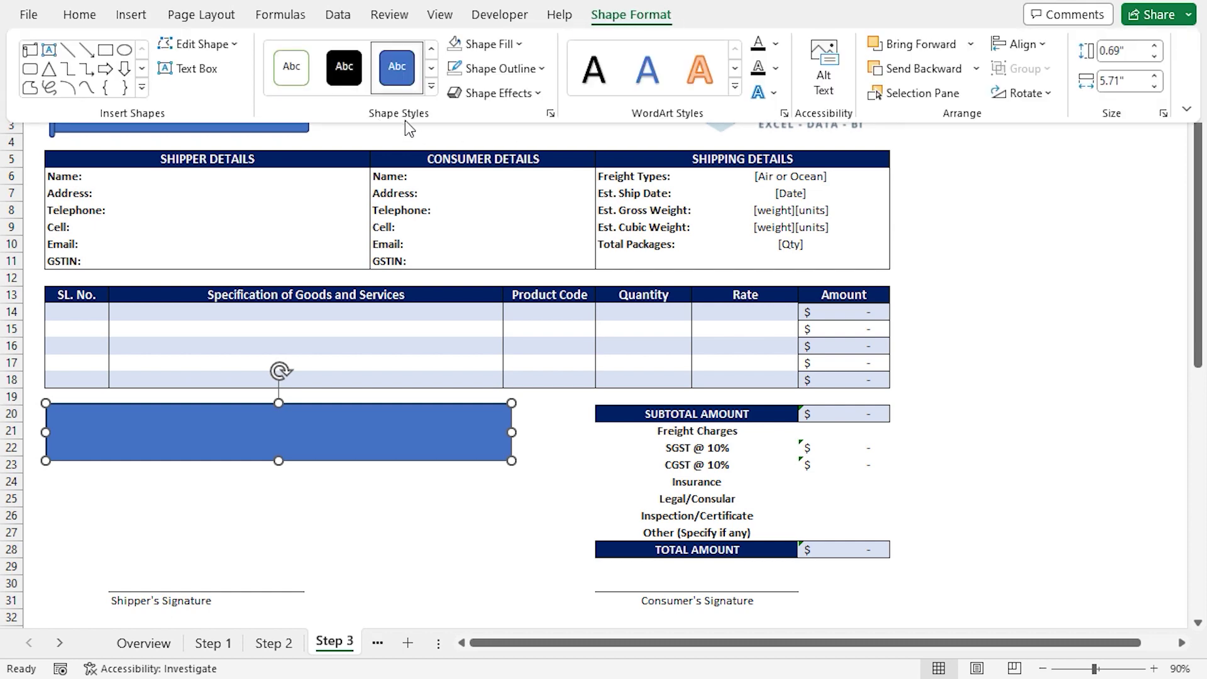
left_click(518, 44)
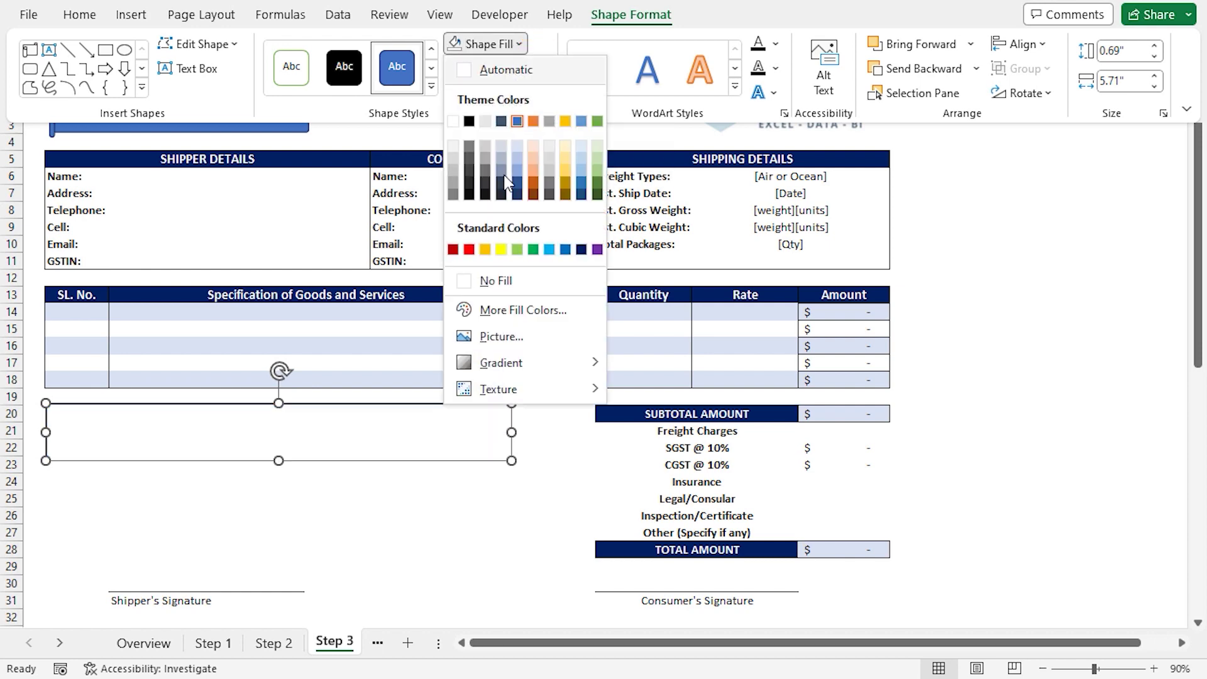
left_click(497, 283)
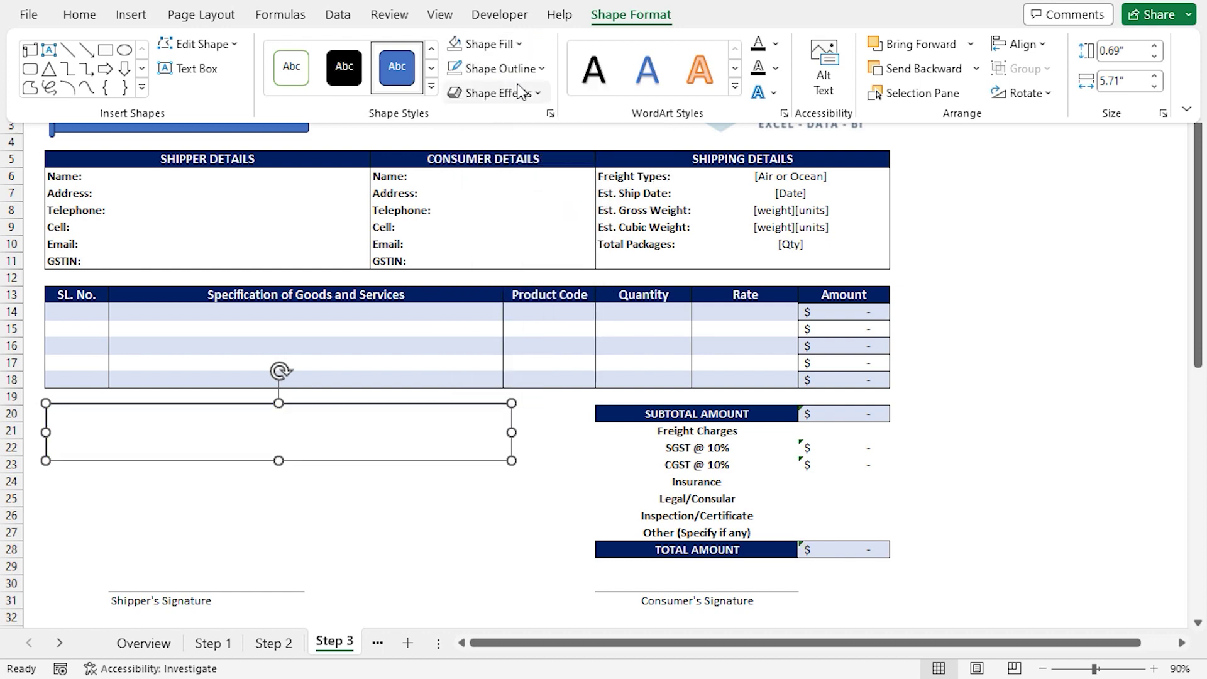
left_click(540, 69)
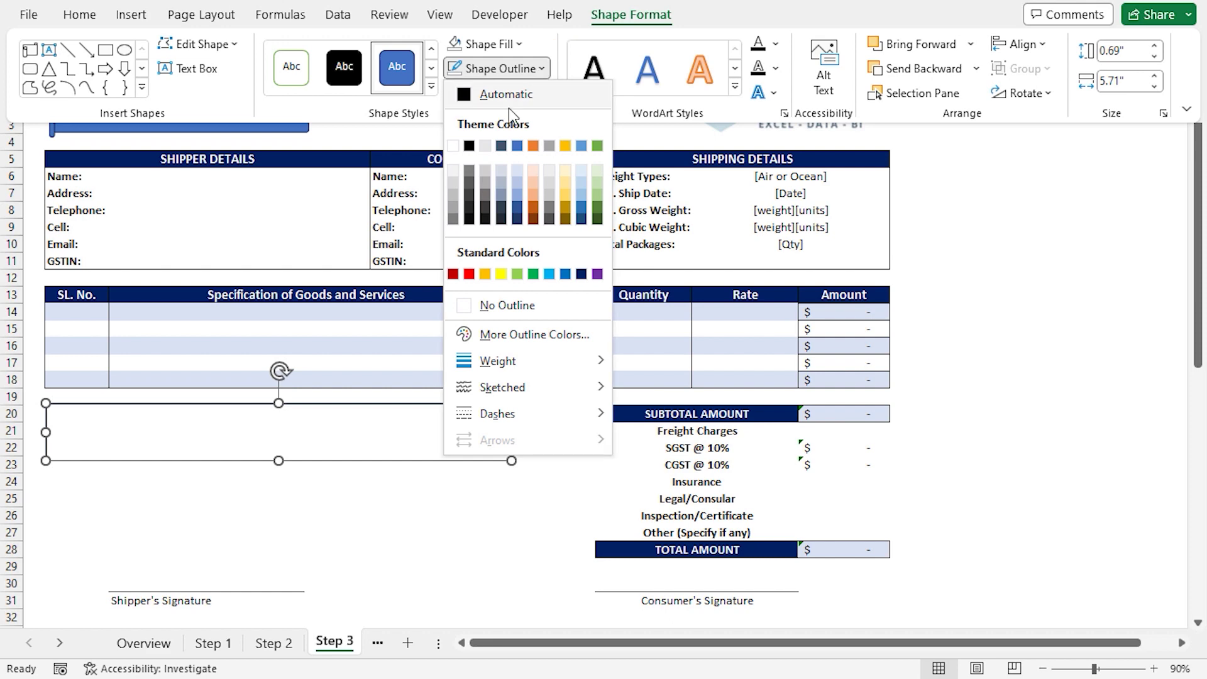
left_click(506, 306)
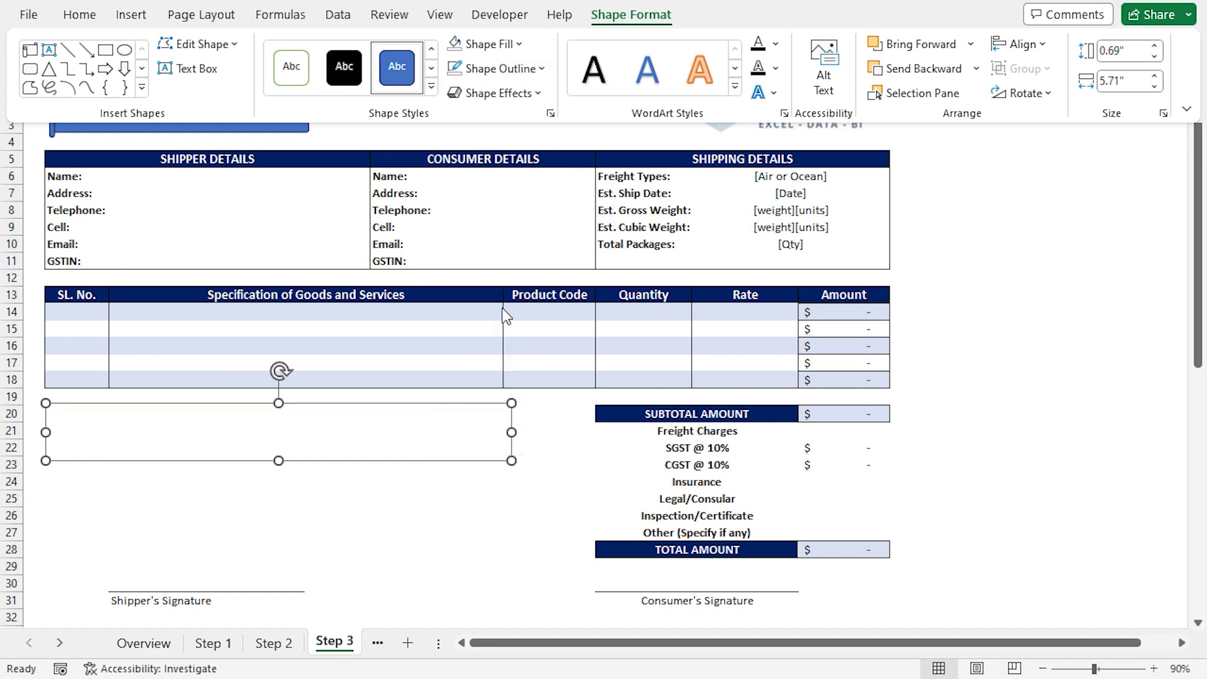
right_click(318, 407)
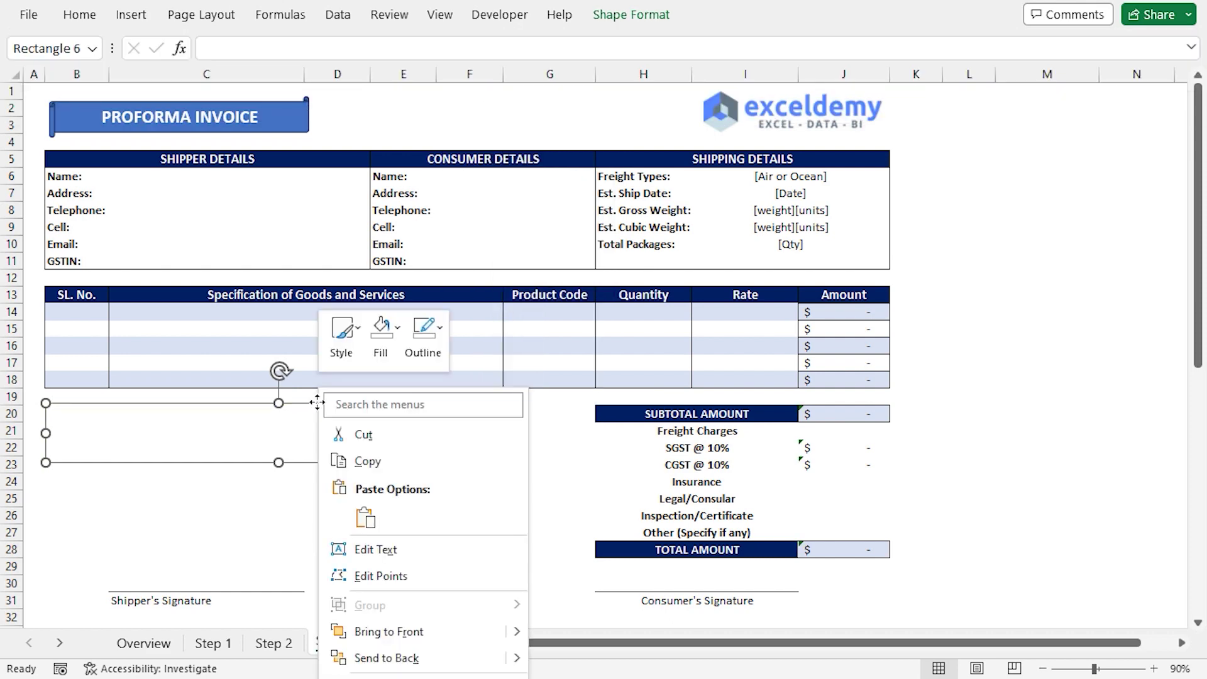
Paste the disclaimer into the box, make it black size 9, and nudge the box up-left
left_click(380, 551)
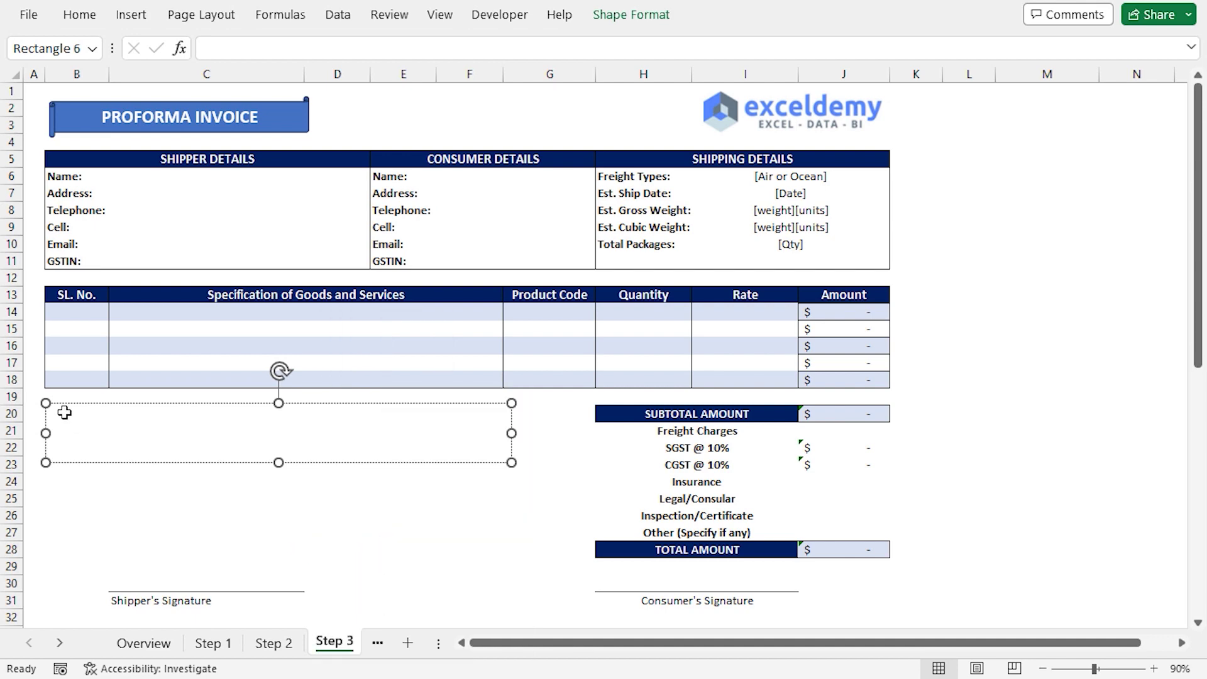
key("ctrl+v")
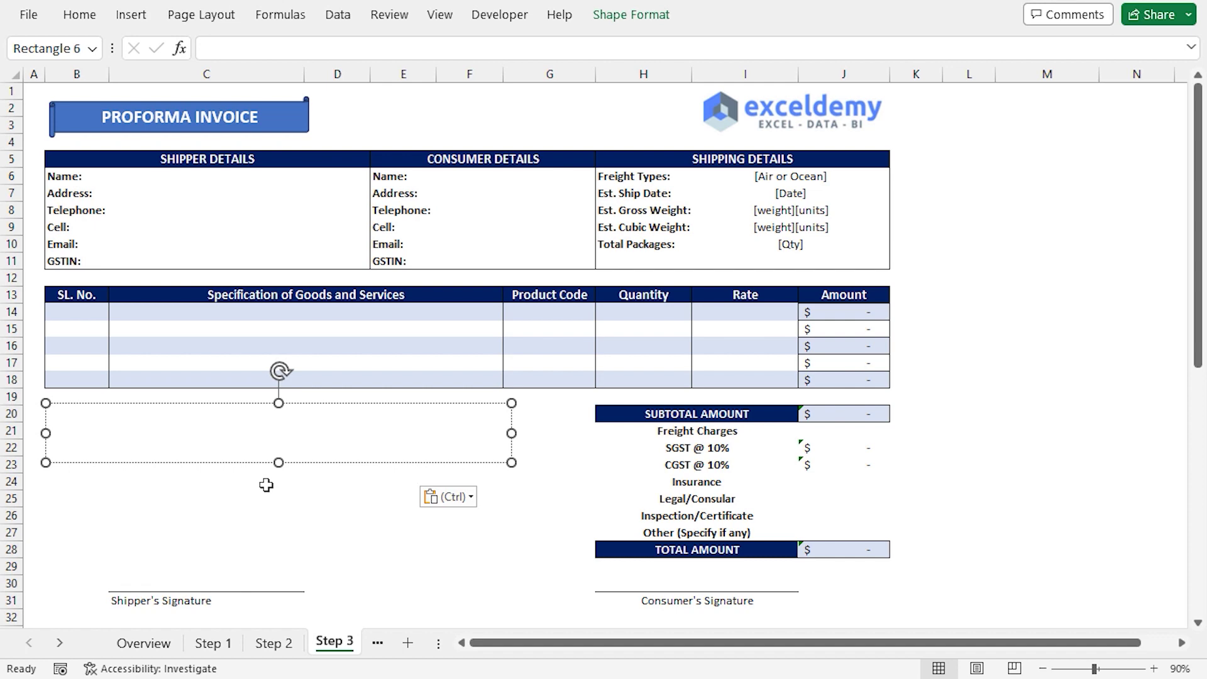
key("ctrl+a")
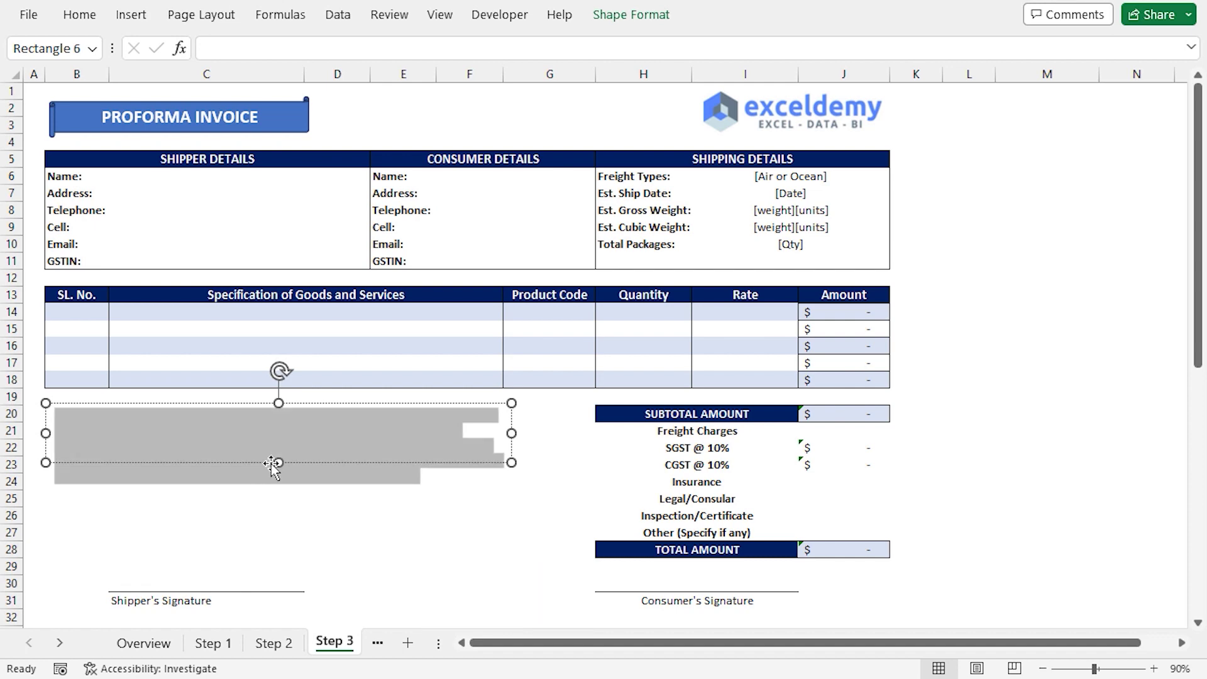
left_click(86, 22)
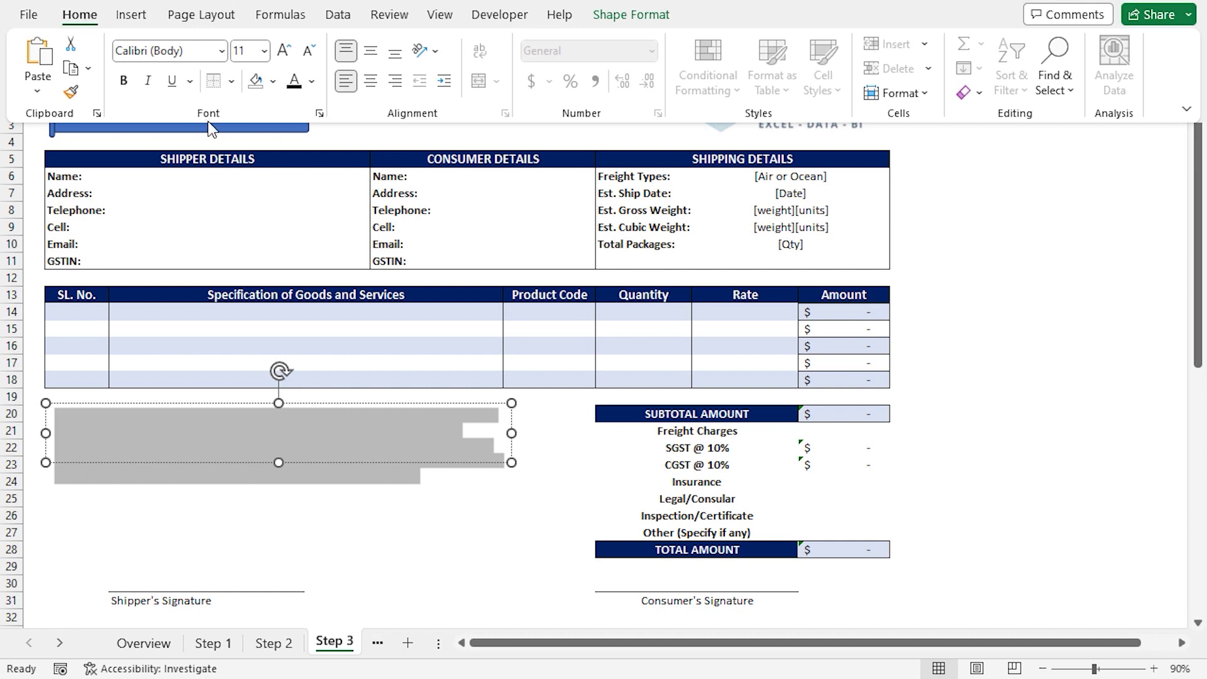
left_click(312, 85)
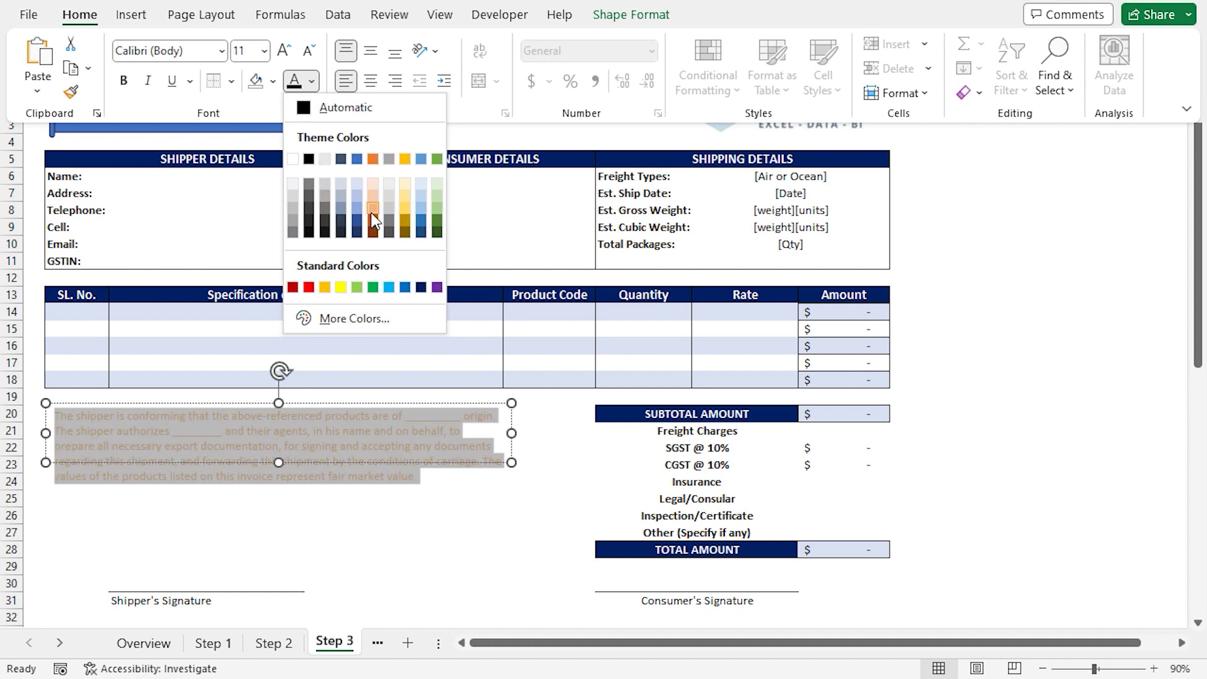
left_click(309, 159)
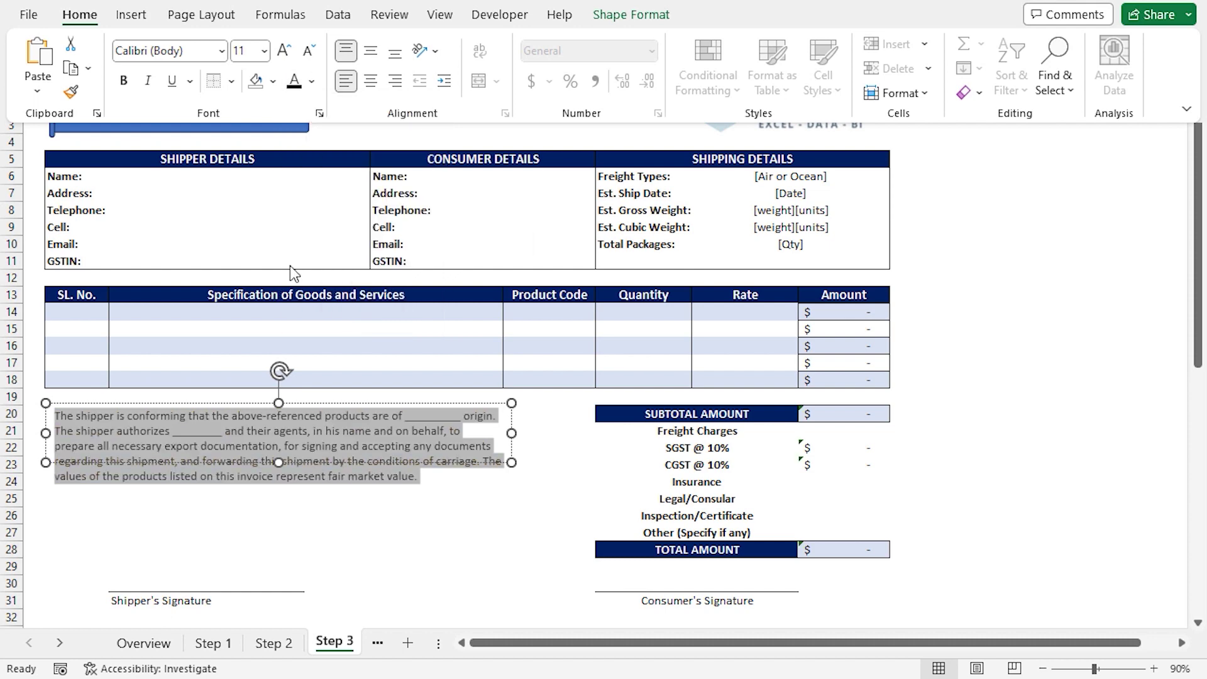
left_click(308, 52)
left_click(309, 51)
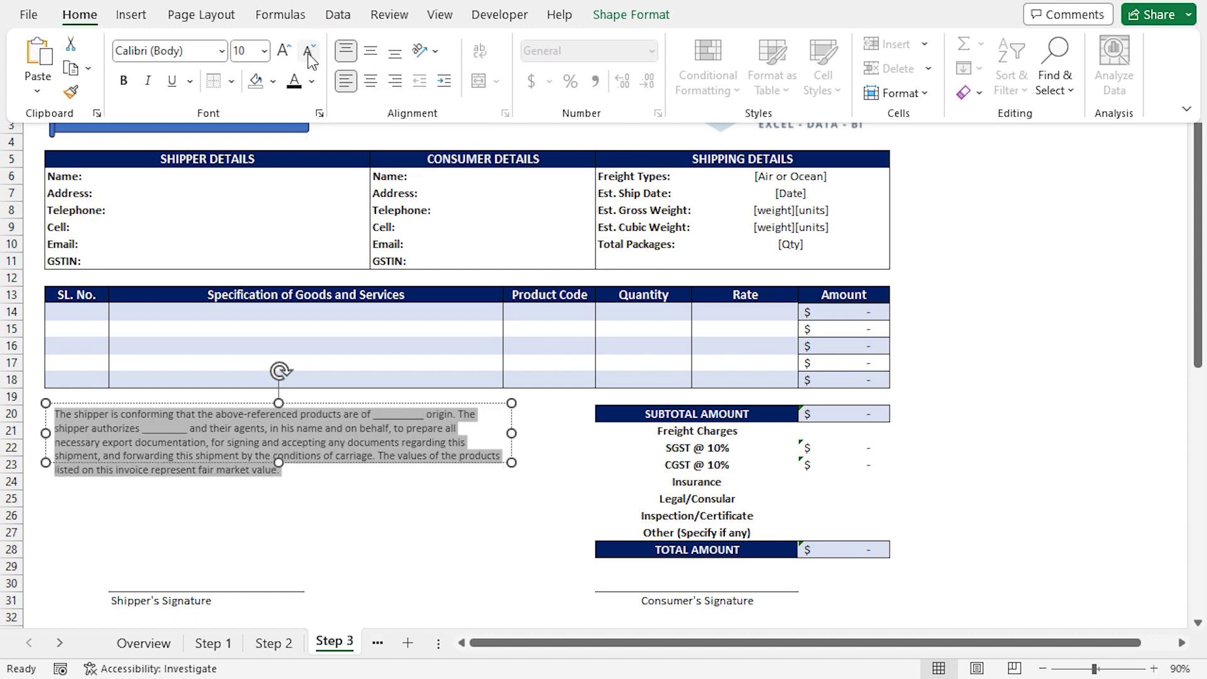
left_click(308, 430)
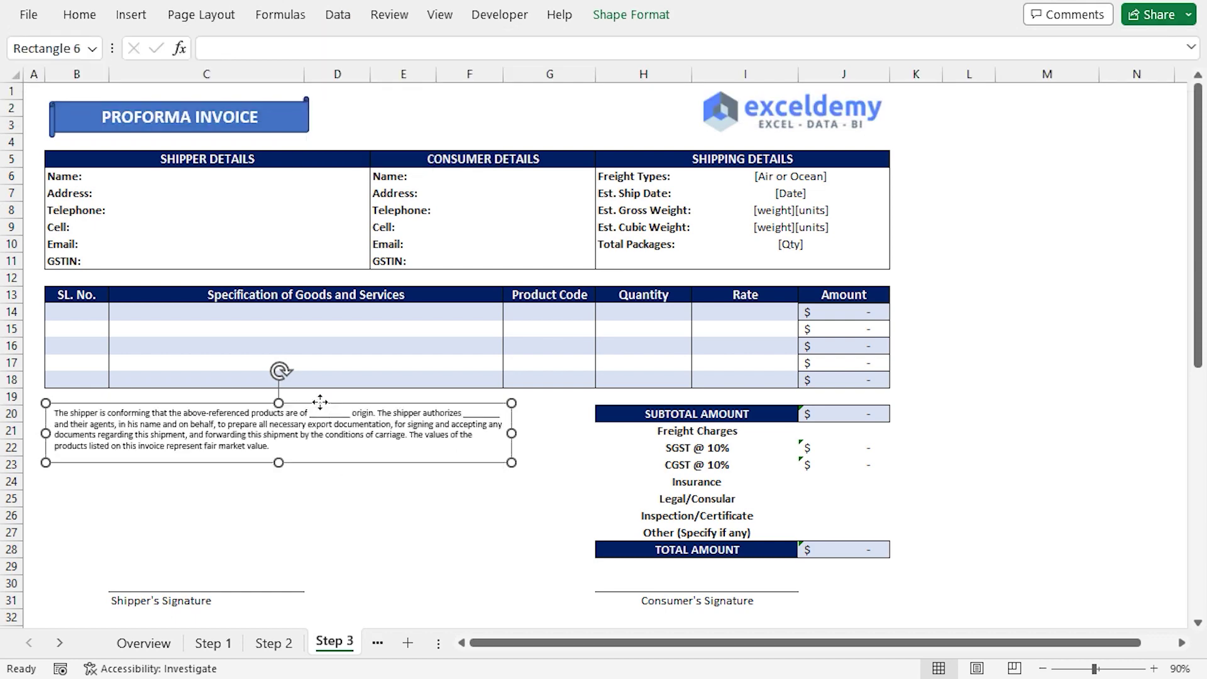
left_click_drag(322, 400, 315, 399)
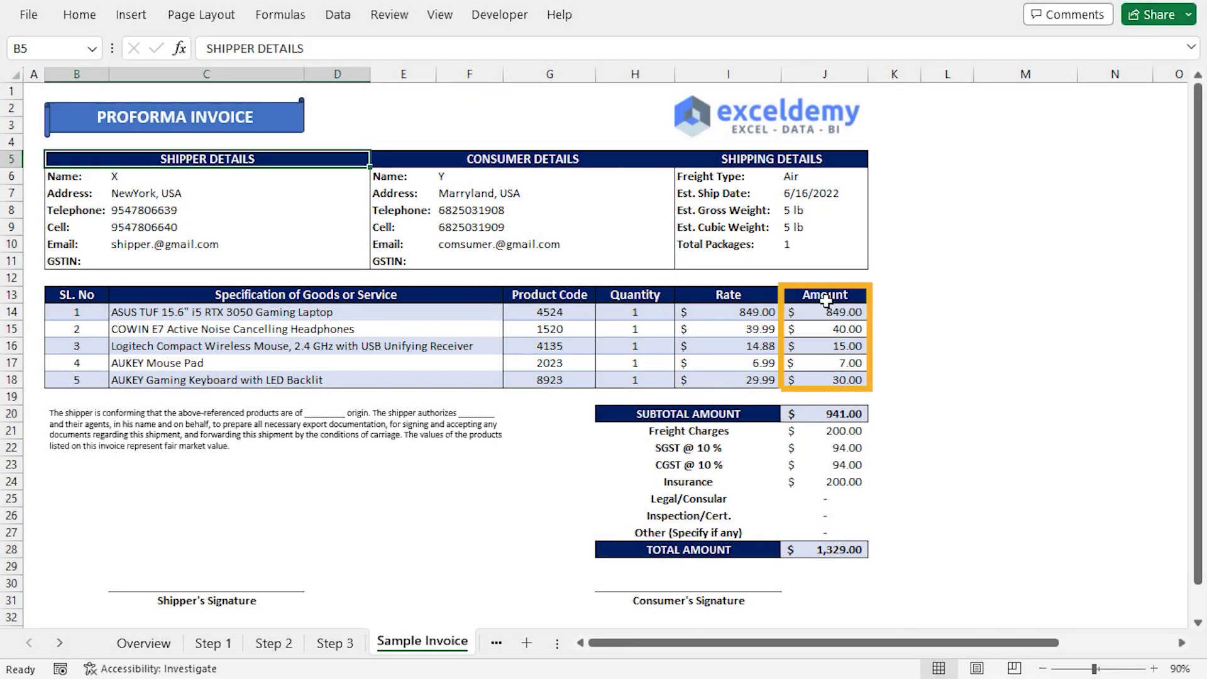
left_click(658, 294)
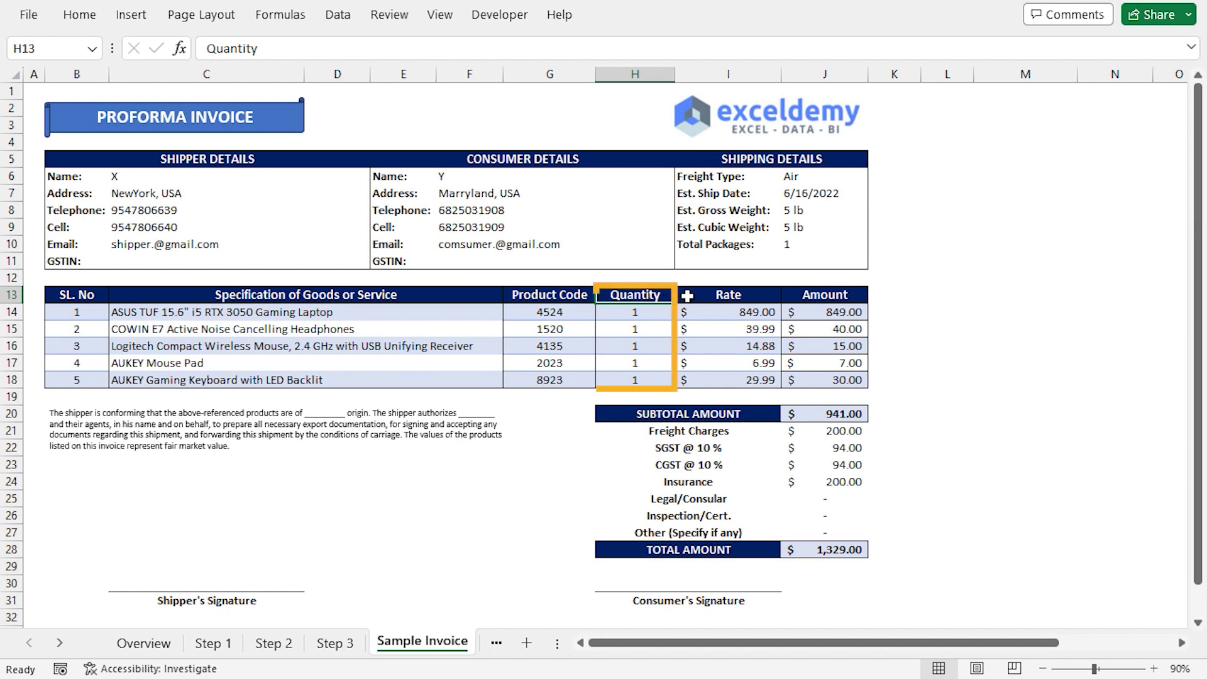
left_click(738, 297)
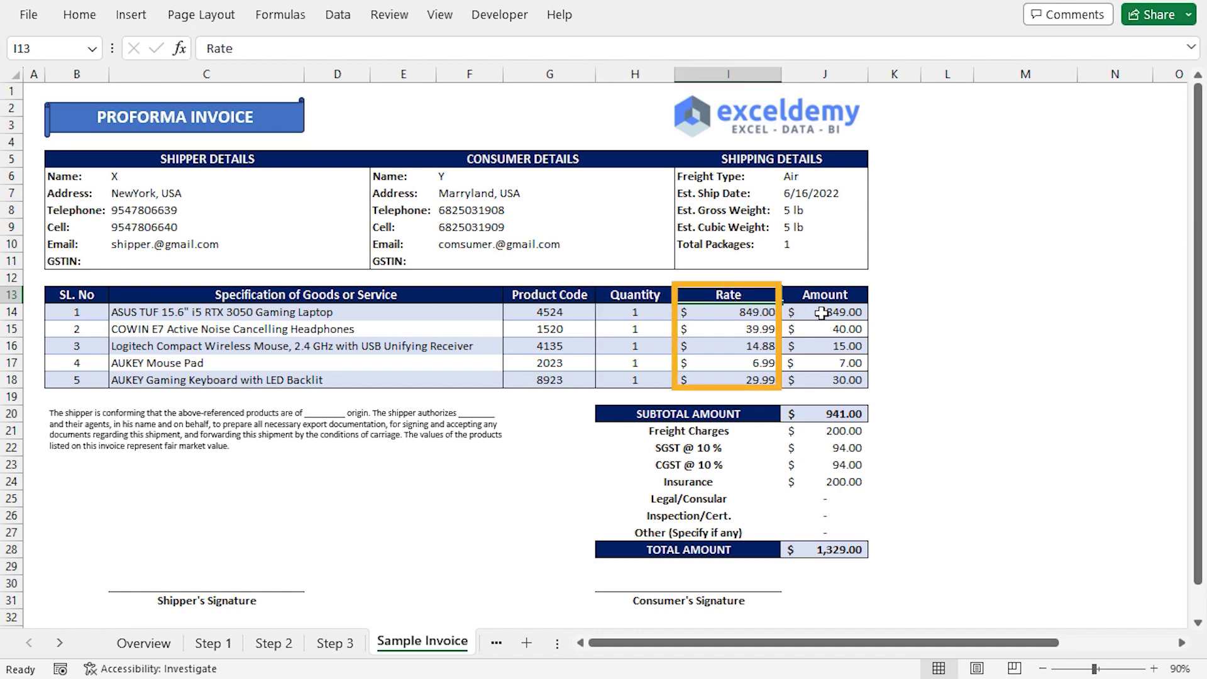
left_click_drag(846, 311, 841, 374)
left_click(743, 417)
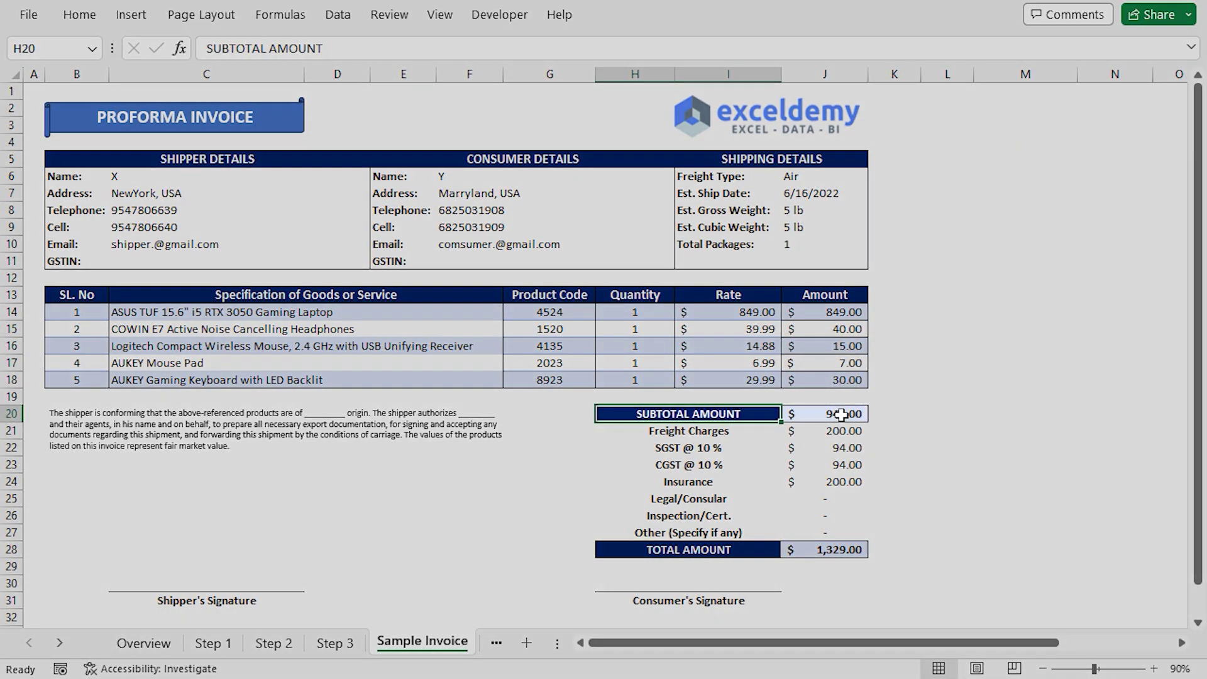
left_click(833, 417)
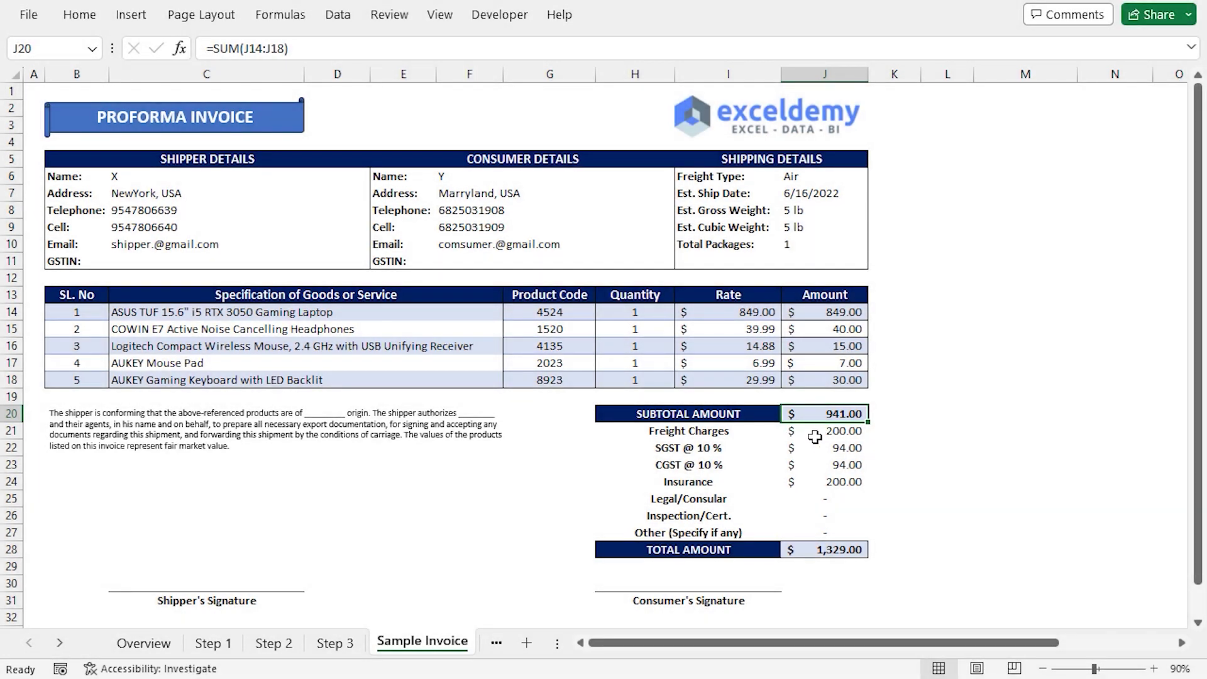
left_click(695, 434)
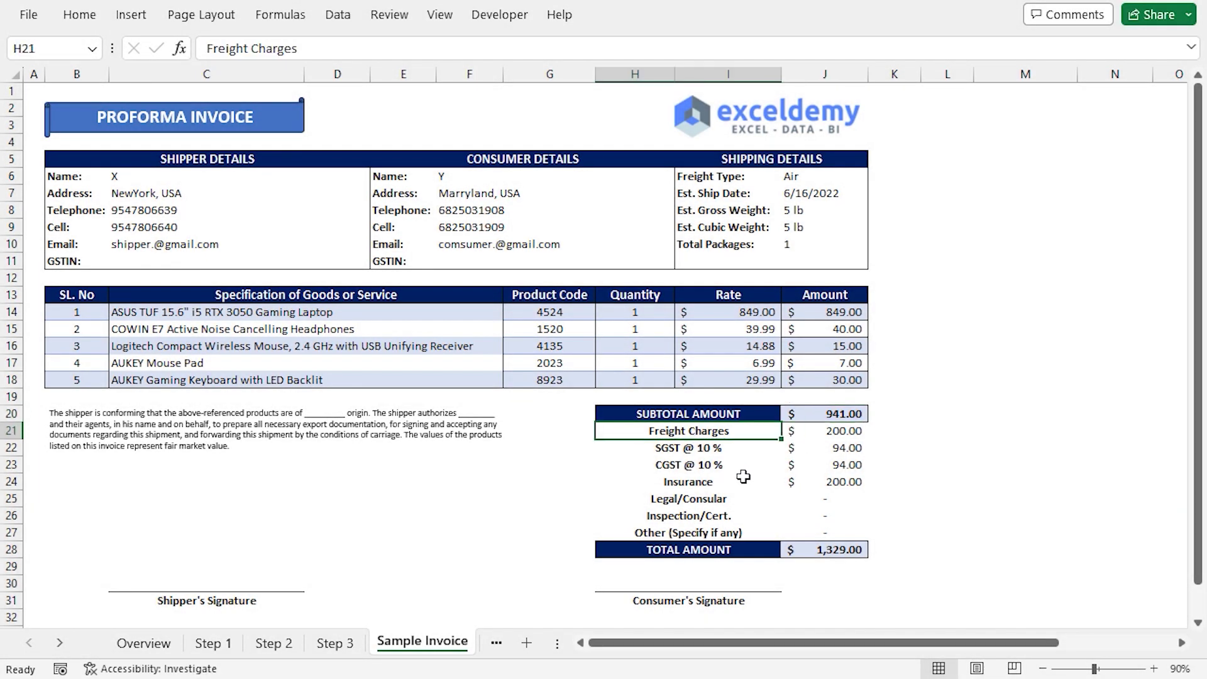
left_click(705, 482)
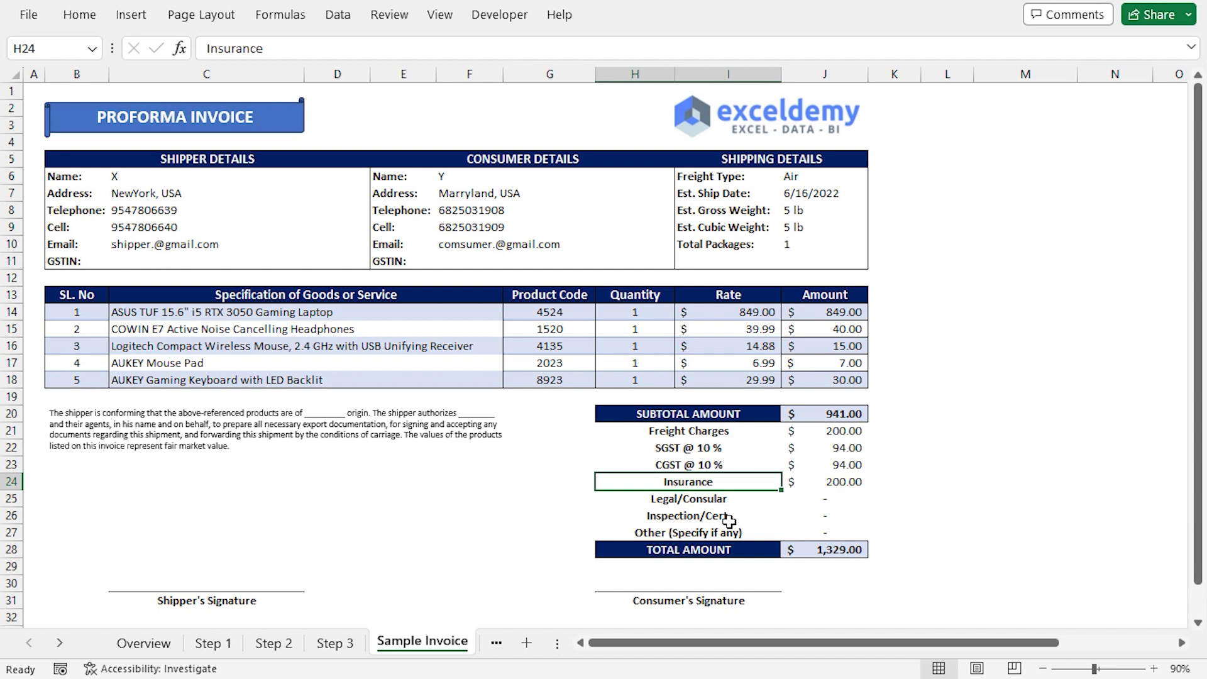
left_click(845, 449)
left_click(704, 449)
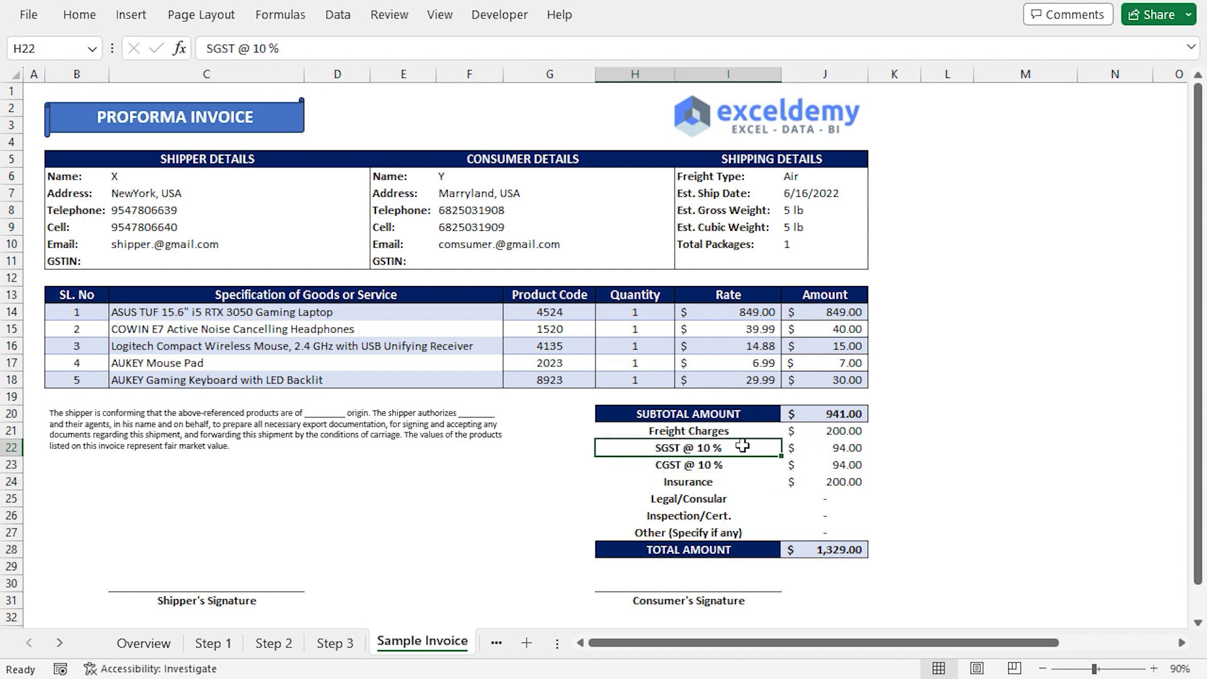
left_click(690, 466)
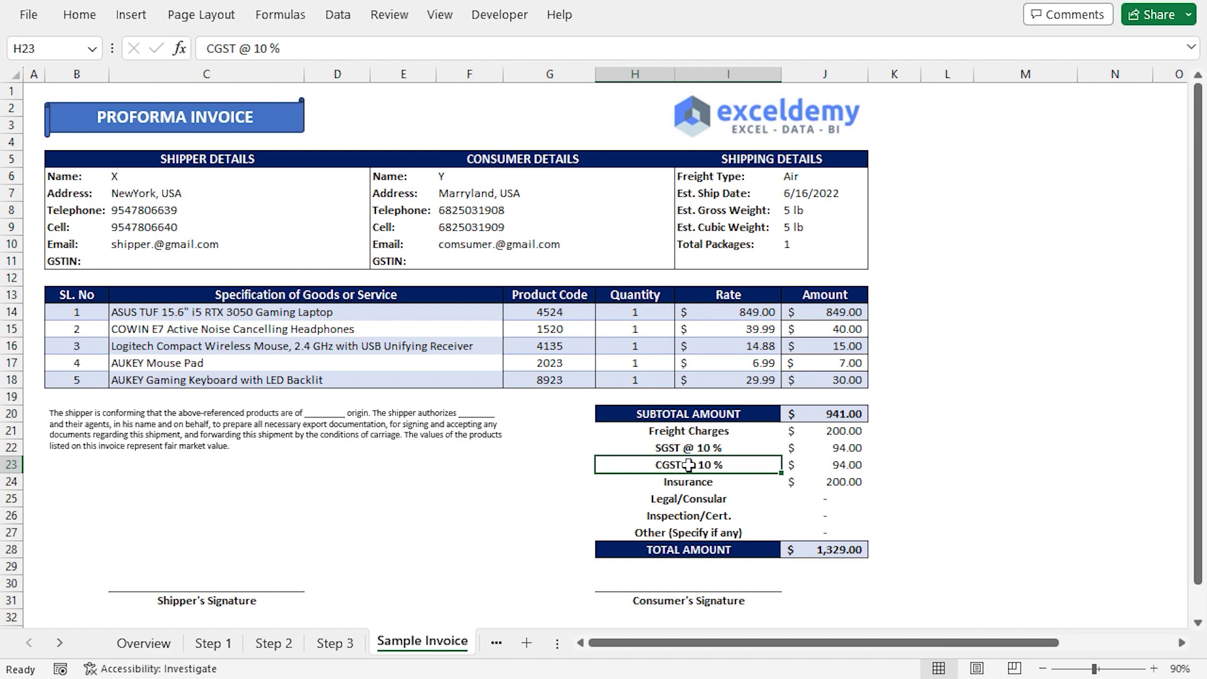
left_click(821, 413)
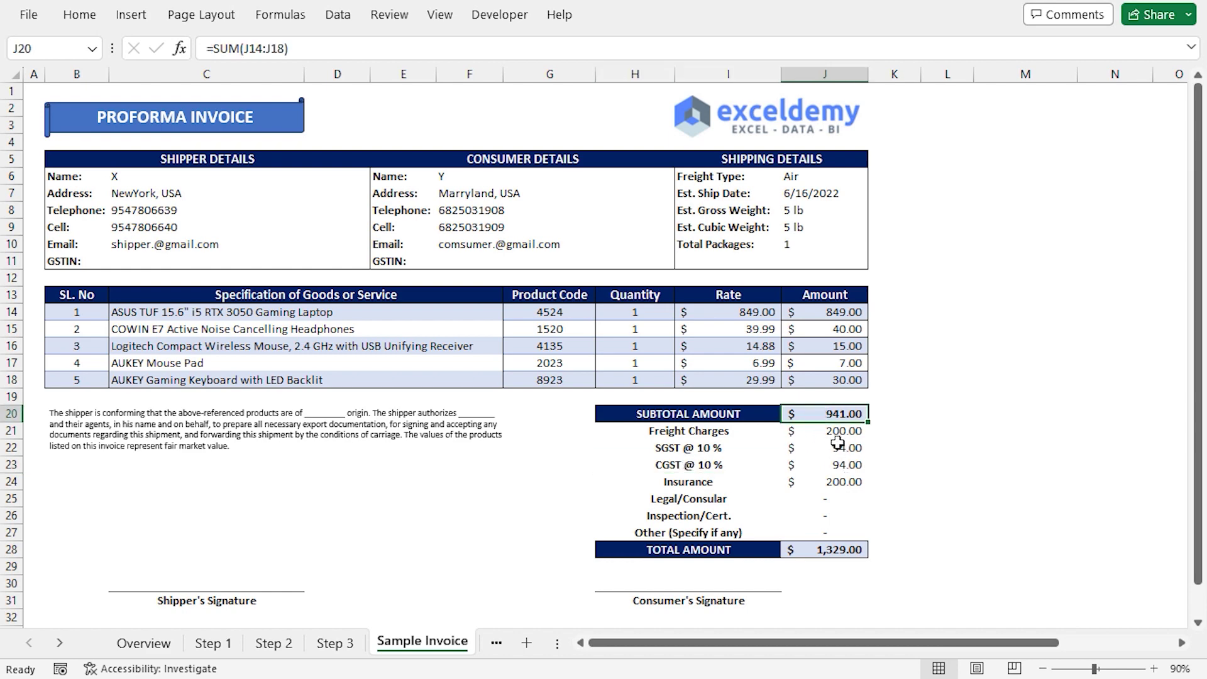
left_click_drag(838, 434, 847, 512)
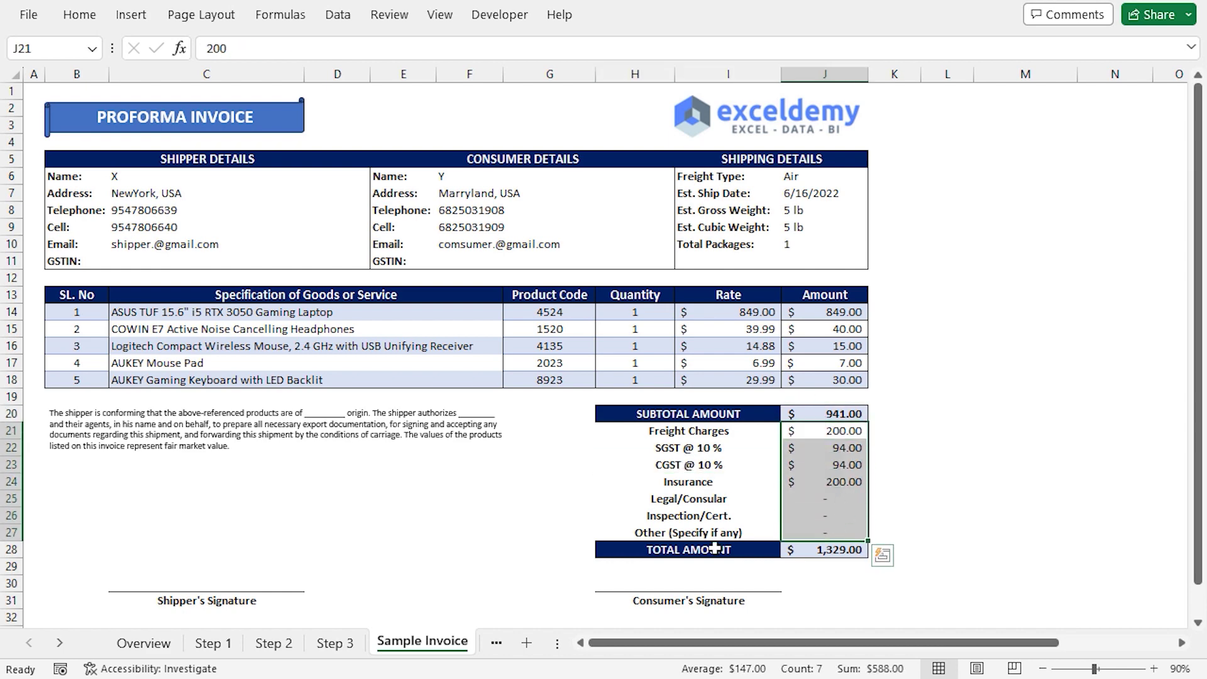
left_click(824, 552)
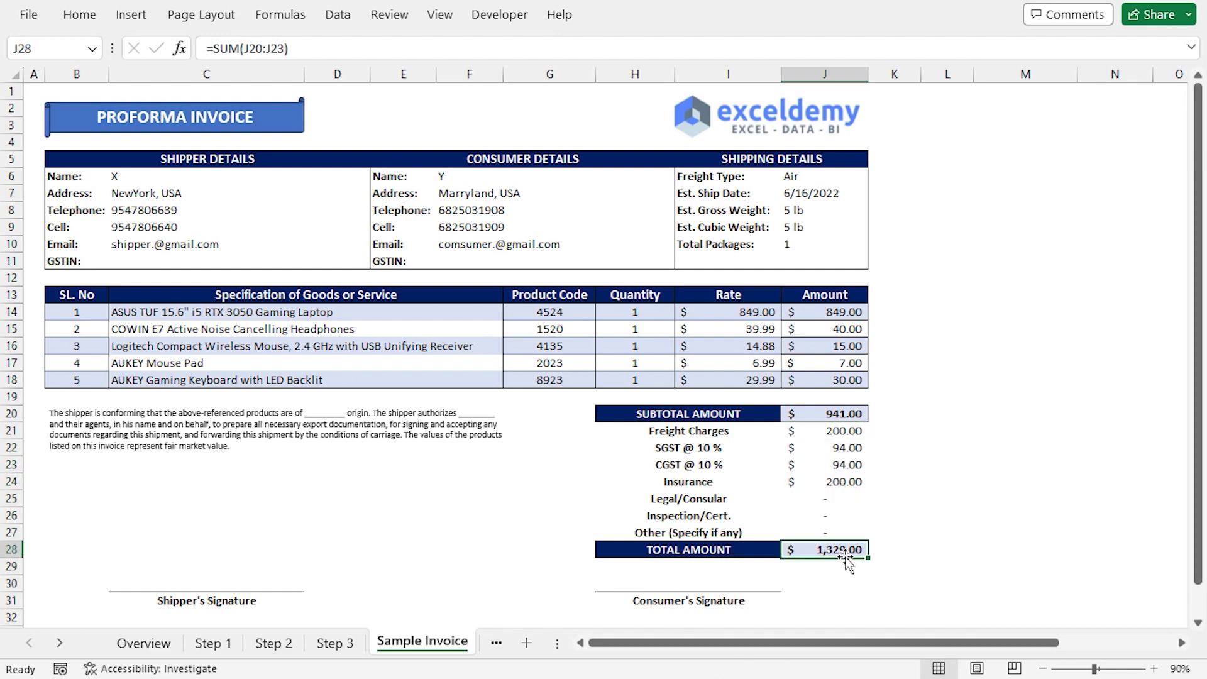